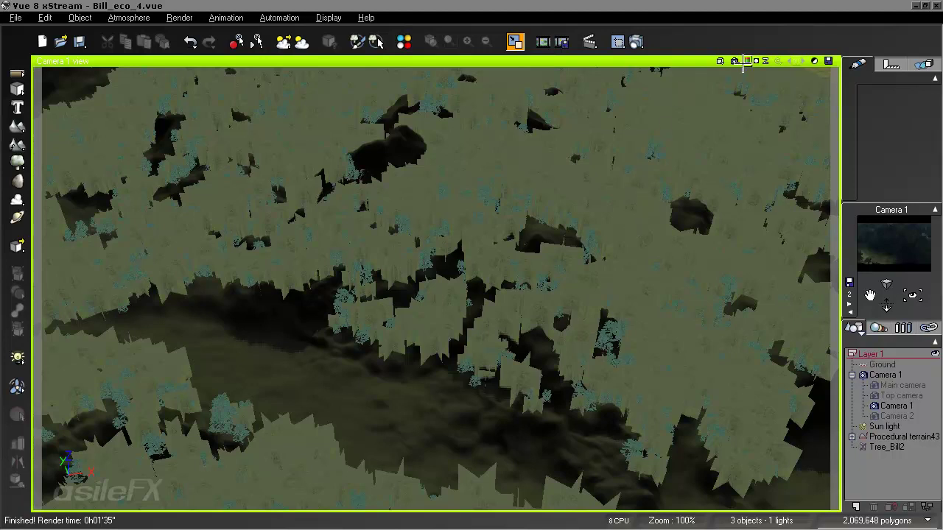
# Review the forest scene's render and the EcoSystem population in the procedural terrain's material.
pyautogui.click(746, 62)
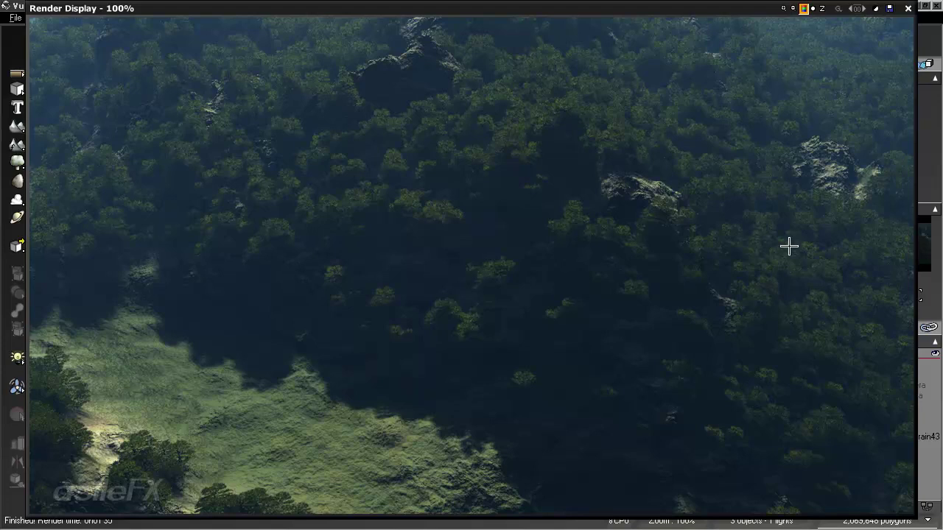
pyautogui.click(908, 8)
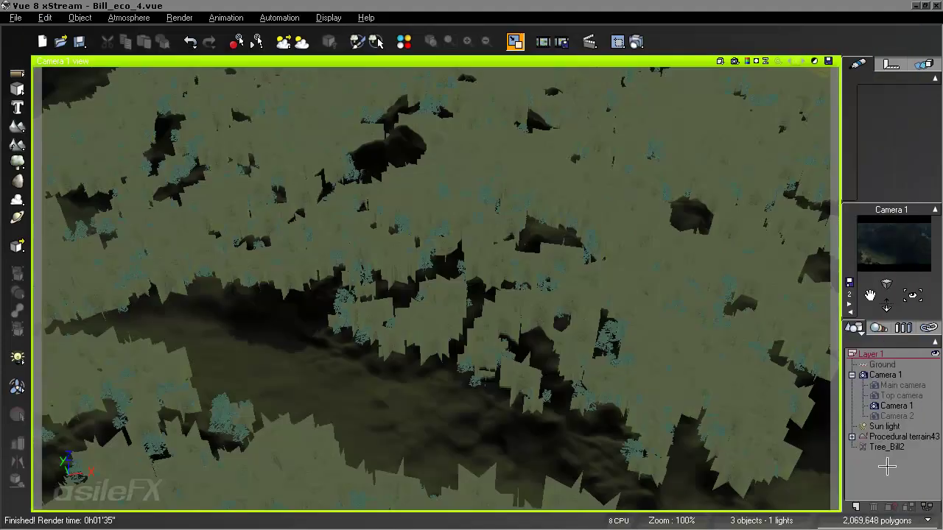
pyautogui.click(903, 436)
pyautogui.rightClick(891, 118)
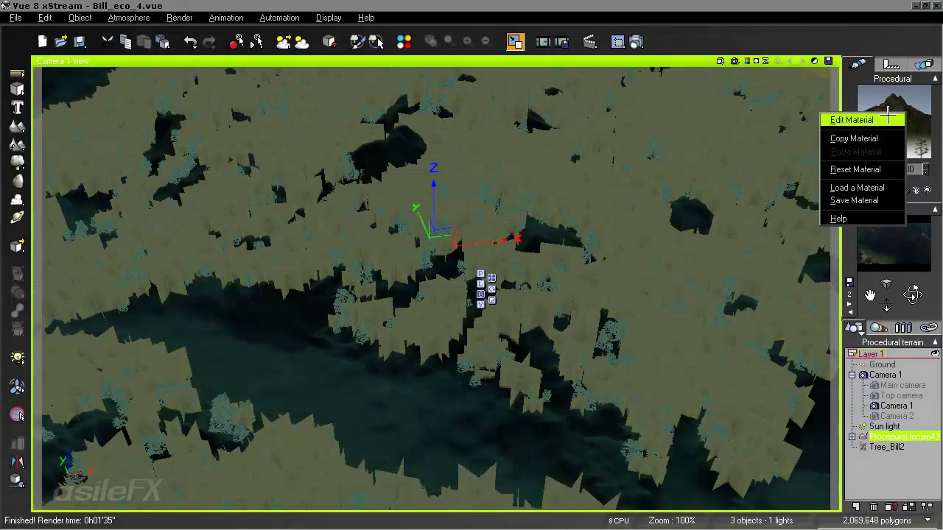
pyautogui.click(854, 120)
pyautogui.click(429, 262)
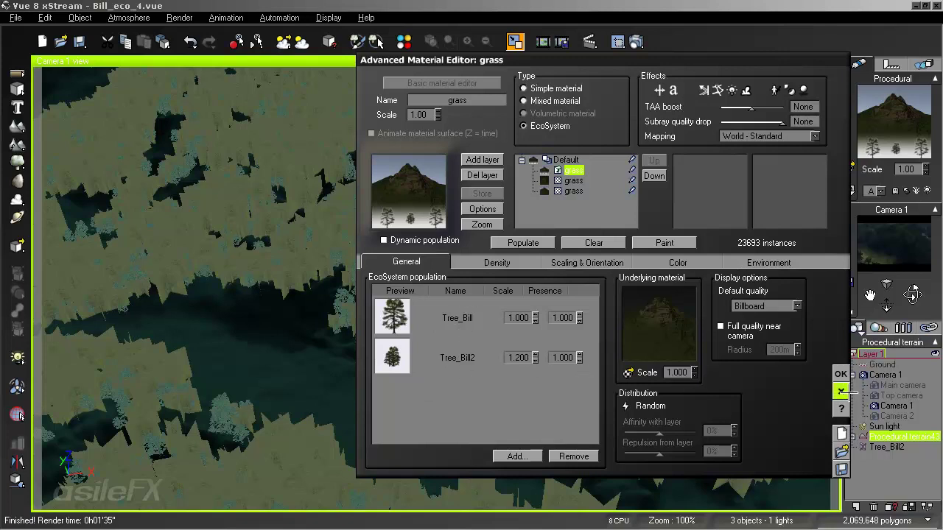
pyautogui.click(840, 391)
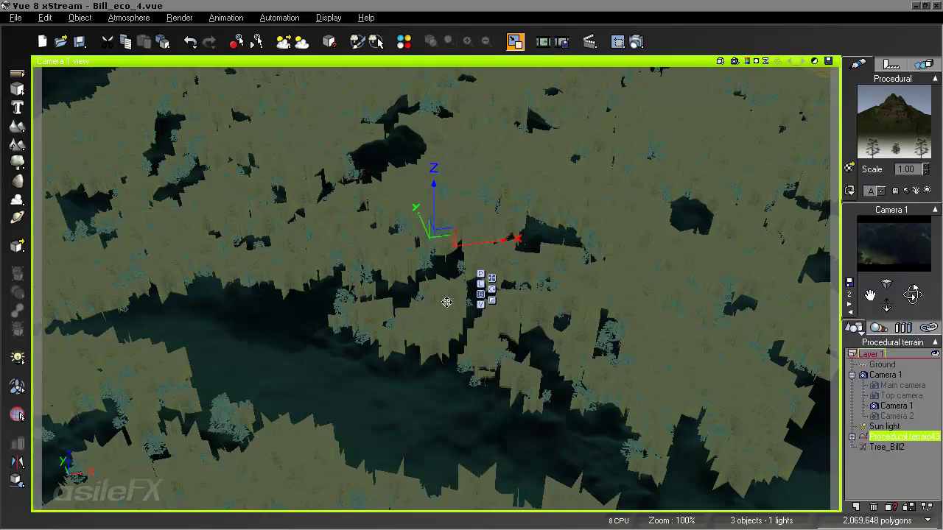
# Start a new scene and delete its default procedural terrain.
pyautogui.click(17, 17)
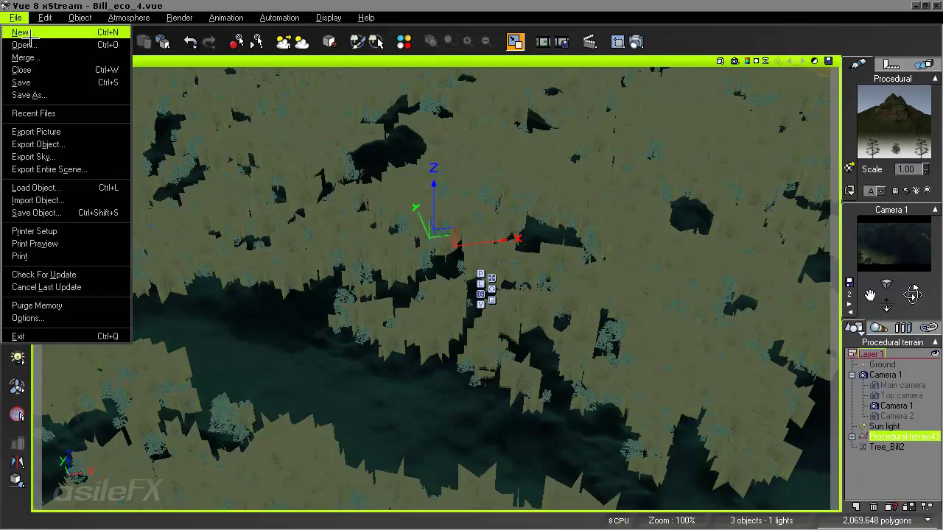
pyautogui.click(30, 33)
pyautogui.click(501, 288)
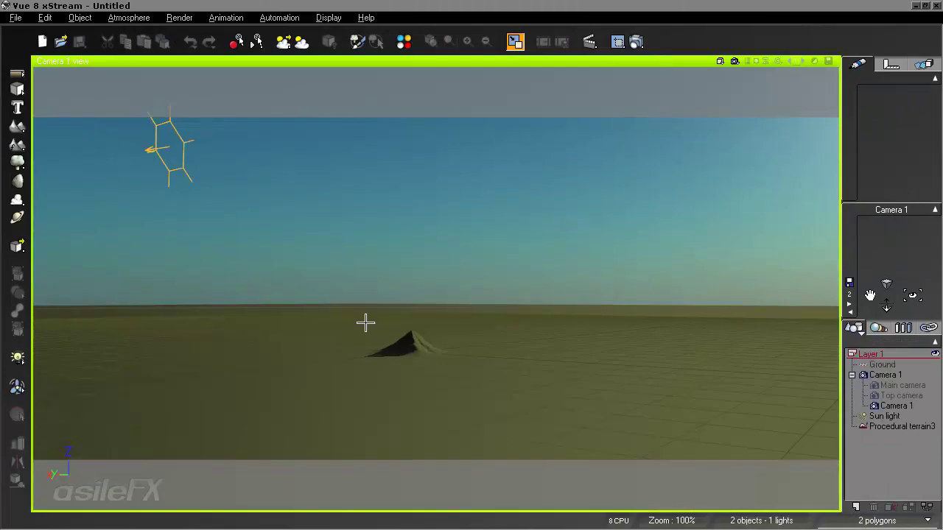
pyautogui.click(413, 340)
pyautogui.press('Delete')
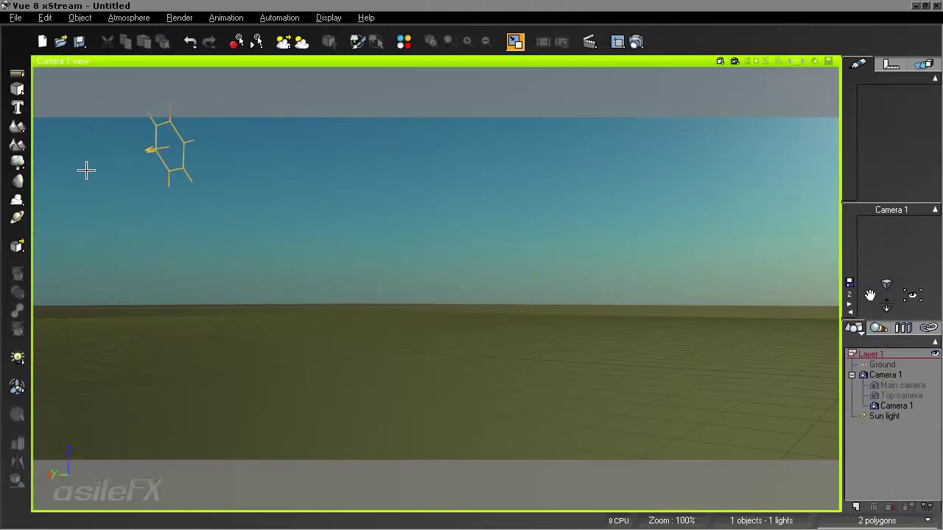
# Add an alpha plane using the tree's color picture and matching alpha picture, with Adjust plane proportions enabled.
pyautogui.moveTo(17, 90)
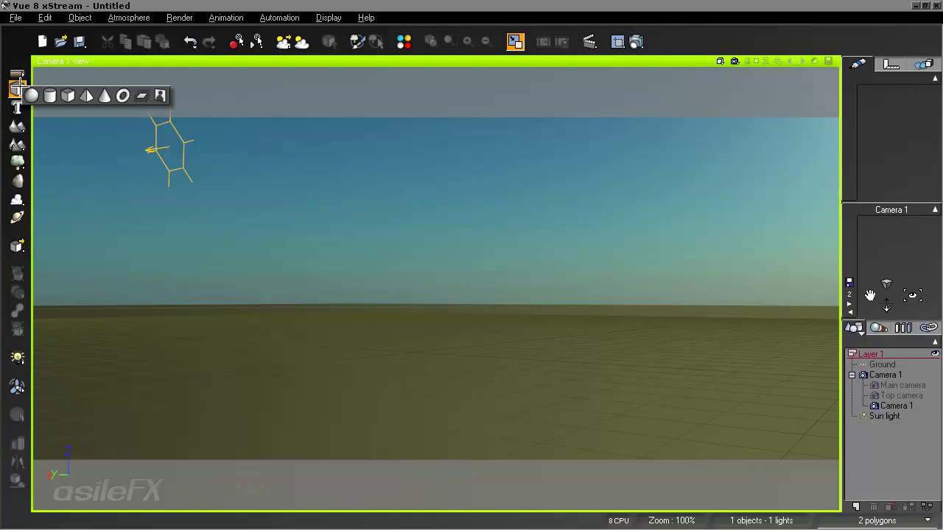
pyautogui.click(160, 94)
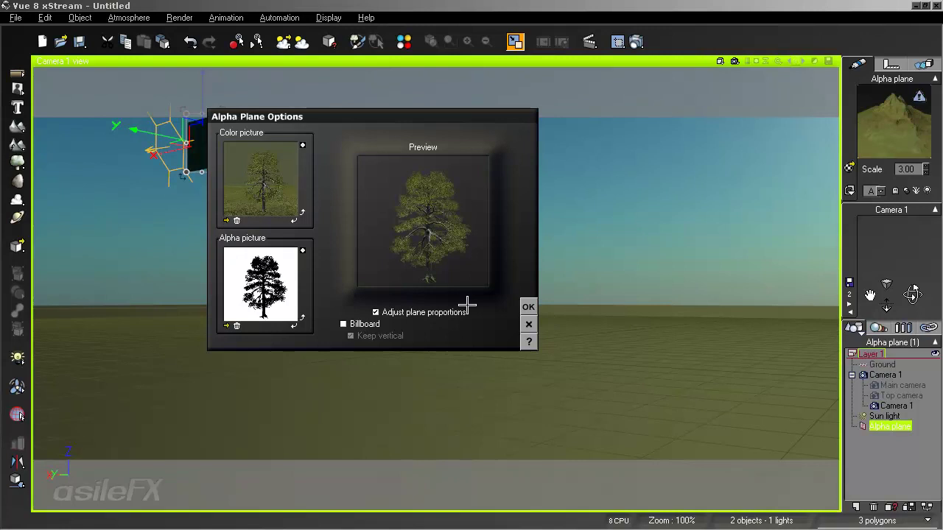
pyautogui.click(529, 305)
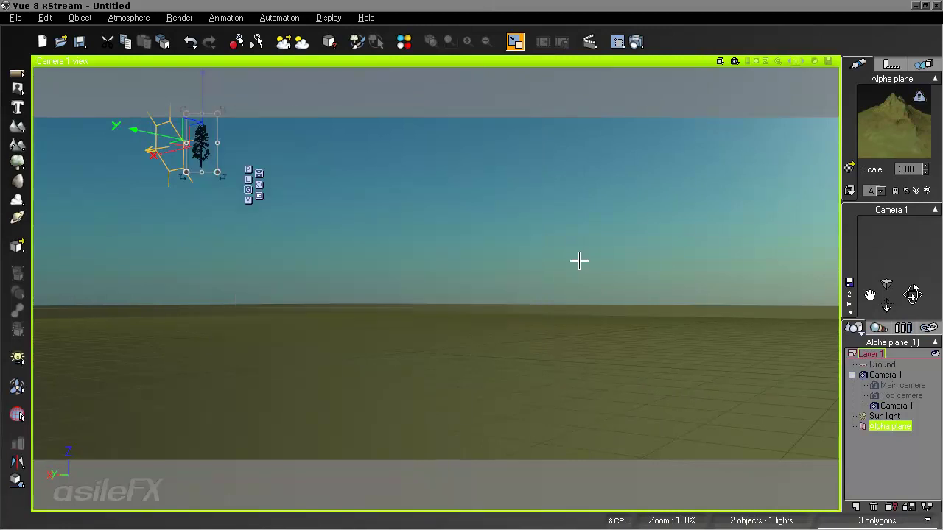
# Examine the alpha plane material's Color & Alpha settings and its color production function graph.
pyautogui.moveTo(411, 283); pyautogui.dragTo(508, 292)
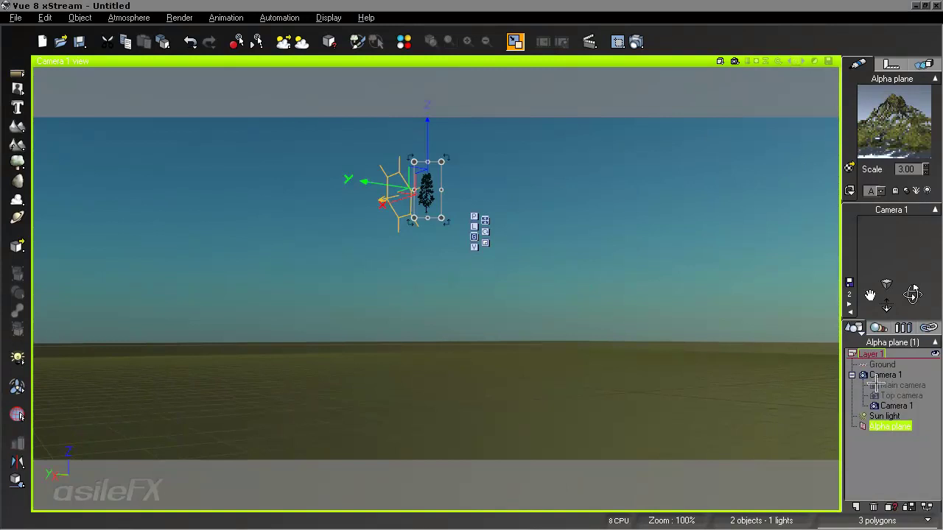
pyautogui.rightClick(895, 112)
pyautogui.click(847, 120)
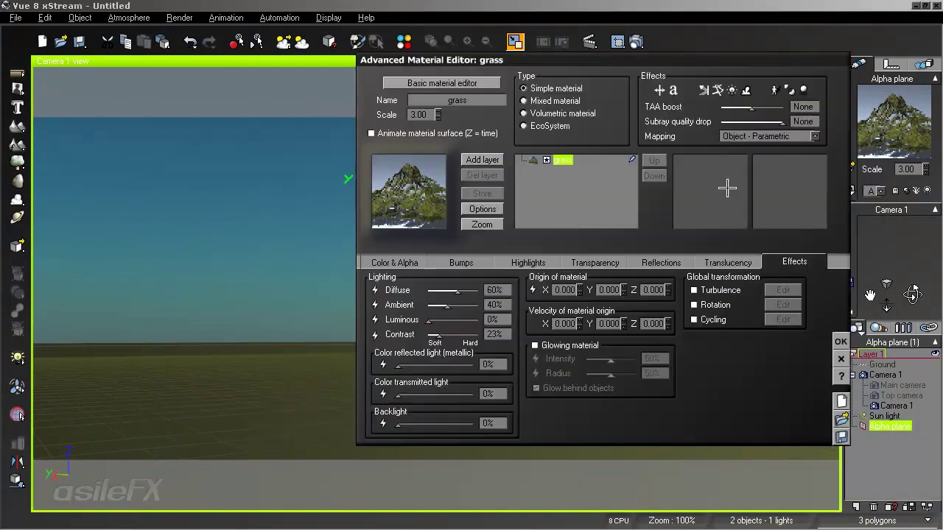
pyautogui.click(400, 262)
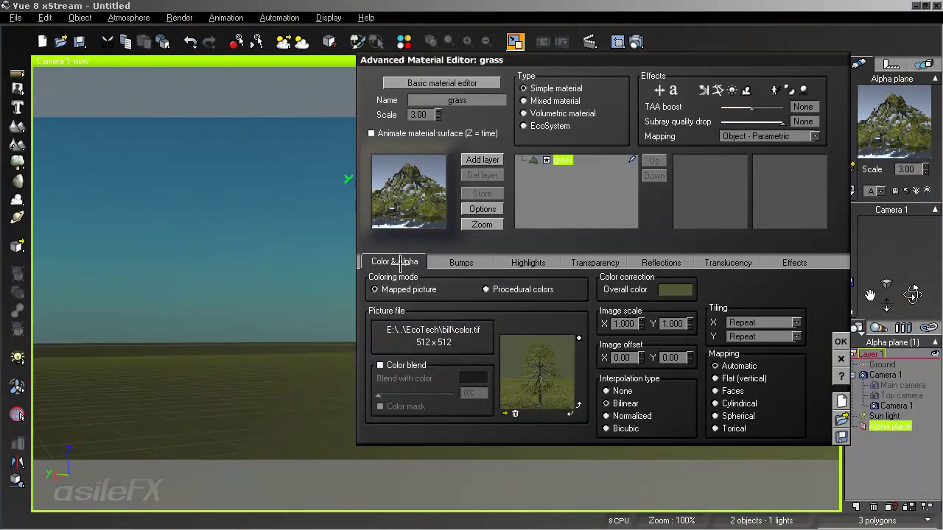
pyautogui.rightClick(544, 354)
pyautogui.click(561, 360)
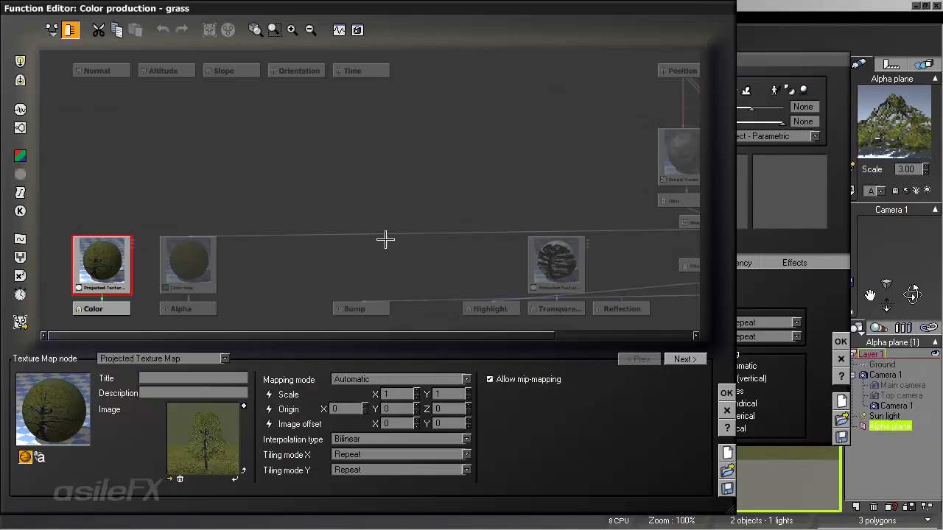
pyautogui.moveTo(593, 271); pyautogui.dragTo(455, 275, button='middle')
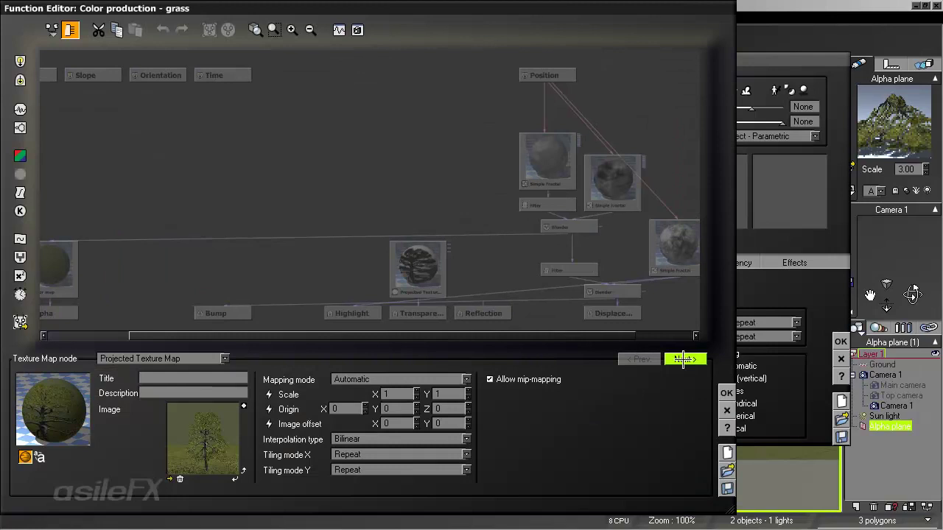
pyautogui.click(726, 409)
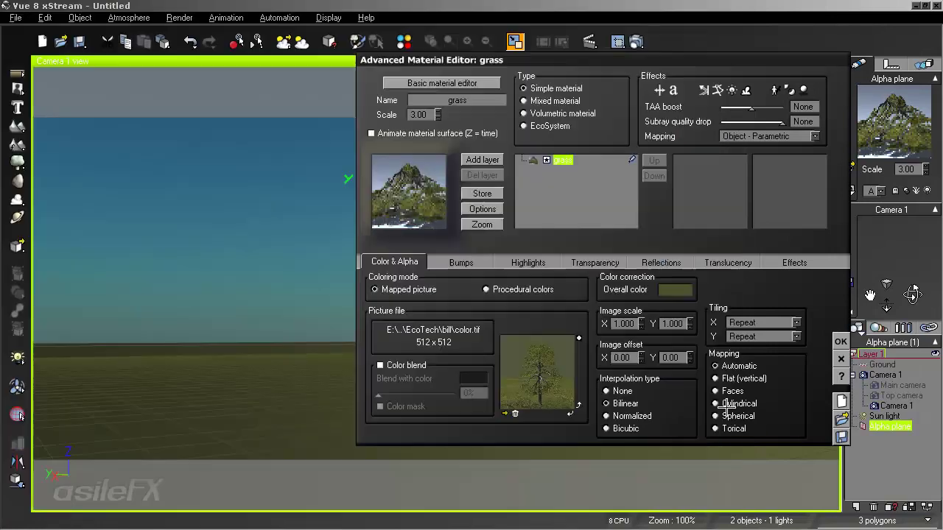
pyautogui.click(841, 358)
# Reset the alpha plane's material.
pyautogui.rightClick(884, 120)
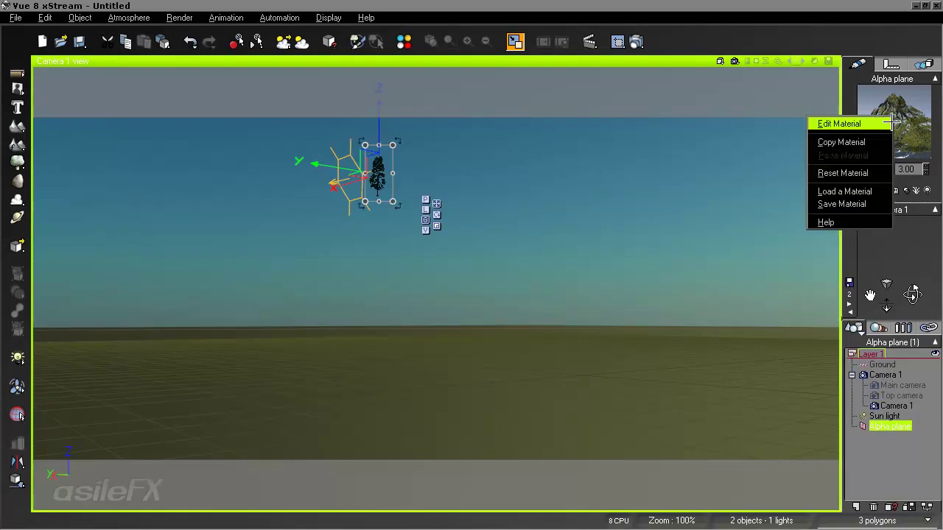
pyautogui.click(820, 171)
pyautogui.moveTo(636, 281); pyautogui.dragTo(656, 203, button='right')
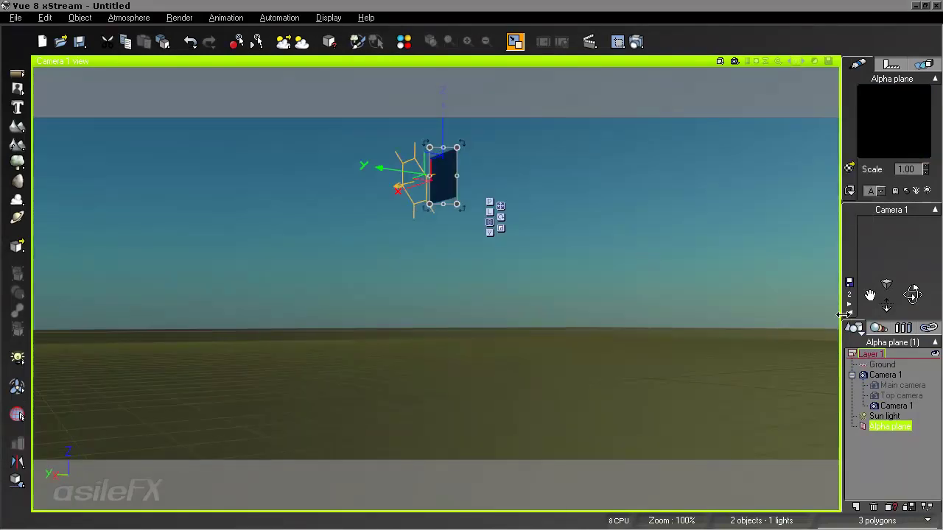
pyautogui.moveTo(914, 296); pyautogui.dragTo(840, 306)
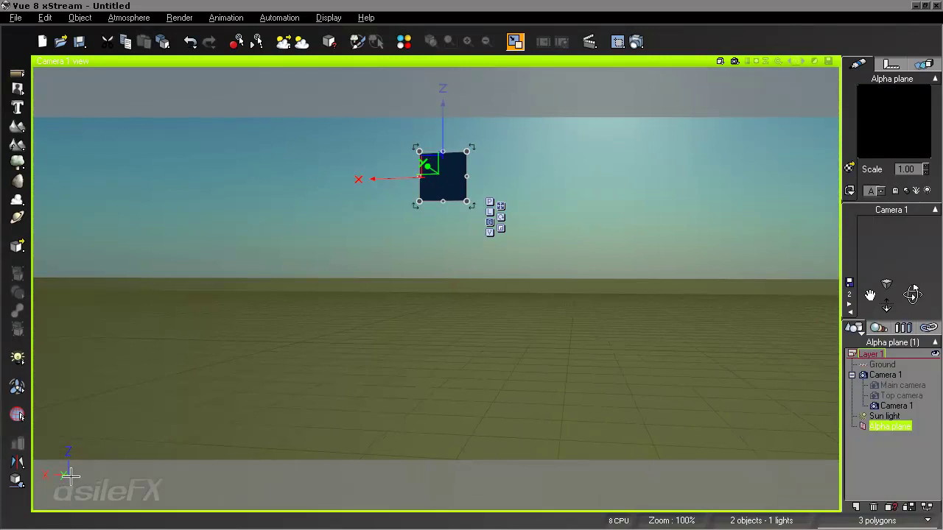
pyautogui.click(15, 479)
pyautogui.click(523, 287)
# Set the alpha plane's X, Y and Z position to 0, and raise it along Z to about 21.5 m.
pyautogui.click(890, 64)
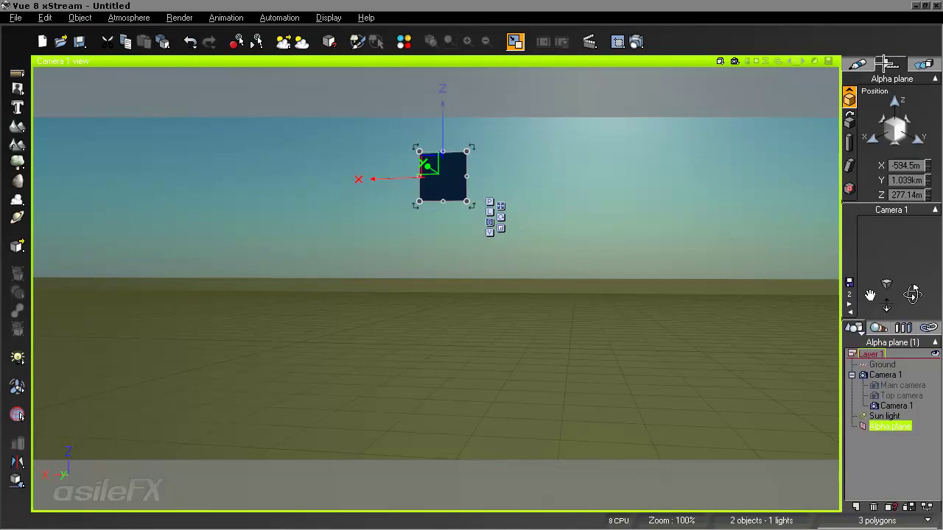
pyautogui.doubleClick(906, 166)
pyautogui.write('0')
pyautogui.press('Return')
pyautogui.doubleClick(908, 181)
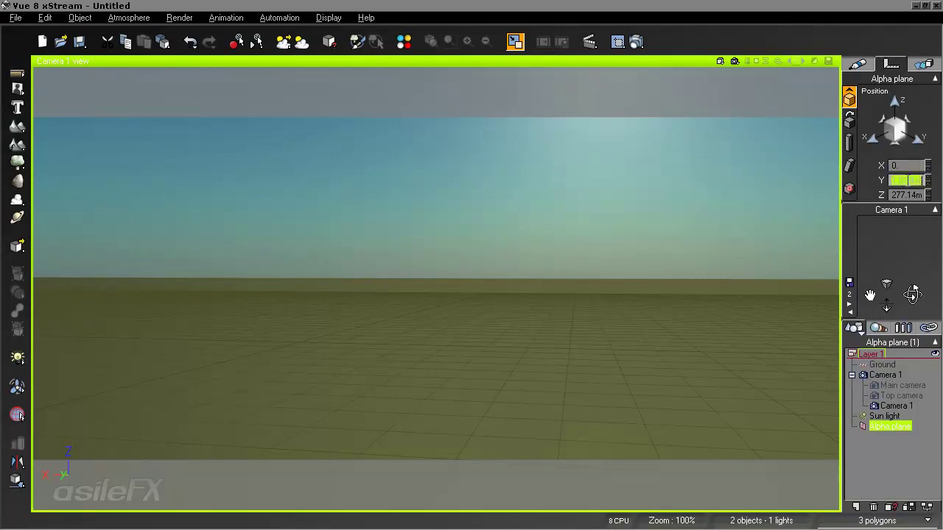
pyautogui.write('0')
pyautogui.press('Return')
pyautogui.doubleClick(908, 196)
pyautogui.write('0')
pyautogui.press('Return')
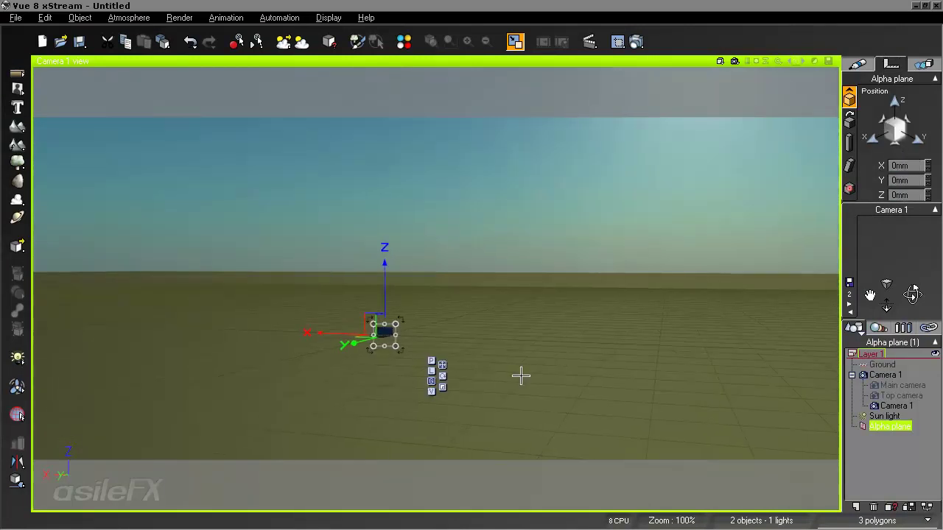
pyautogui.moveTo(885, 308); pyautogui.dragTo(887, 302)
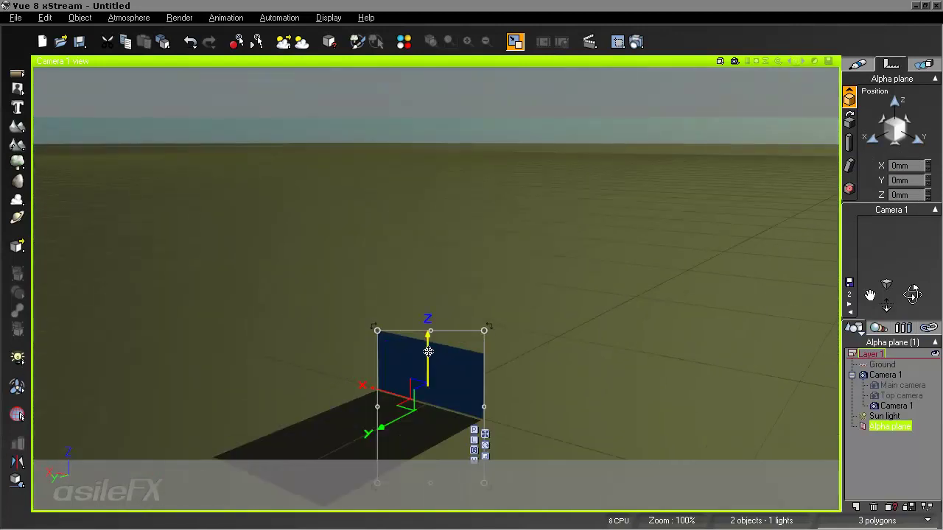
pyautogui.moveTo(432, 336); pyautogui.dragTo(434, 288)
# Edit the alpha plane to disable Adjust plane proportions and enable Billboard with Keep vertical.
pyautogui.rightClick(391, 300)
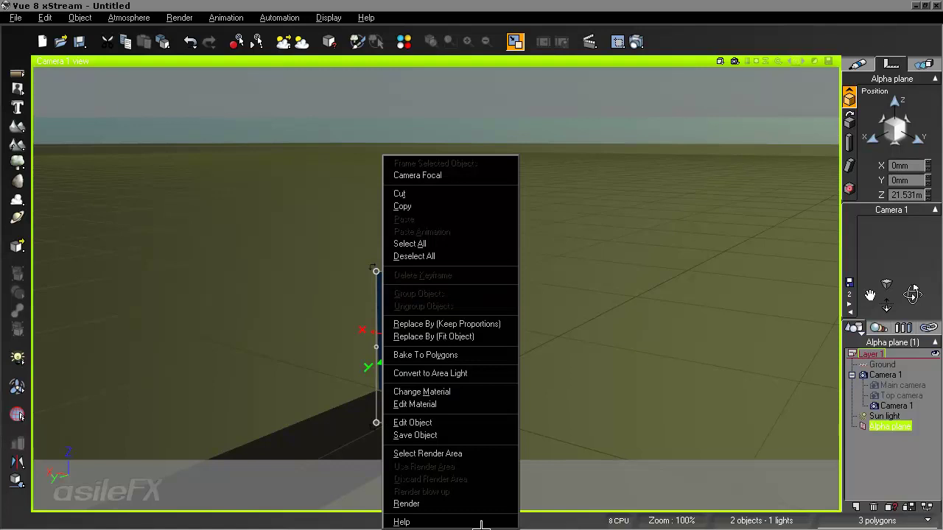
pyautogui.click(469, 418)
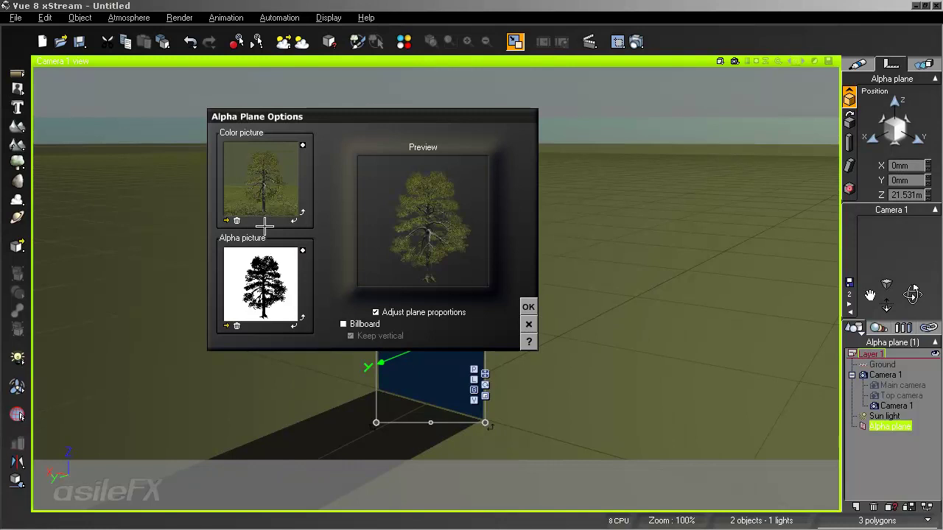
pyautogui.click(400, 312)
pyautogui.click(346, 324)
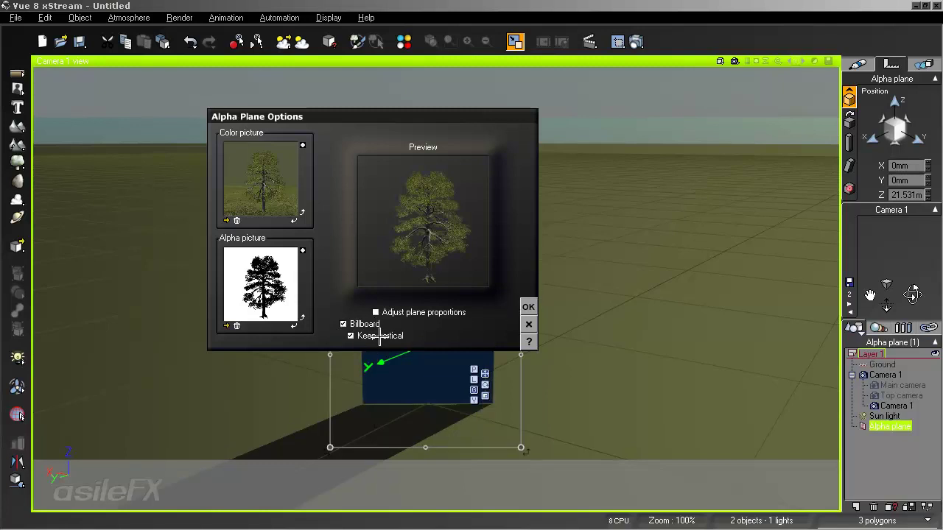
pyautogui.click(528, 307)
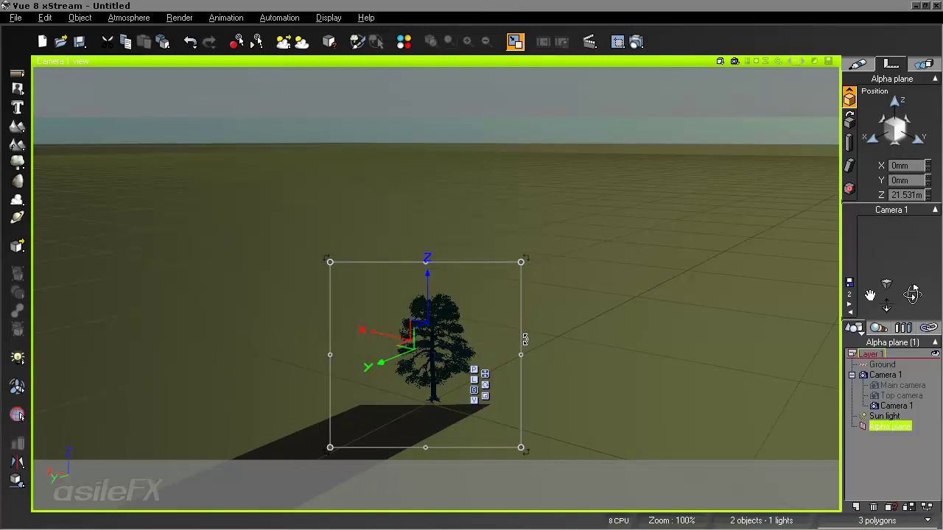
# Inspect the billboard tree from several angles and render it from near ground level.
pyautogui.moveTo(912, 293); pyautogui.dragTo(911, 293)
pyautogui.moveTo(668, 381); pyautogui.dragTo(669, 351, button='middle')
pyautogui.moveTo(912, 293); pyautogui.dragTo(893, 292)
pyautogui.scroll(-5, 457, 339)
pyautogui.scroll(5, 457, 339)
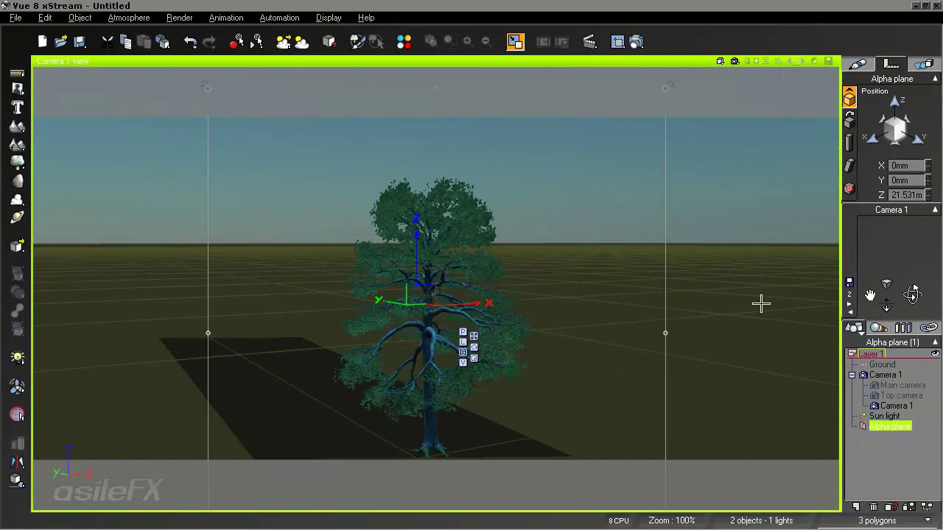
pyautogui.moveTo(914, 294); pyautogui.dragTo(912, 294)
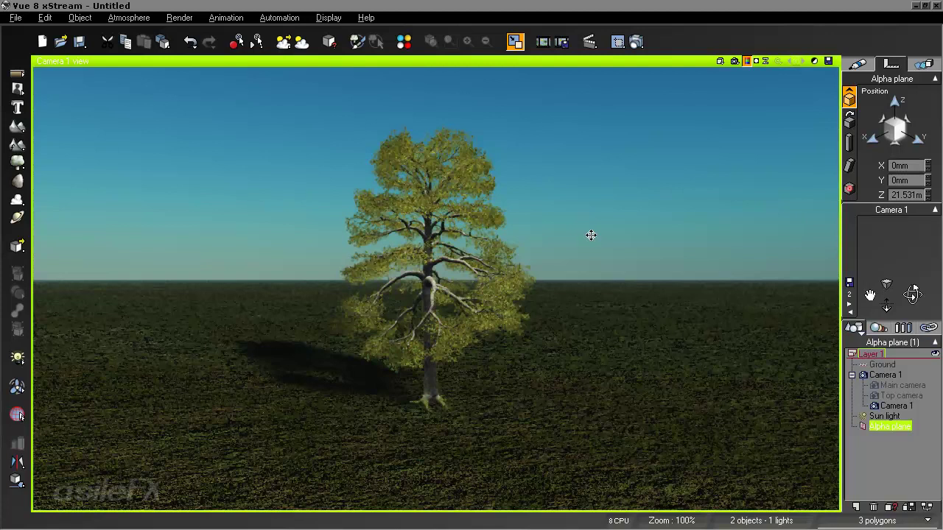
pyautogui.moveTo(914, 291); pyautogui.dragTo(825, 272)
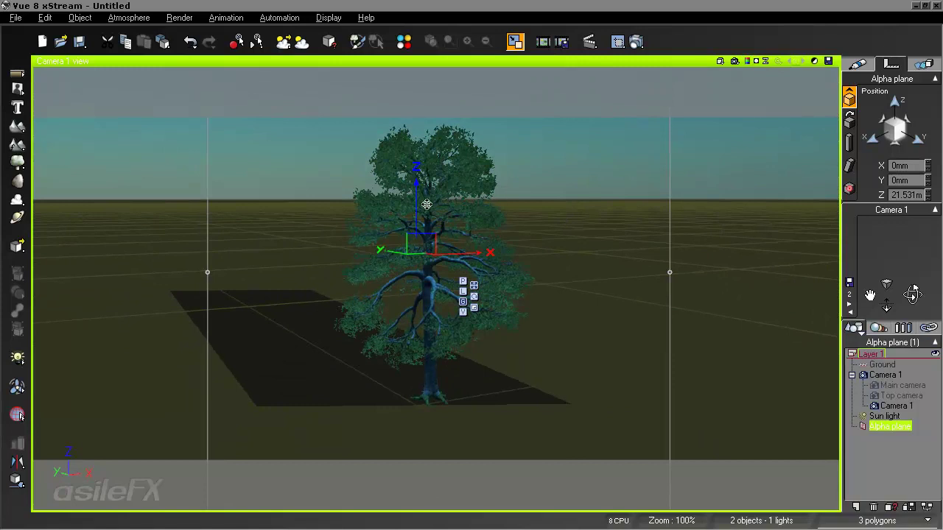
# Delete the alpha plane and add a Broad Leaf Straight Trunk plant from the Trees collection.
pyautogui.press('Delete')
pyautogui.click(17, 161)
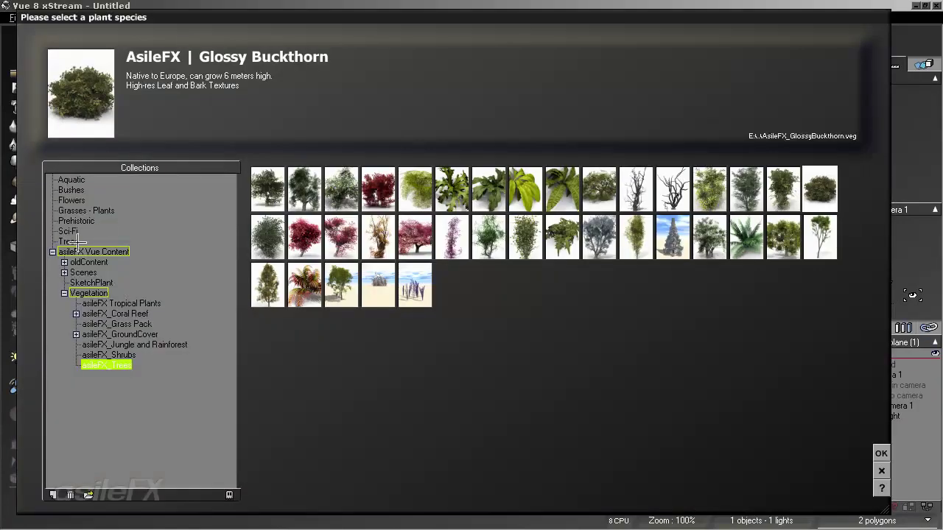
pyautogui.click(77, 242)
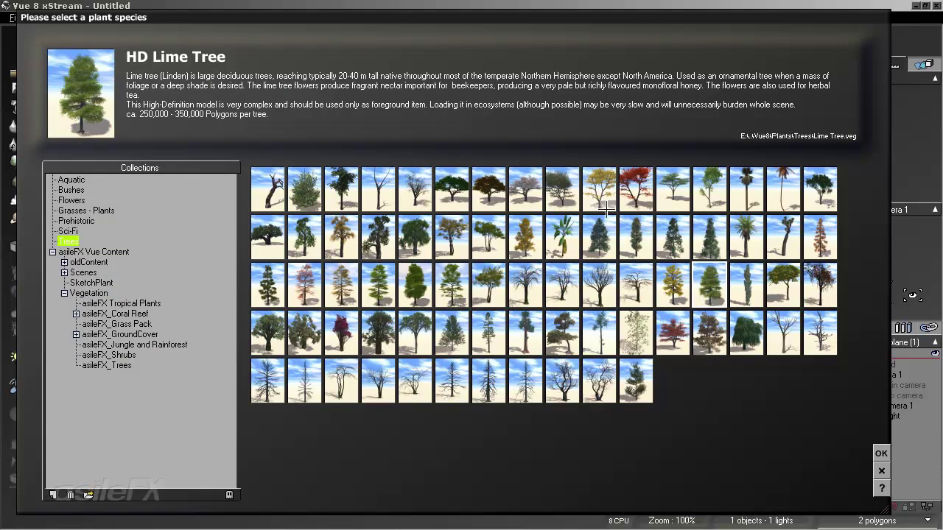
pyautogui.click(635, 236)
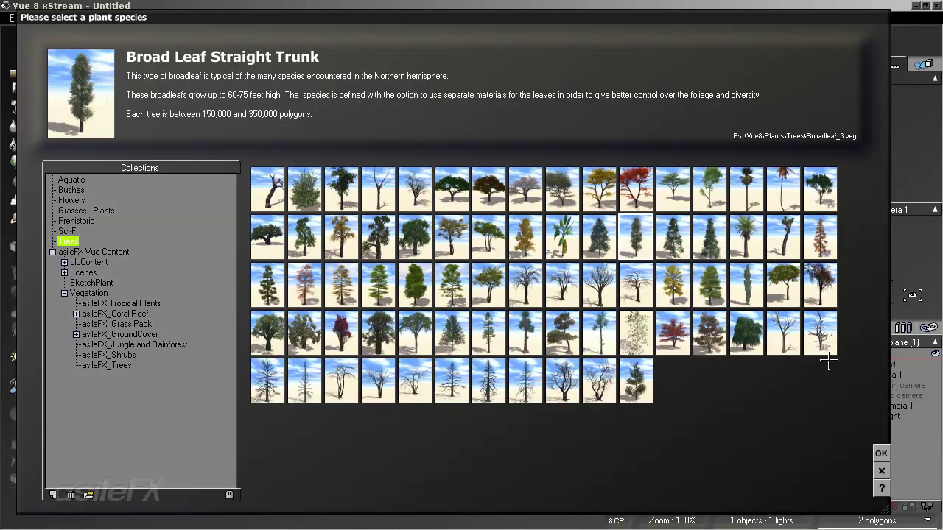
pyautogui.click(880, 453)
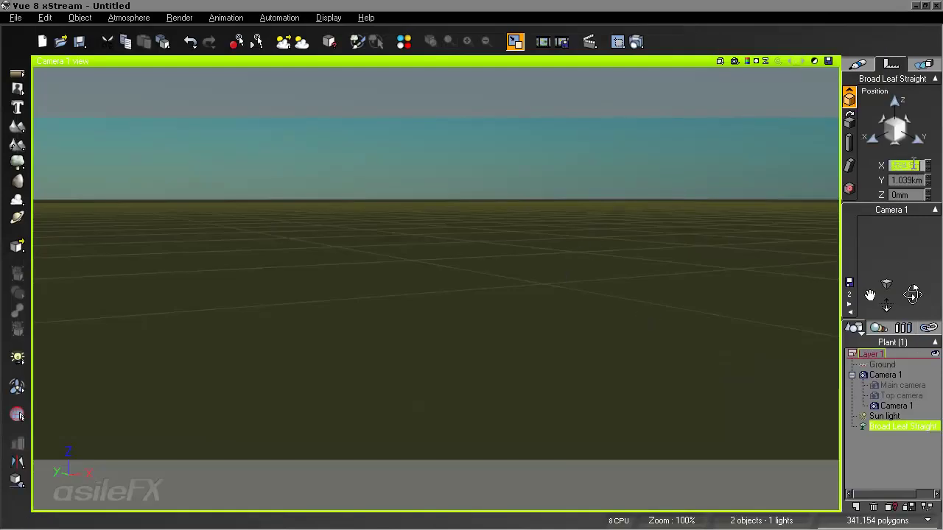
# Set the broad leaf tree's X, Y and Z position to 0.
pyautogui.press('Tab')
pyautogui.write('0')
pyautogui.moveTo(645, 335); pyautogui.dragTo(658, 311, button='right')
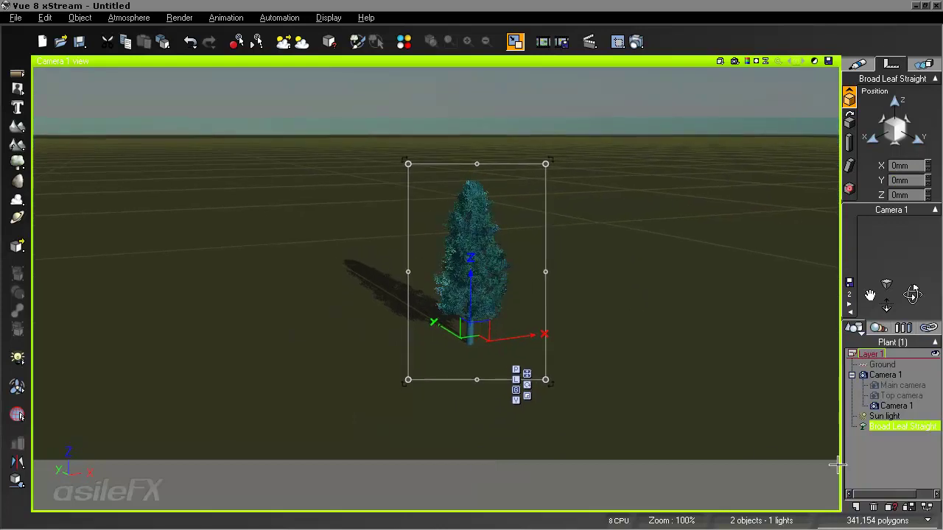
# Orbit the camera around the broad leaf tree to a level side view close to the ground and frame the whole plant.
pyautogui.click(850, 443)
pyautogui.scroll(5, 545, 329)
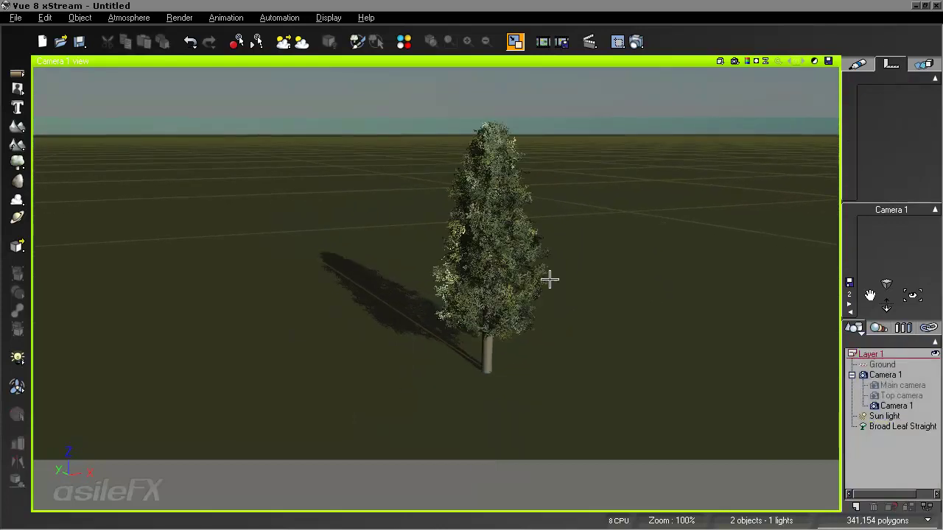
pyautogui.moveTo(548, 266); pyautogui.dragTo(520, 280, button='right')
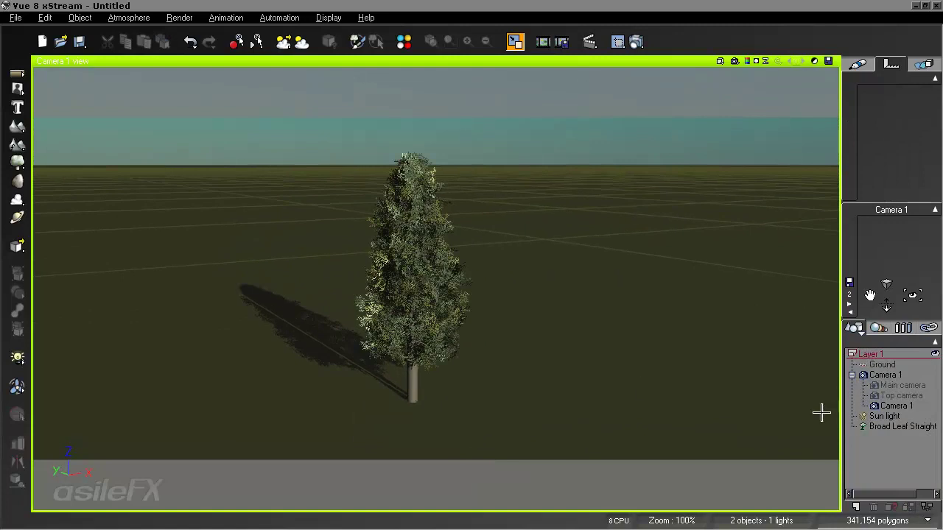
pyautogui.click(886, 427)
pyautogui.click(911, 295)
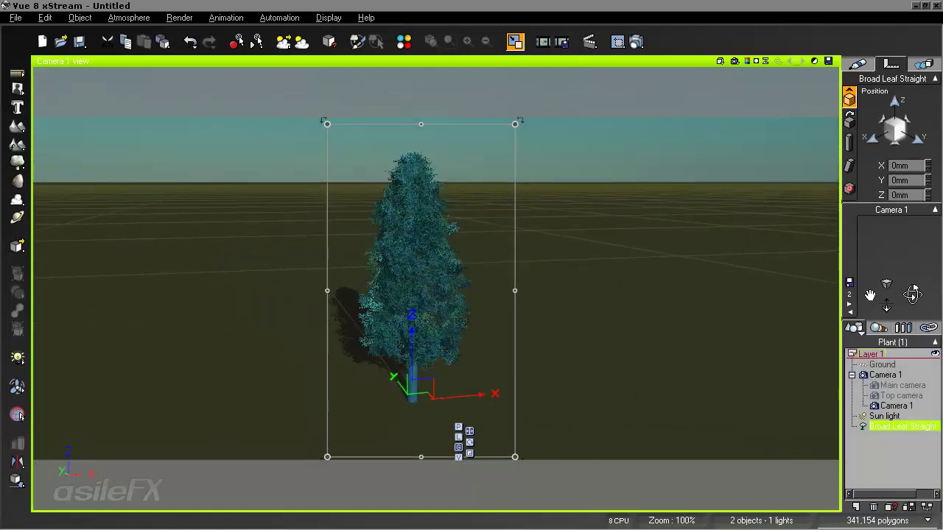
pyautogui.moveTo(912, 294); pyautogui.dragTo(897, 266)
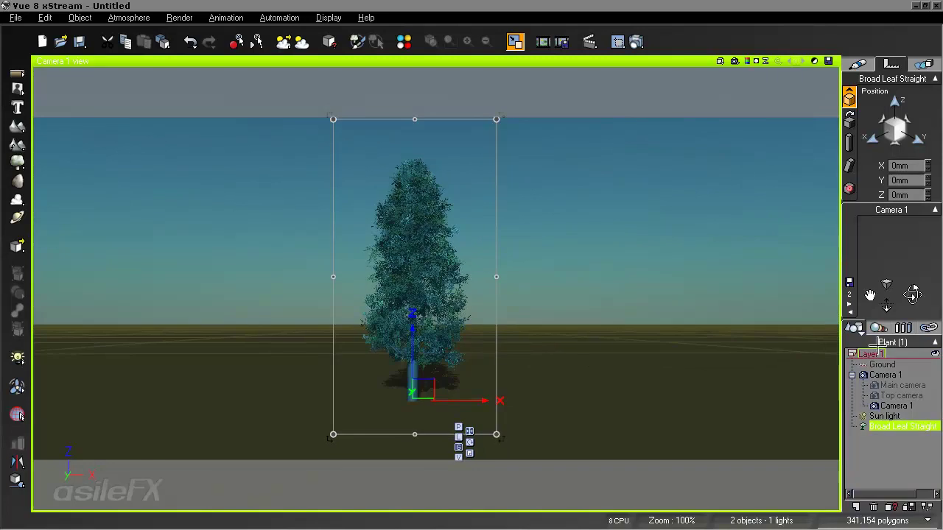
pyautogui.moveTo(887, 302)
pyautogui.mouseDown()
pyautogui.moveTo(888, 273)
pyautogui.moveTo(887, 298)
pyautogui.mouseUp()
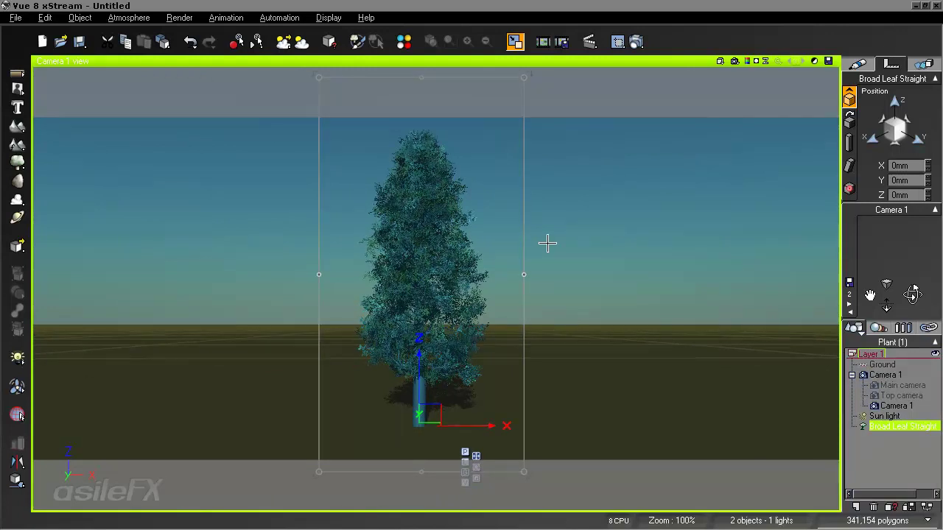
# Configure the render options to Square (1:1) aspect ratio, Final quality, Render to screen and a 1024 x 1024 size.
pyautogui.click(636, 42)
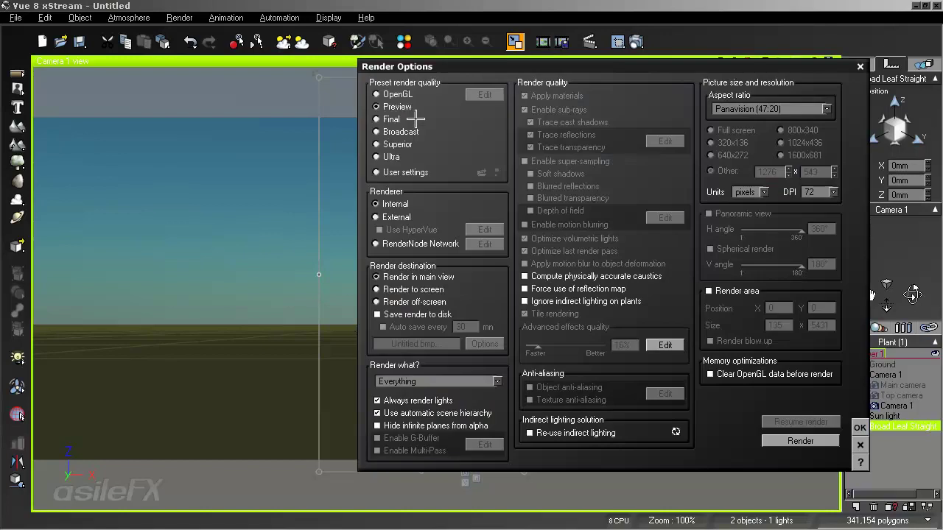
pyautogui.click(741, 112)
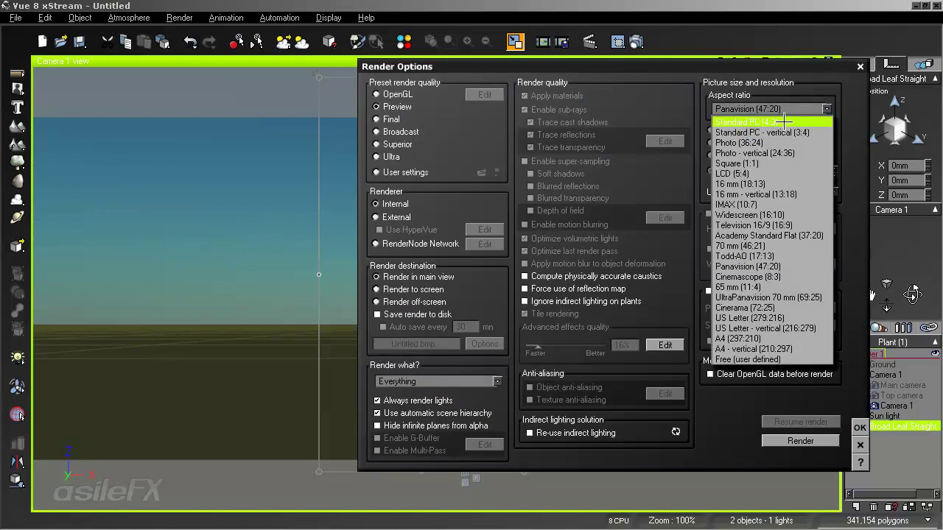
pyautogui.click(768, 163)
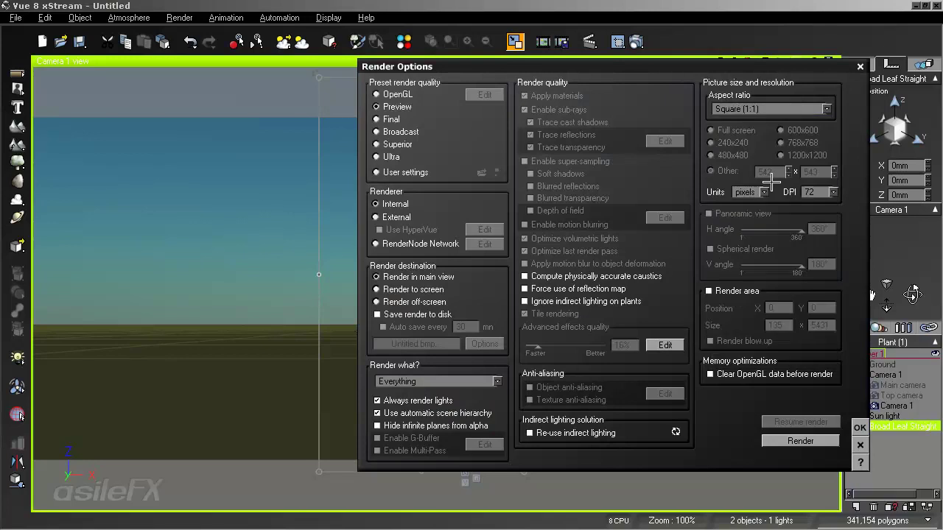
pyautogui.click(392, 120)
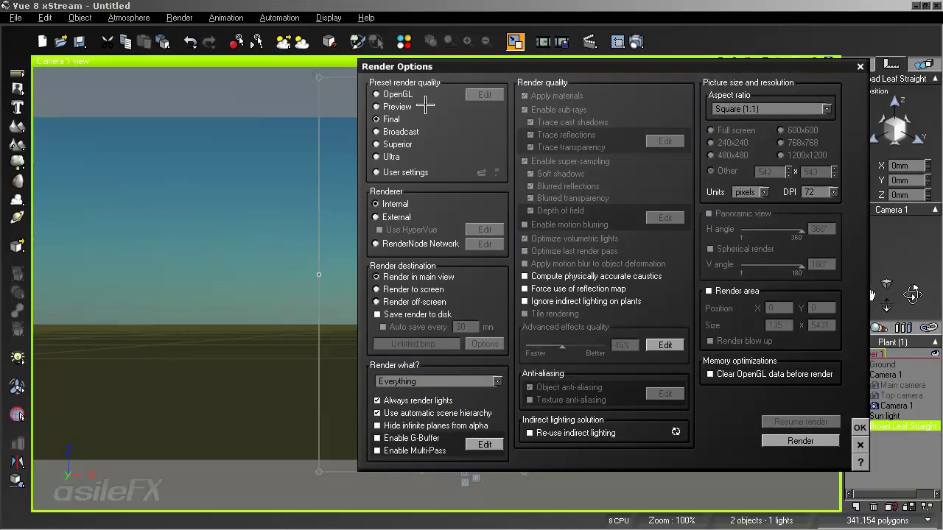
pyautogui.click(416, 290)
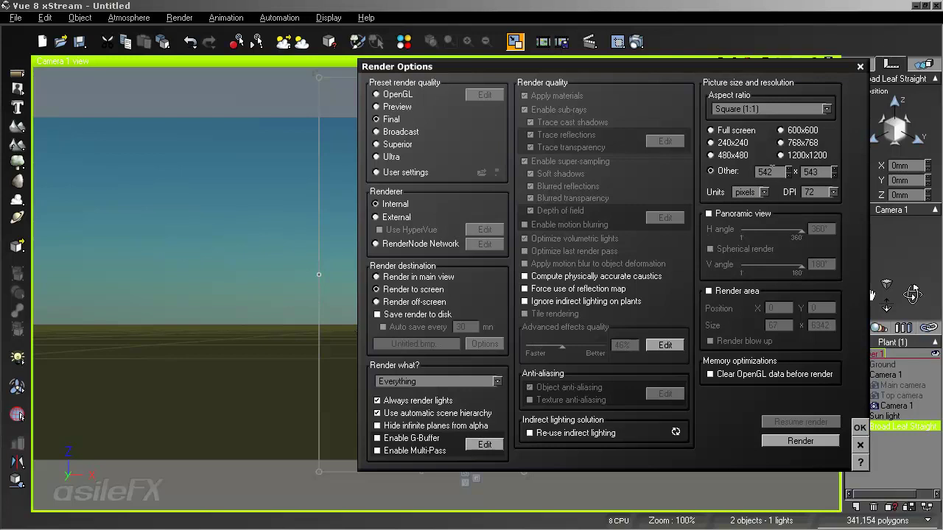
pyautogui.click(771, 171)
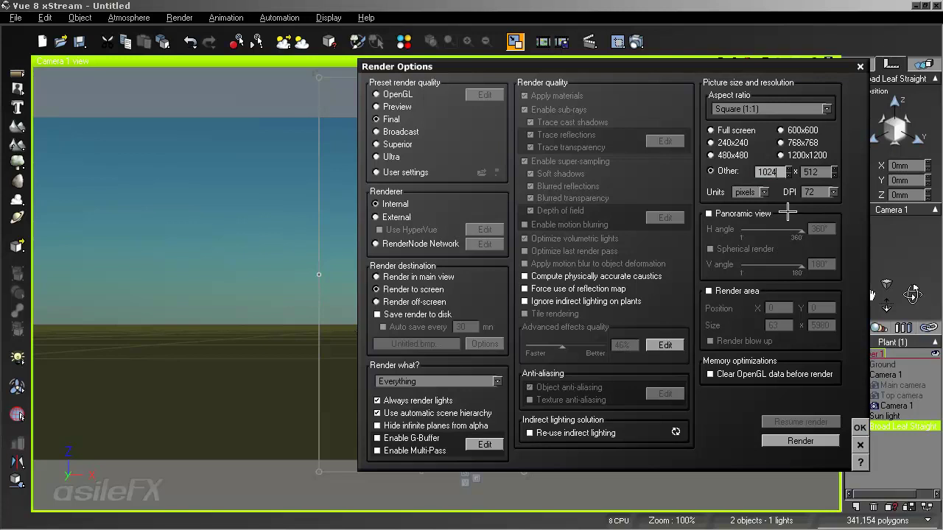
pyautogui.press('Return')
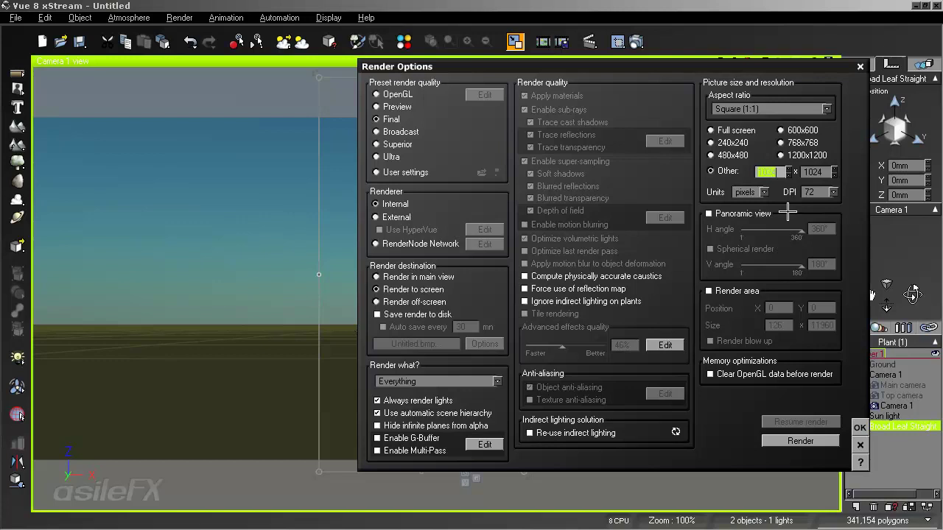
pyautogui.click(858, 427)
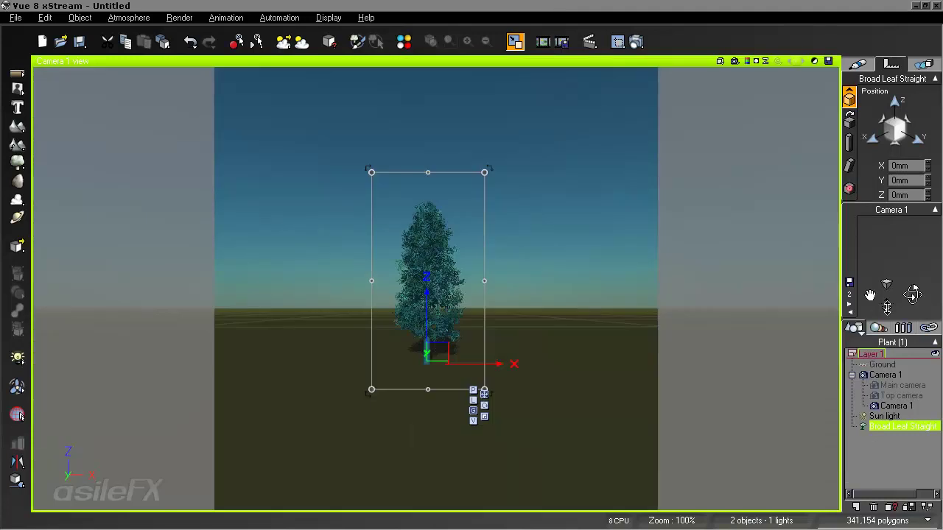
# Reframe the camera so the tree fills the square frame, seen from slightly above.
pyautogui.moveTo(886, 305)
pyautogui.mouseDown()
pyautogui.moveTo(886, 259)
pyautogui.moveTo(886, 294)
pyautogui.mouseUp()
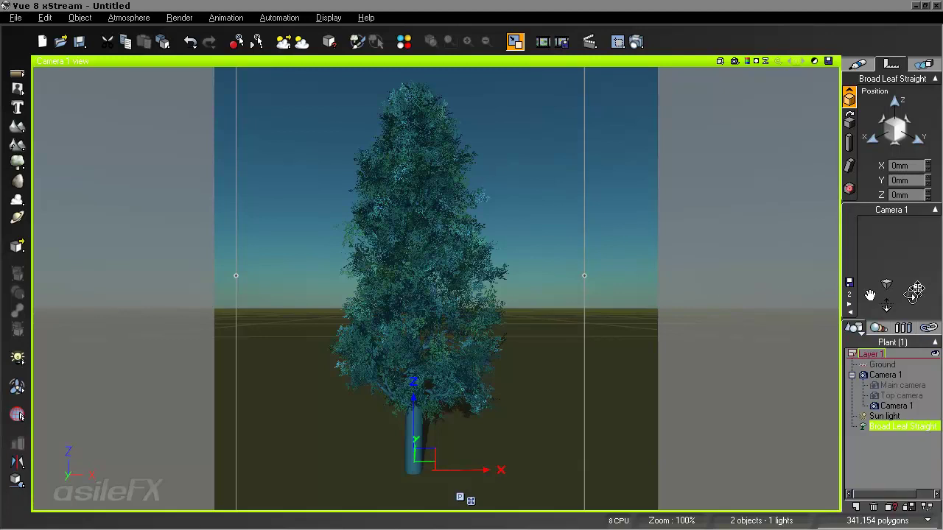
pyautogui.moveTo(913, 292); pyautogui.dragTo(915, 353)
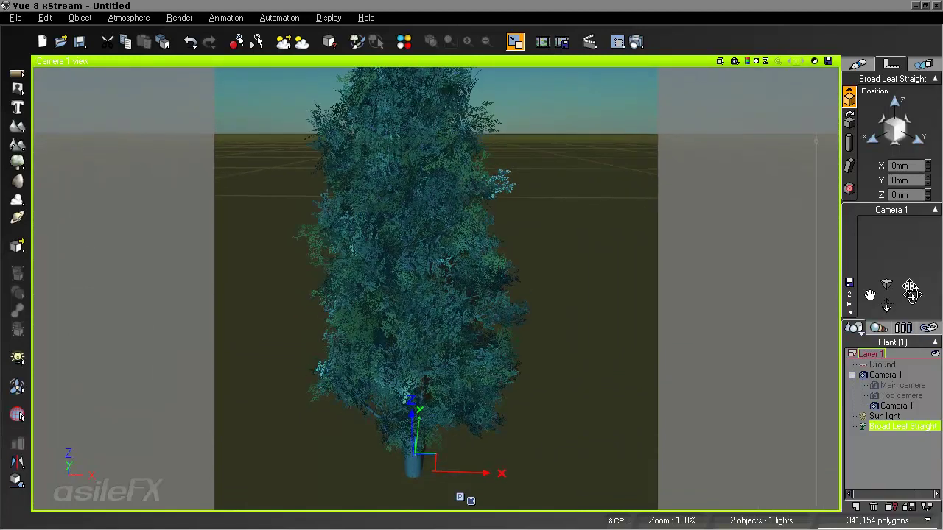
pyautogui.moveTo(886, 305); pyautogui.dragTo(886, 329)
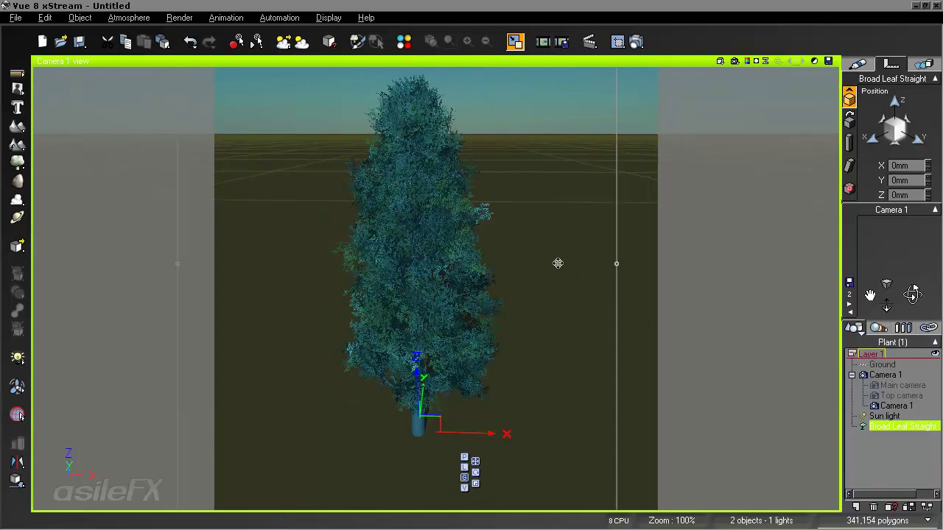
pyautogui.moveTo(559, 266)
pyautogui.mouseDown(button='right')
pyautogui.moveTo(566, 294)
pyautogui.moveTo(560, 283)
pyautogui.mouseUp(button='right')
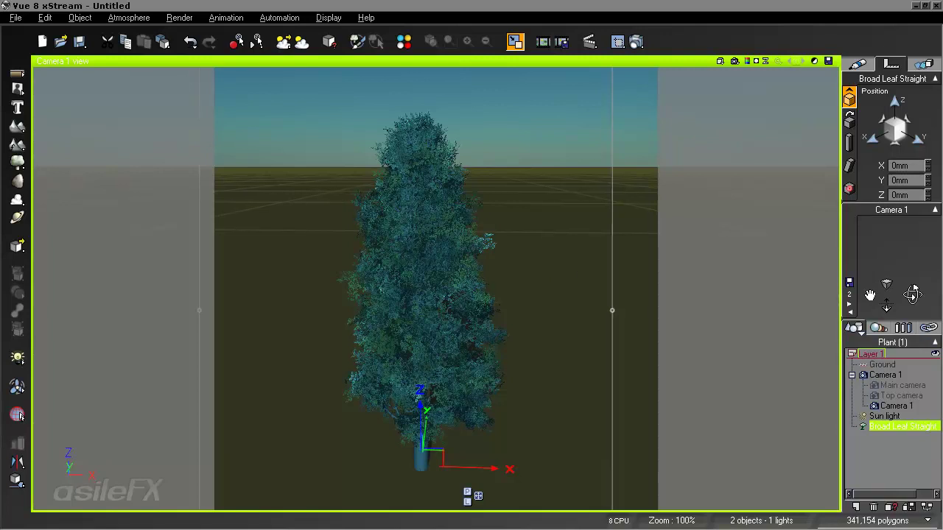
pyautogui.moveTo(912, 295); pyautogui.dragTo(915, 293)
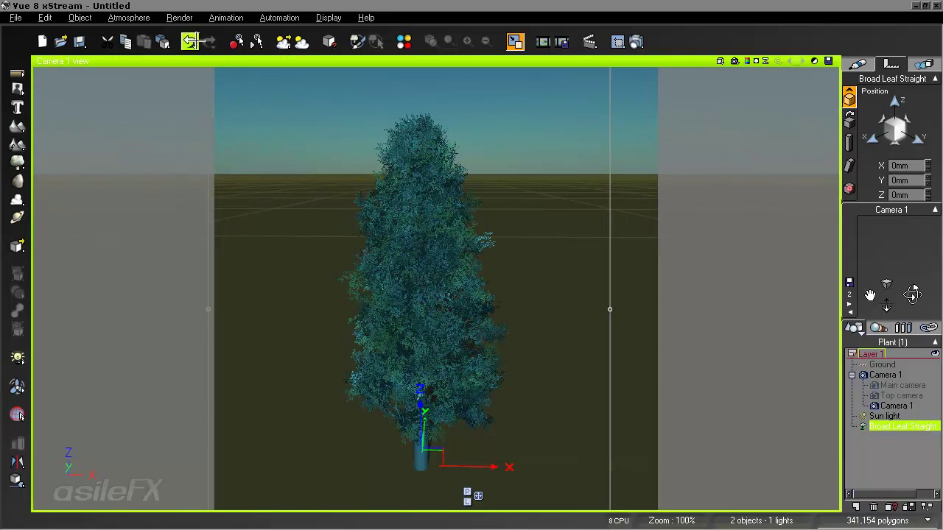
# Set the sun's pitch to 88° in the Atmosphere Editor.
pyautogui.click(179, 17)
pyautogui.click(166, 79)
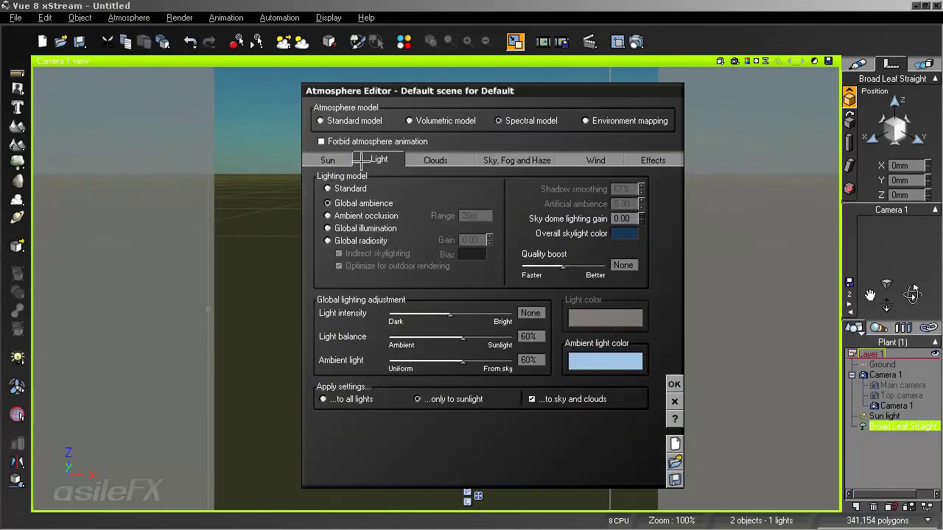
pyautogui.click(337, 160)
pyautogui.moveTo(457, 241); pyautogui.dragTo(508, 244)
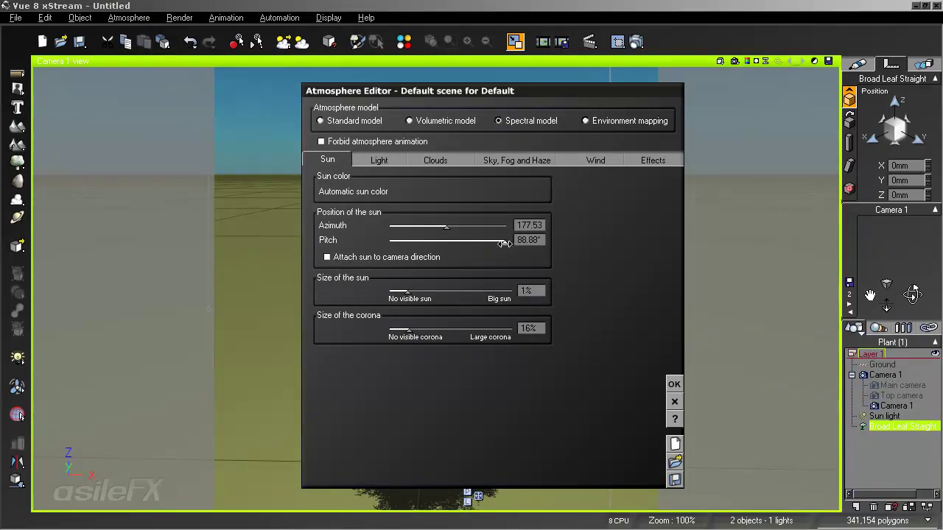
pyautogui.click(530, 239)
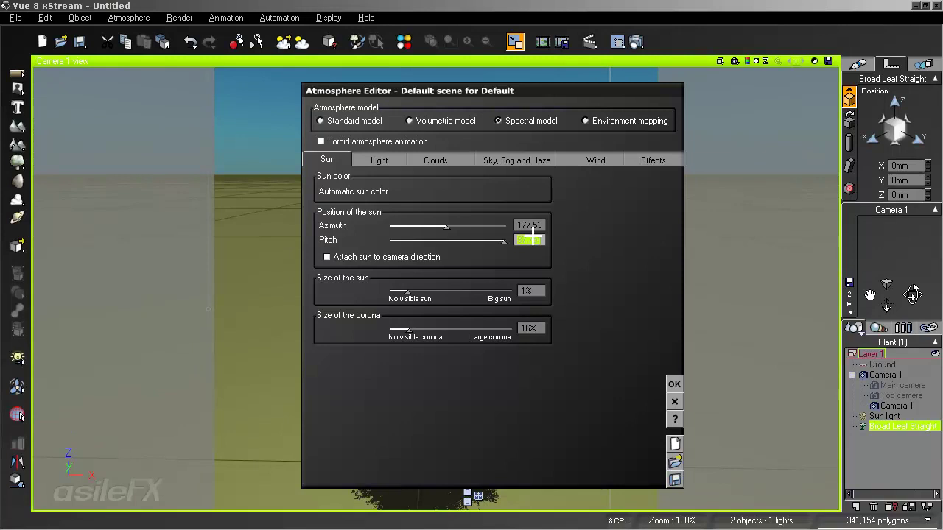
pyautogui.write('88')
pyautogui.press('Return')
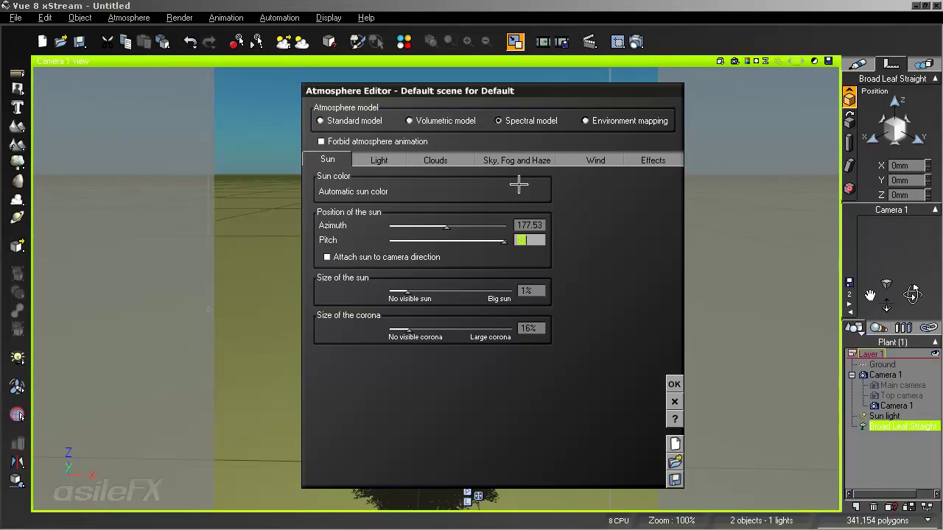
# Switch the atmosphere to Environment mapping with a white environment map at exposure 1.00, refresh the preview and apply the settings.
pyautogui.click(604, 122)
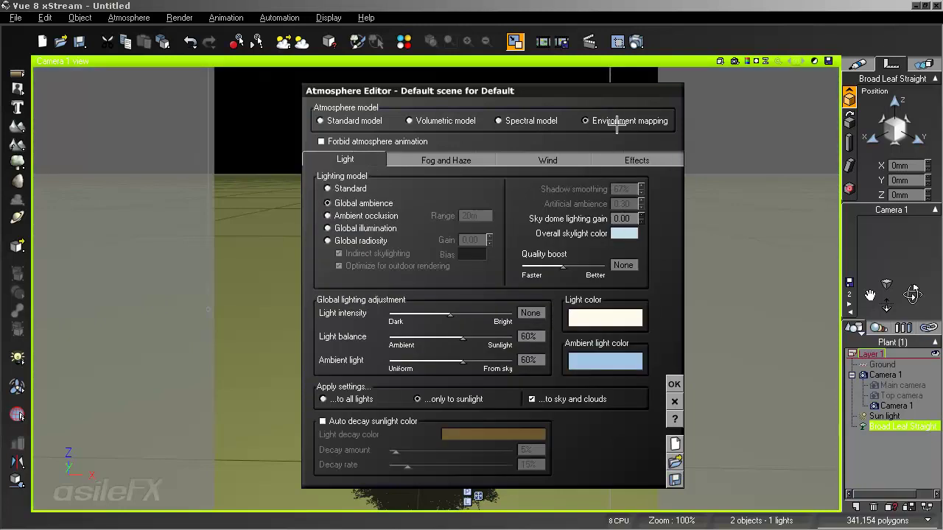
pyautogui.click(648, 158)
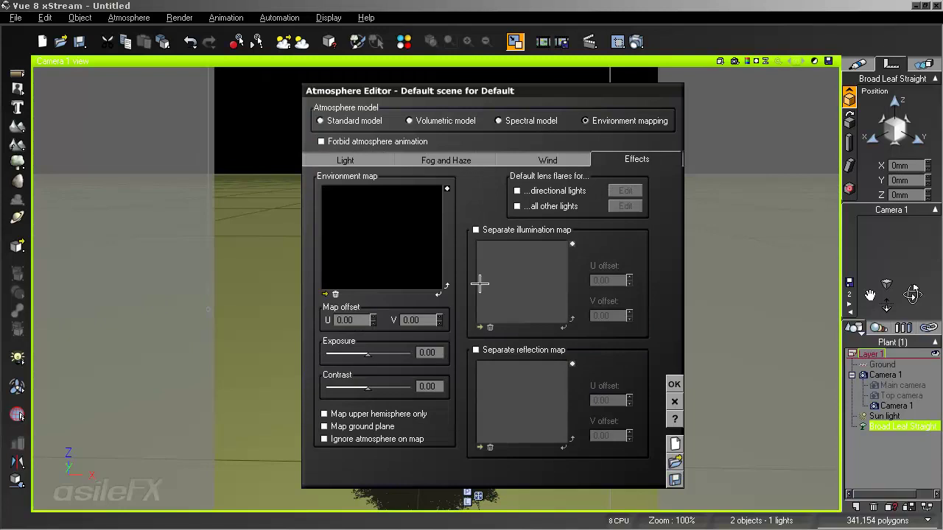
pyautogui.click(448, 189)
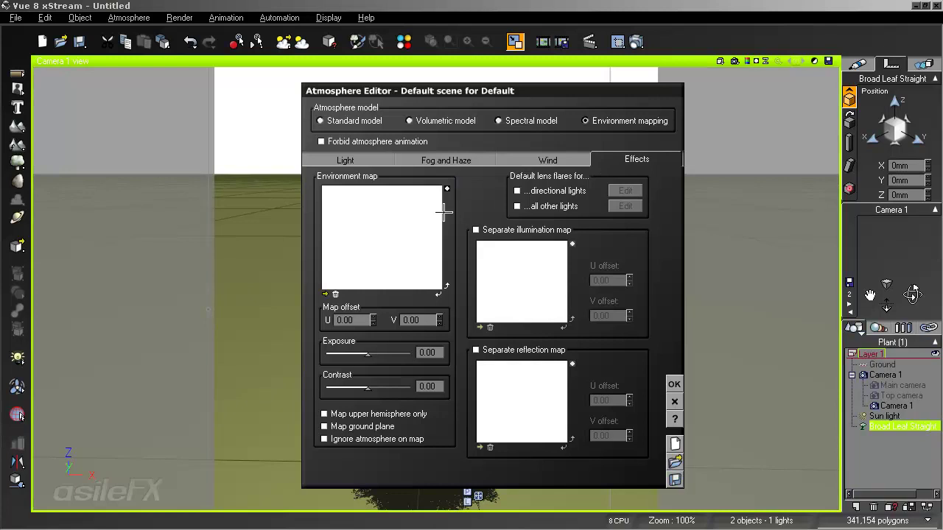
pyautogui.click(447, 189)
pyautogui.moveTo(366, 352); pyautogui.dragTo(411, 353)
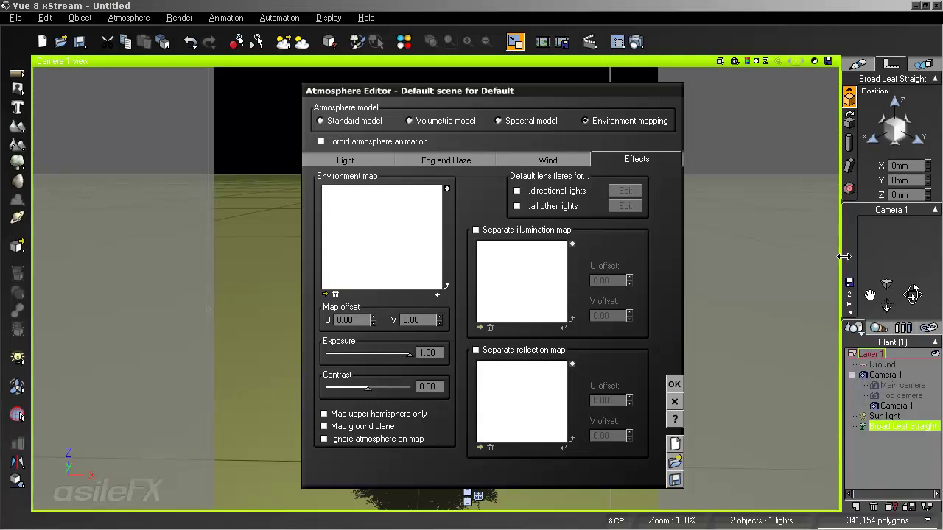
pyautogui.click(906, 238)
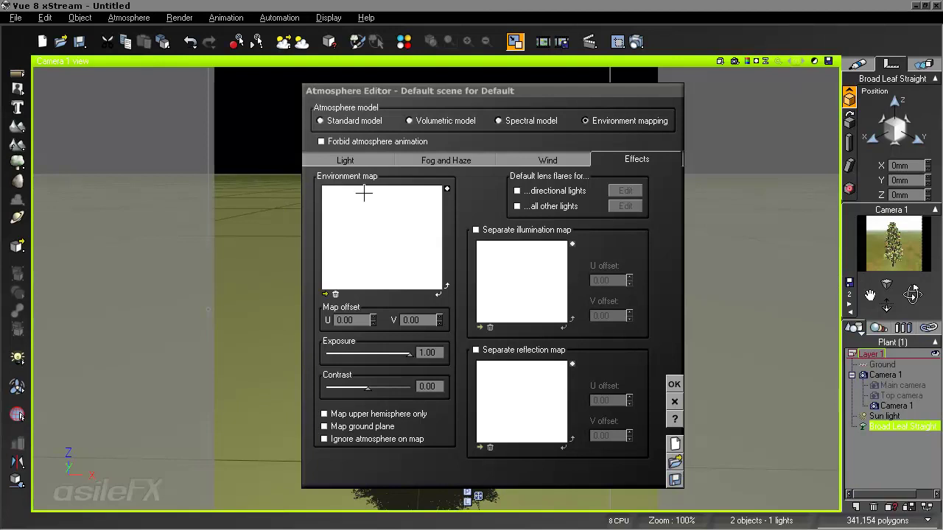
pyautogui.click(371, 156)
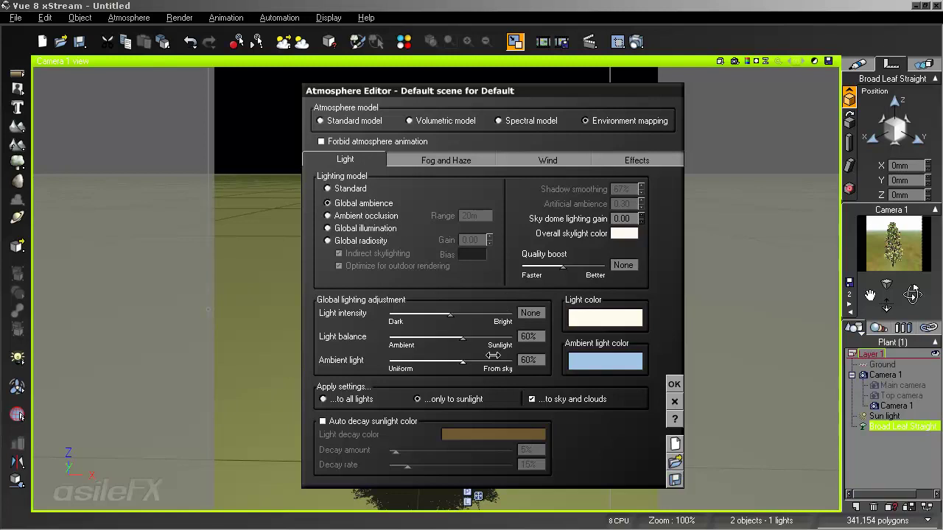
pyautogui.click(674, 384)
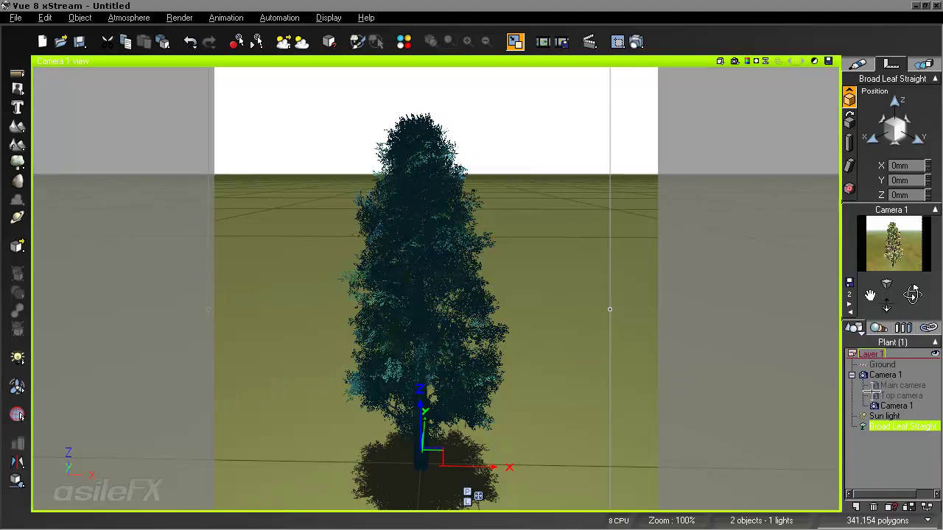
# Reopen the Atmosphere Editor and enable Map ground plane for the environment map.
pyautogui.click(131, 18)
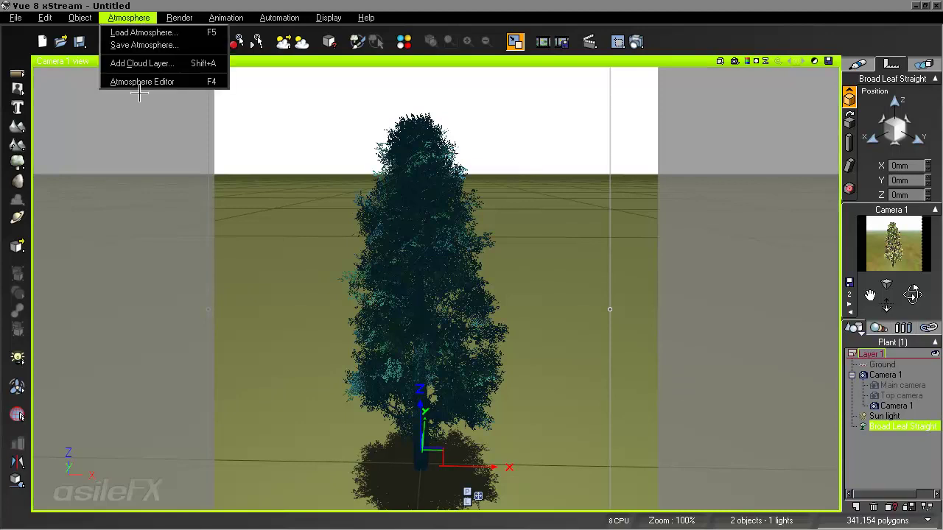
pyautogui.click(143, 81)
pyautogui.click(604, 157)
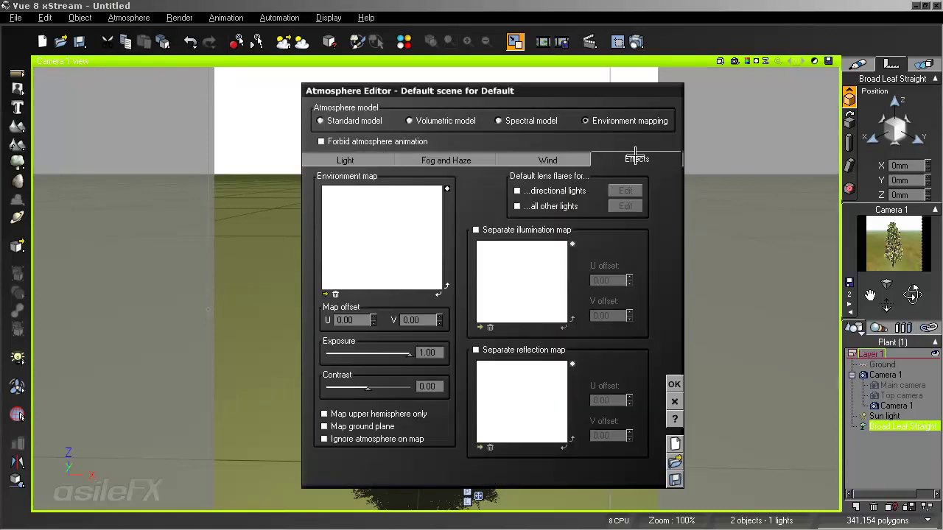
pyautogui.click(355, 425)
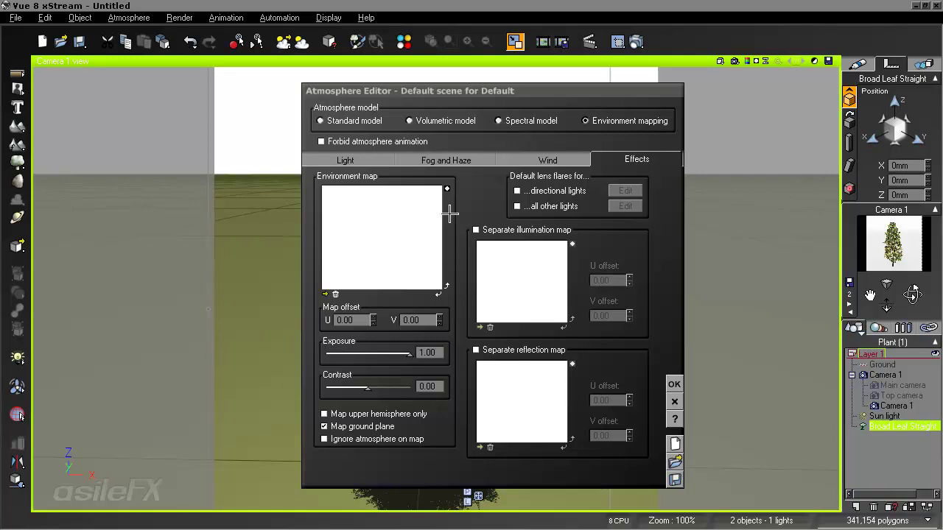
# Lower the atmosphere's light balance to 27% and set the ambient light to 58%.
pyautogui.click(345, 160)
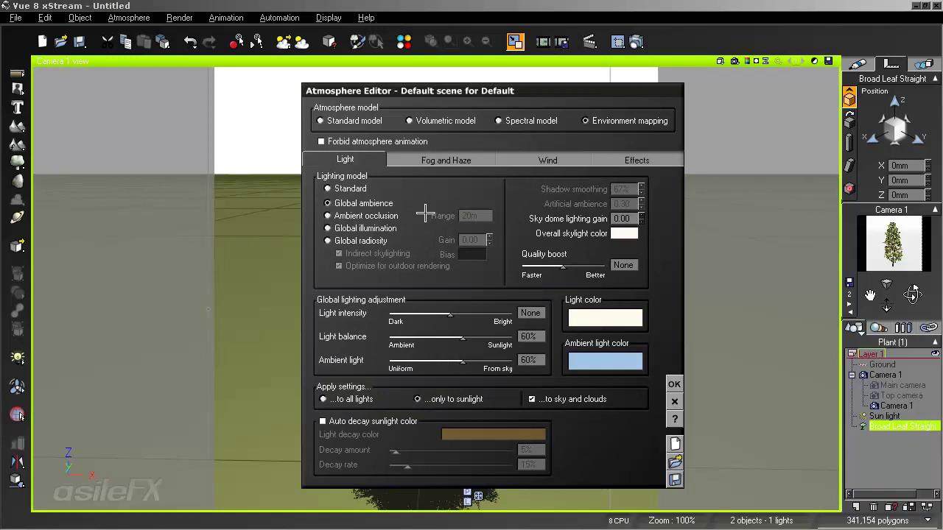
pyautogui.moveTo(462, 338); pyautogui.dragTo(424, 337)
pyautogui.moveTo(481, 362); pyautogui.dragTo(479, 363)
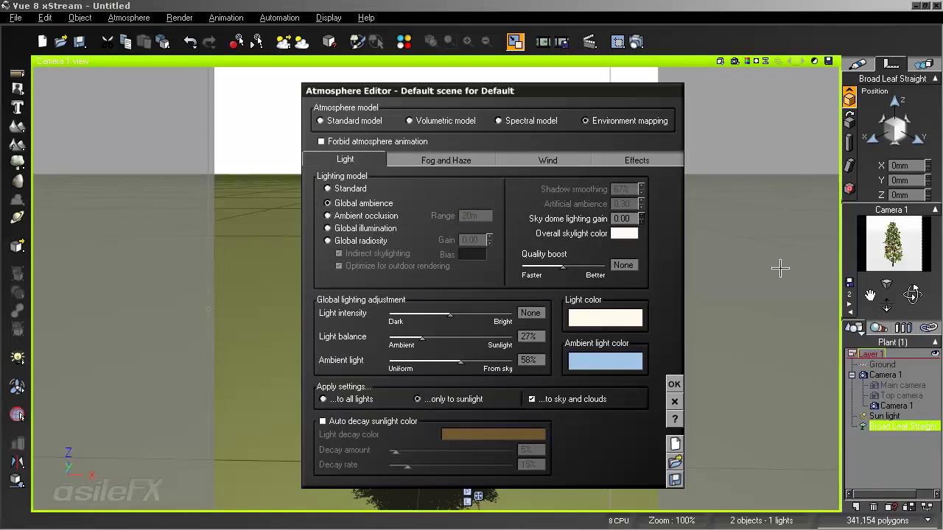
# Set the ambient light color to near-black (16, 18, 18), lower the light balance to 11% and apply the atmosphere settings.
pyautogui.rightClick(626, 355)
pyautogui.click(652, 360)
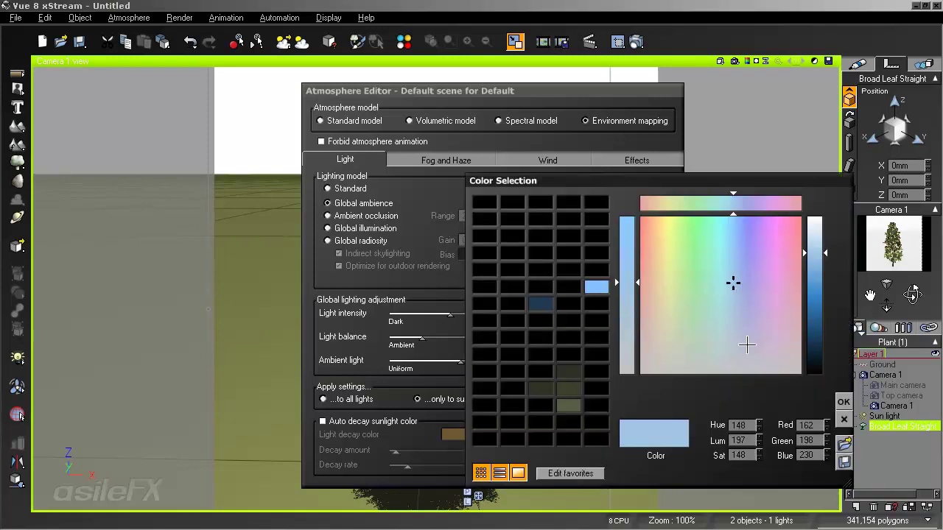
pyautogui.click(728, 366)
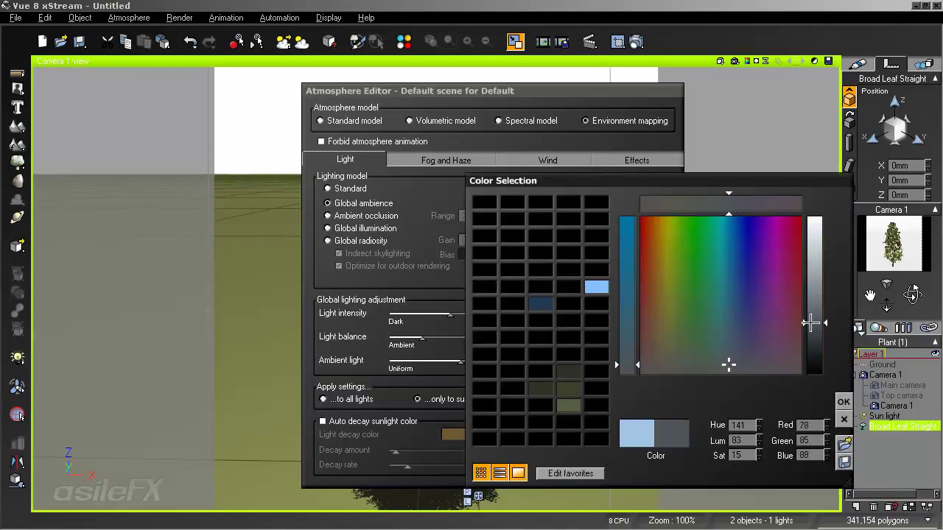
pyautogui.moveTo(817, 371)
pyautogui.mouseDown()
pyautogui.moveTo(813, 343)
pyautogui.moveTo(814, 363)
pyautogui.mouseUp()
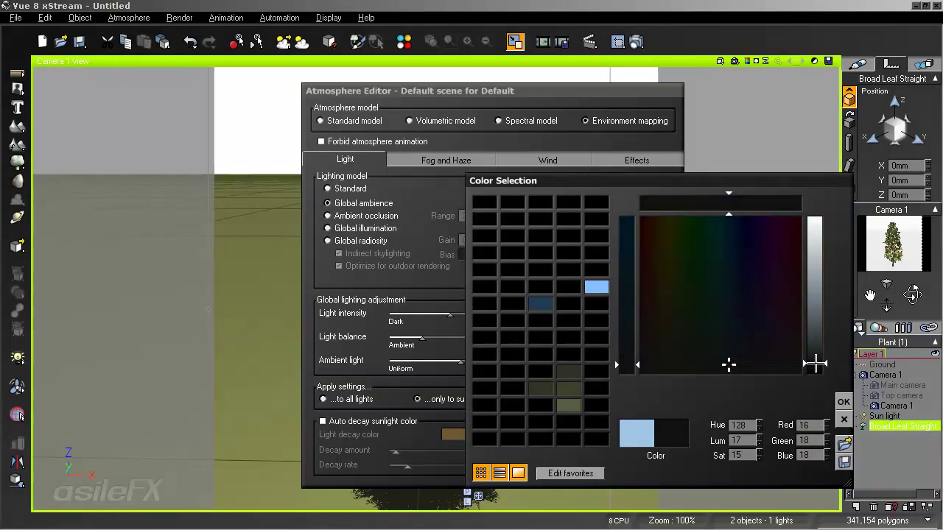
pyautogui.click(843, 402)
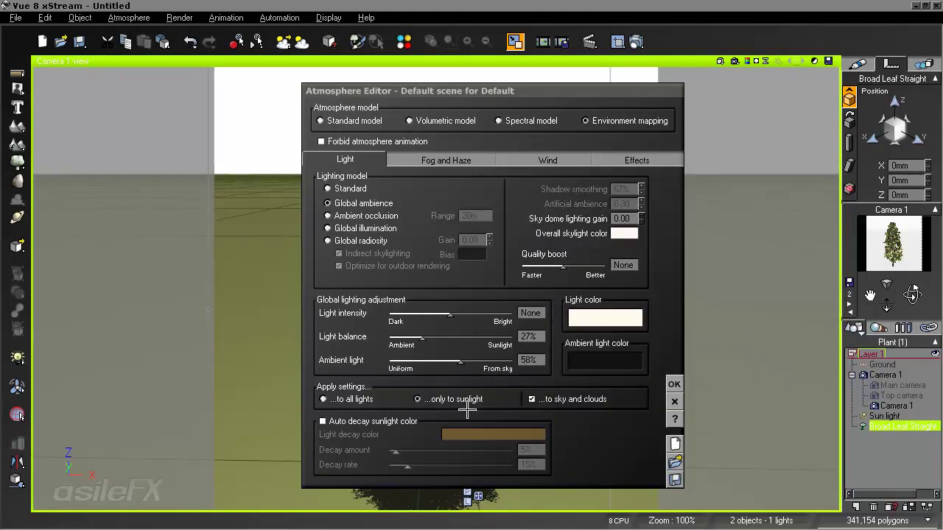
pyautogui.moveTo(422, 340)
pyautogui.mouseDown()
pyautogui.moveTo(500, 341)
pyautogui.moveTo(411, 336)
pyautogui.mouseUp()
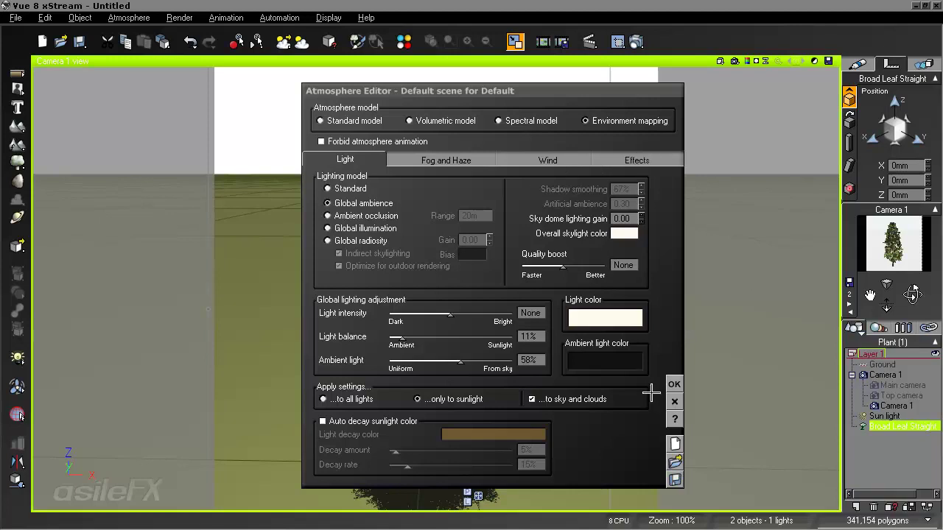
pyautogui.click(674, 383)
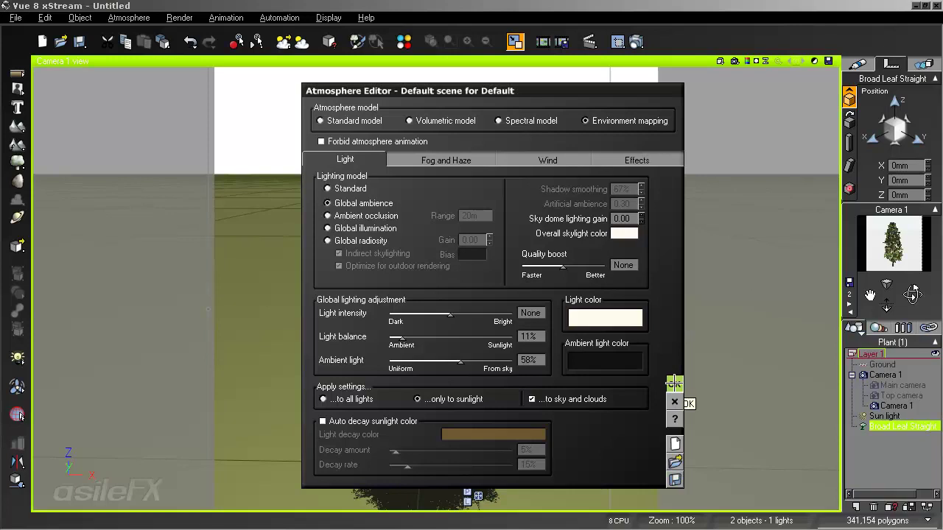
# Enable Hide infinite planes from alpha in the render options.
pyautogui.click(636, 42)
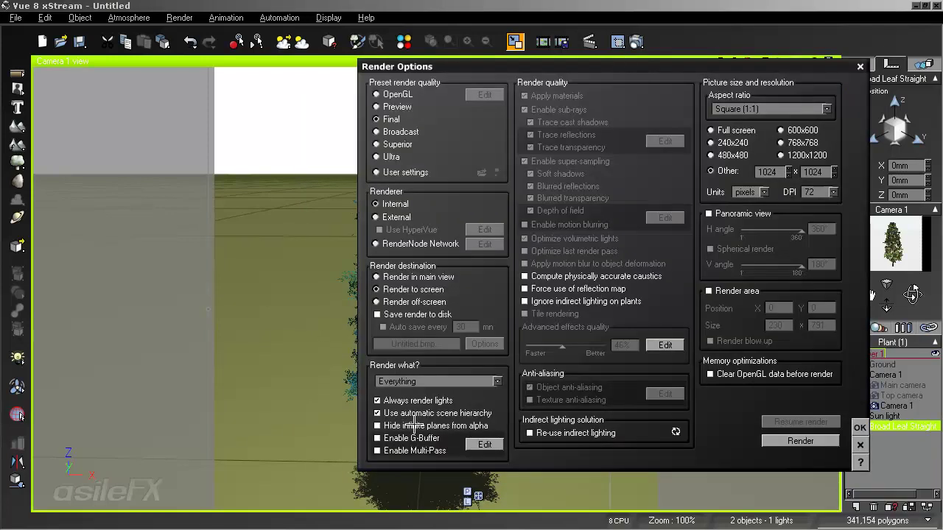
pyautogui.click(859, 427)
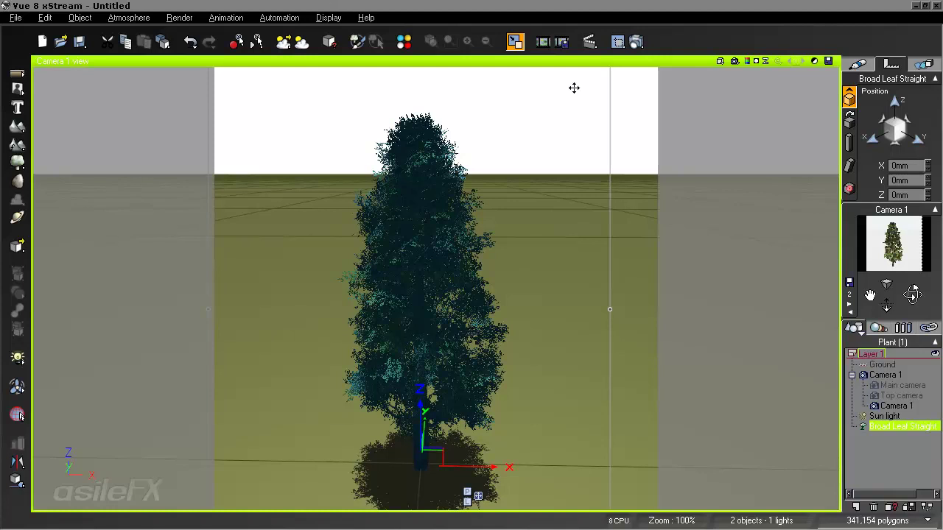
pyautogui.click(636, 42)
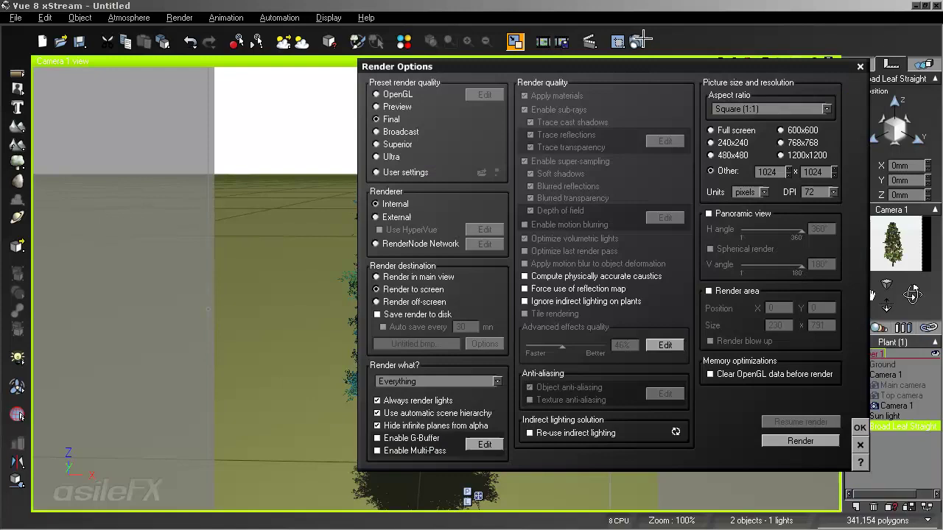
pyautogui.click(724, 213)
pyautogui.click(735, 249)
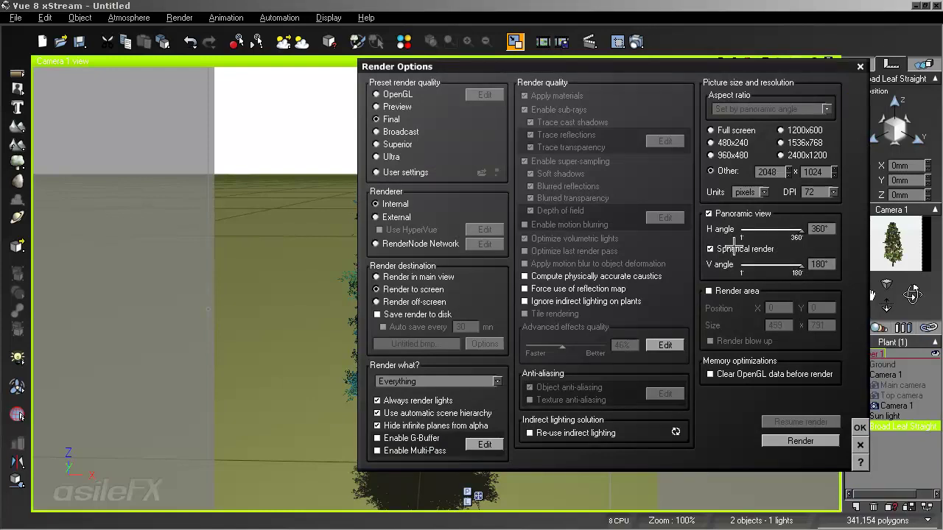
pyautogui.click(736, 248)
pyautogui.click(734, 214)
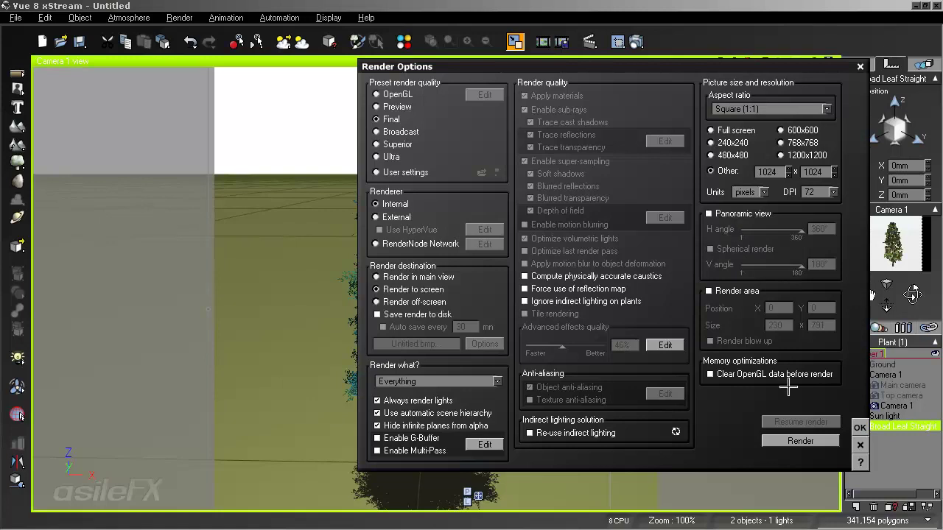
pyautogui.click(859, 444)
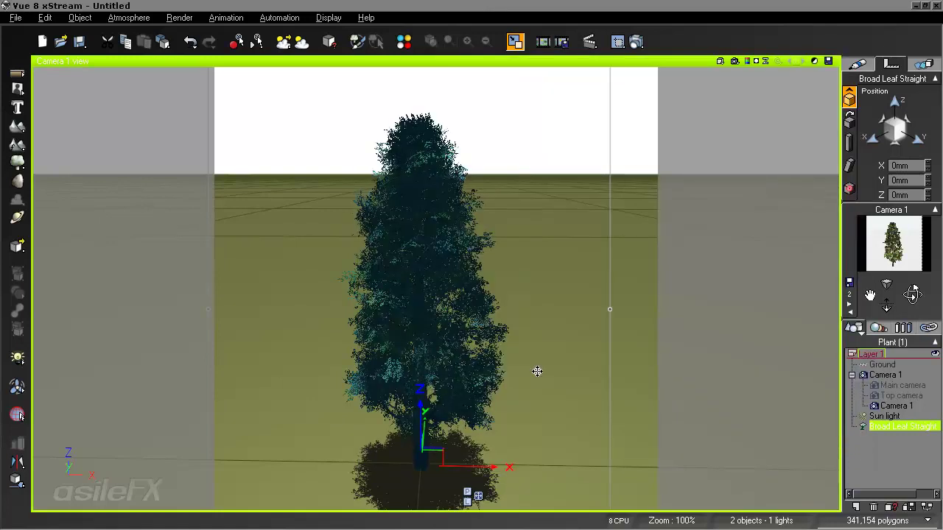
# Switch the atmosphere to the Standard model with lowest sky altitude -10.0°, map height 2.0°, sky fog thickness 0% and maximum altitude 0.
pyautogui.click(120, 18)
pyautogui.click(136, 81)
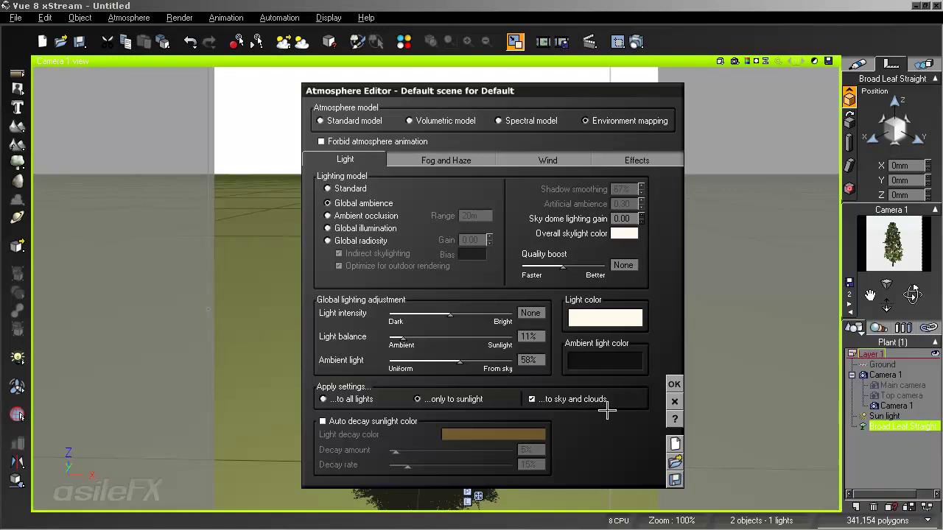
pyautogui.click(376, 120)
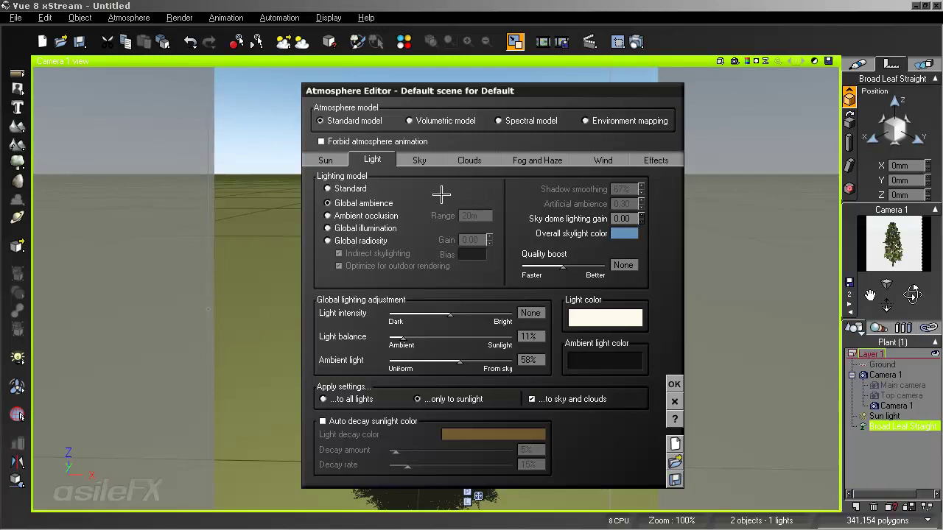
pyautogui.click(437, 162)
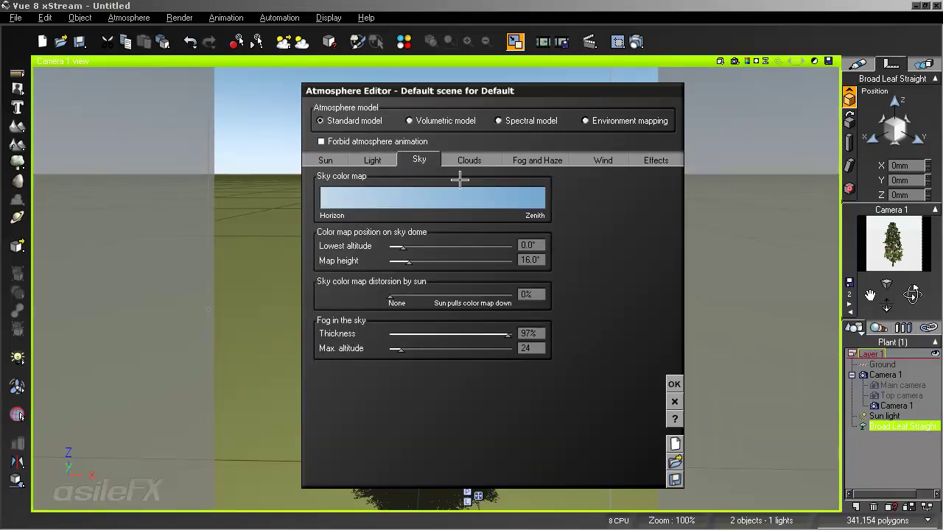
pyautogui.moveTo(403, 248); pyautogui.dragTo(386, 263)
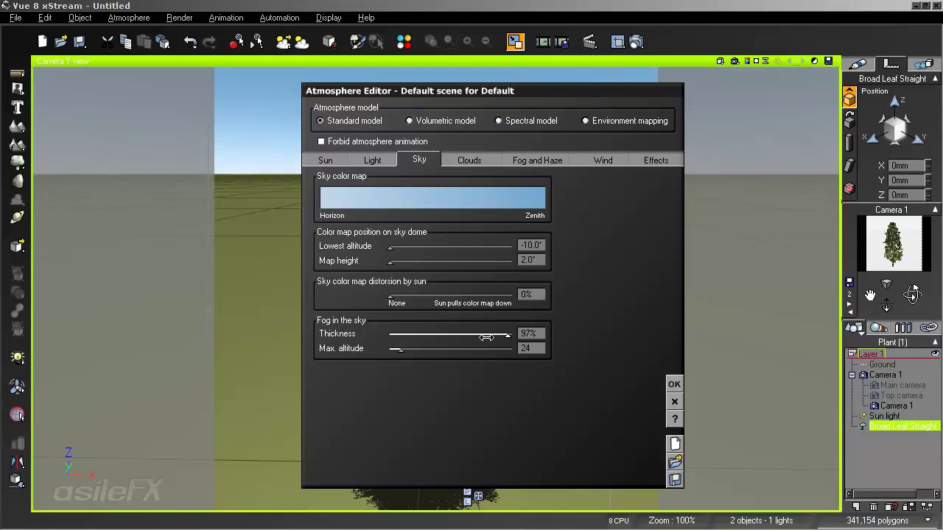
pyautogui.moveTo(507, 336); pyautogui.dragTo(387, 350)
# Reset the sky color map, give it a uniform dark olive-grey color and apply the atmosphere settings.
pyautogui.rightClick(421, 193)
pyautogui.click(458, 245)
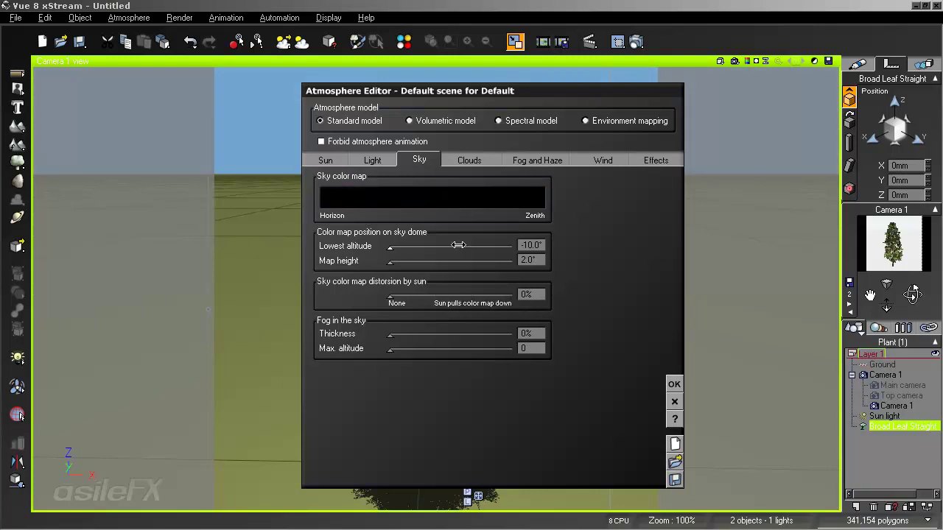
pyautogui.rightClick(461, 193)
pyautogui.click(499, 202)
pyautogui.rightClick(251, 336)
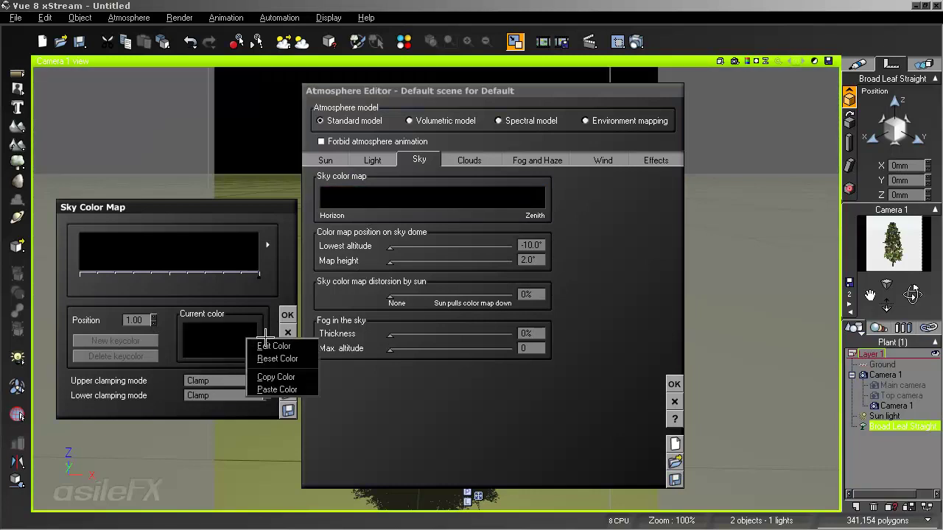
pyautogui.click(266, 340)
pyautogui.click(564, 405)
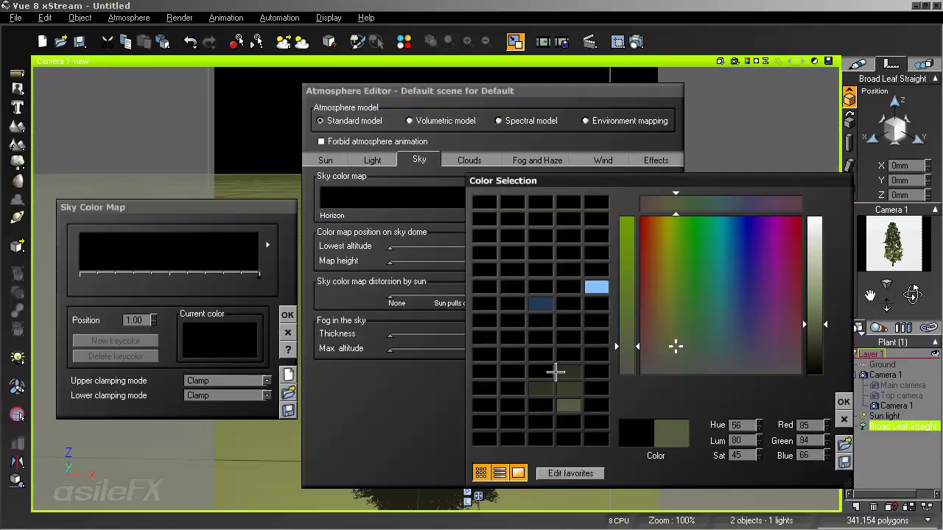
pyautogui.click(571, 388)
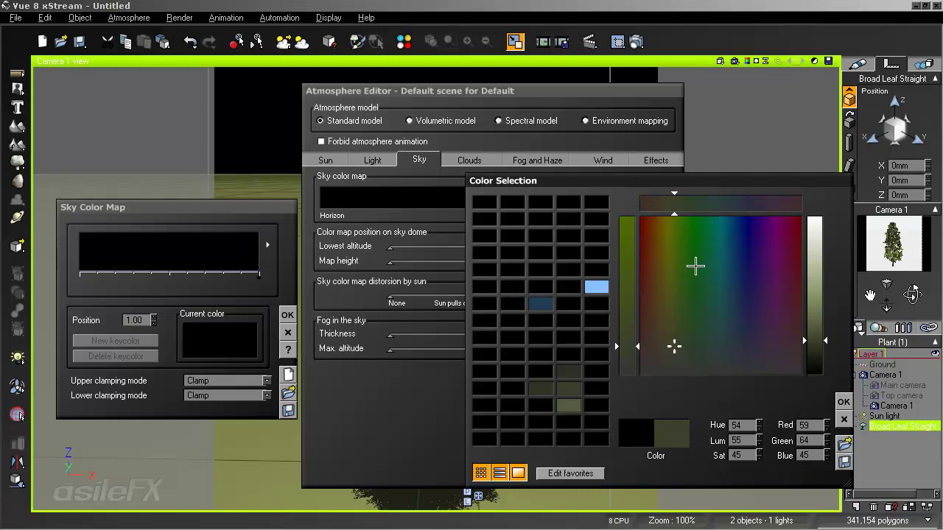
pyautogui.click(707, 372)
pyautogui.click(844, 402)
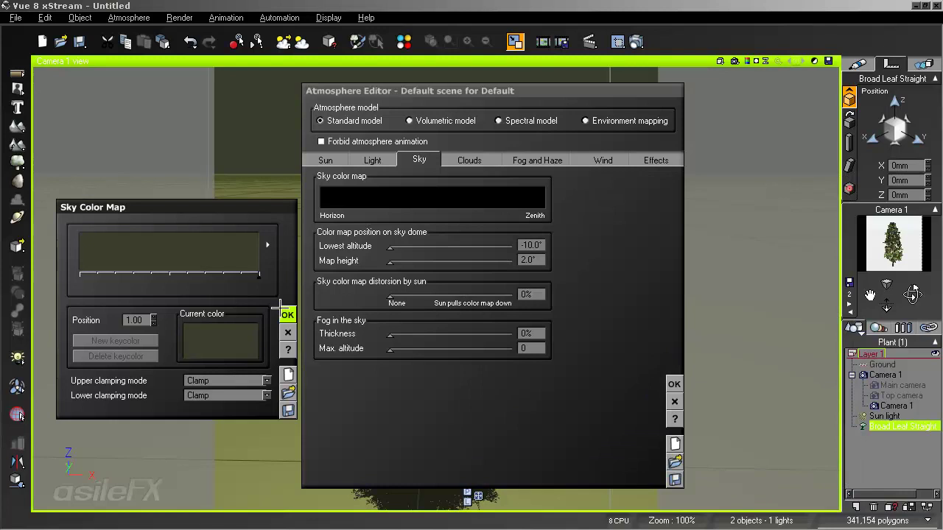
pyautogui.click(287, 315)
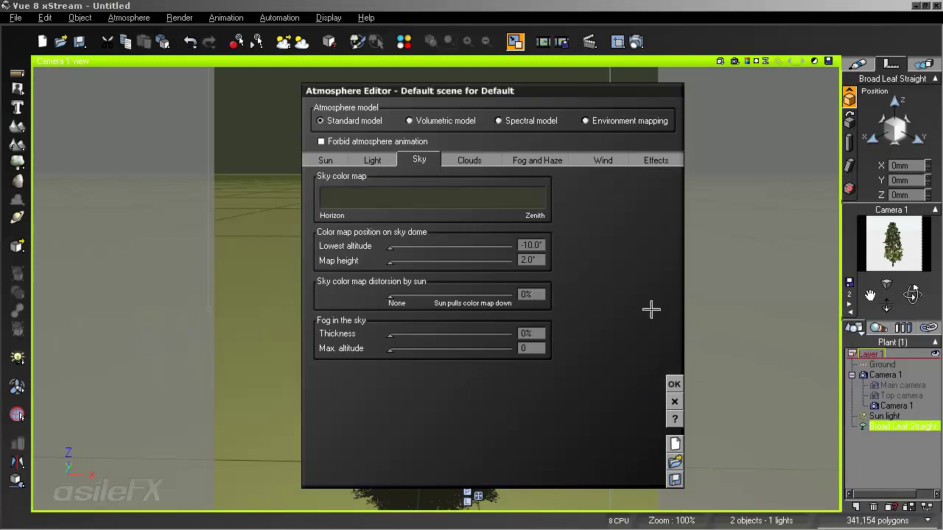
pyautogui.click(673, 383)
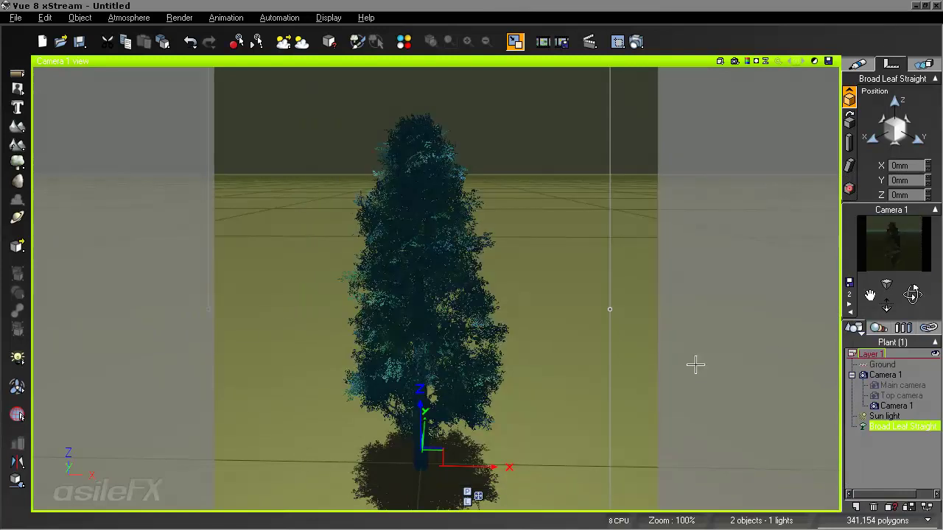
# Reopen the Atmosphere Editor and set the haze density to 0.
pyautogui.click(128, 17)
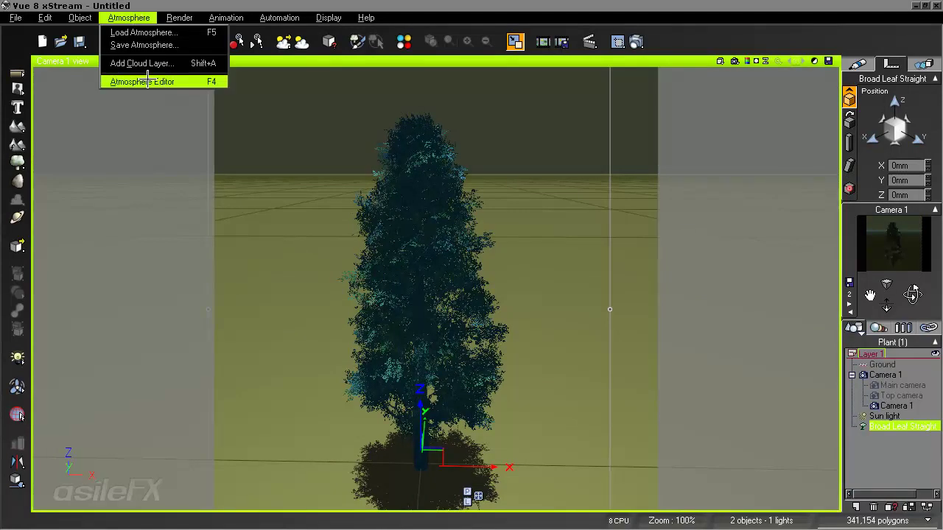
pyautogui.click(148, 79)
pyautogui.click(516, 161)
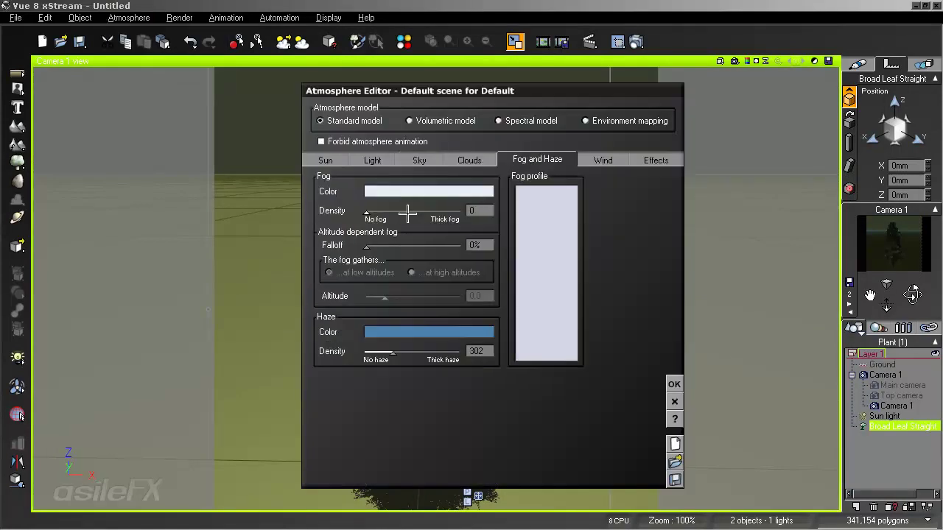
pyautogui.moveTo(393, 353); pyautogui.dragTo(366, 354)
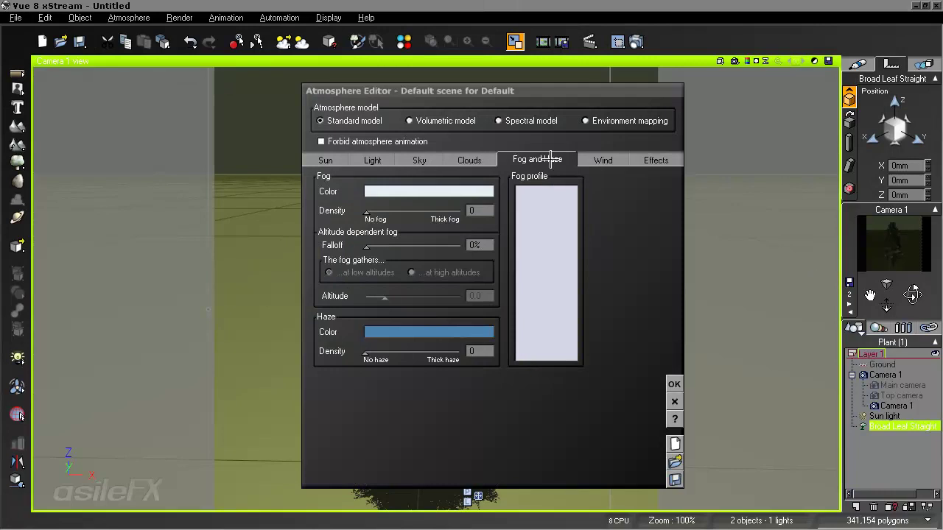
# Set the light balance to 26% and the overall skylight color to near-white (229, 230, 229).
pyautogui.click(414, 161)
pyautogui.click(360, 162)
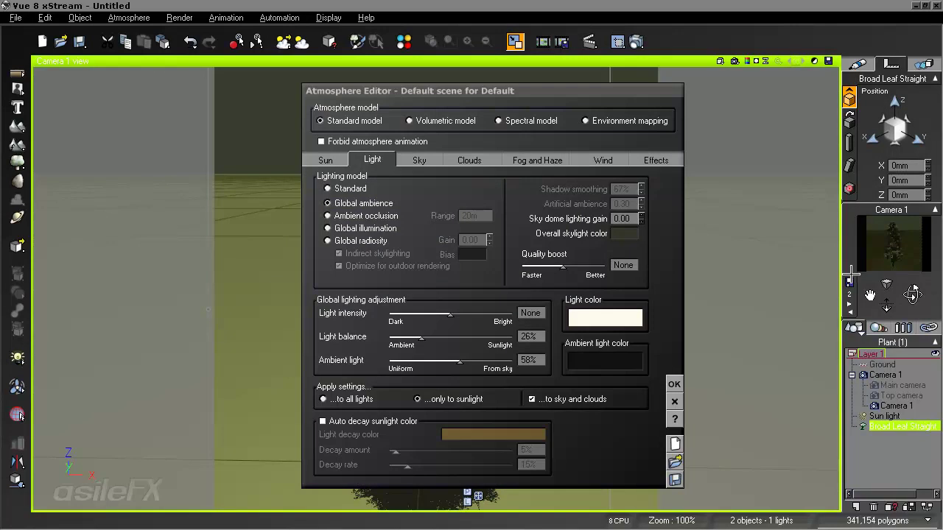
pyautogui.rightClick(615, 233)
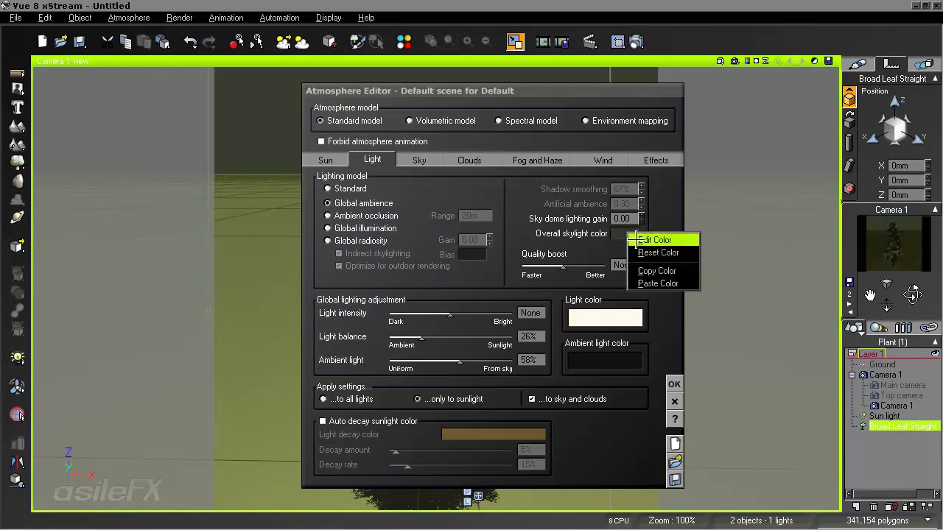
pyautogui.click(640, 237)
pyautogui.click(807, 232)
pyautogui.click(703, 370)
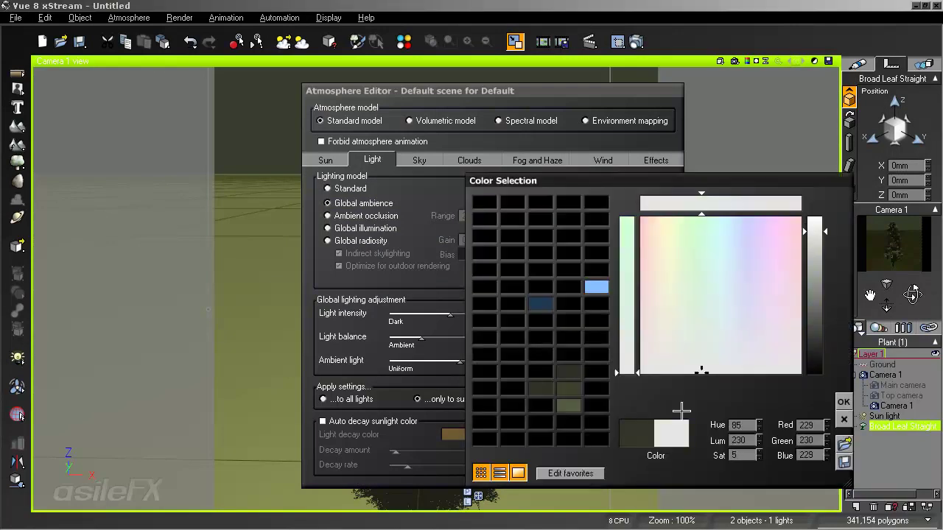
pyautogui.click(843, 401)
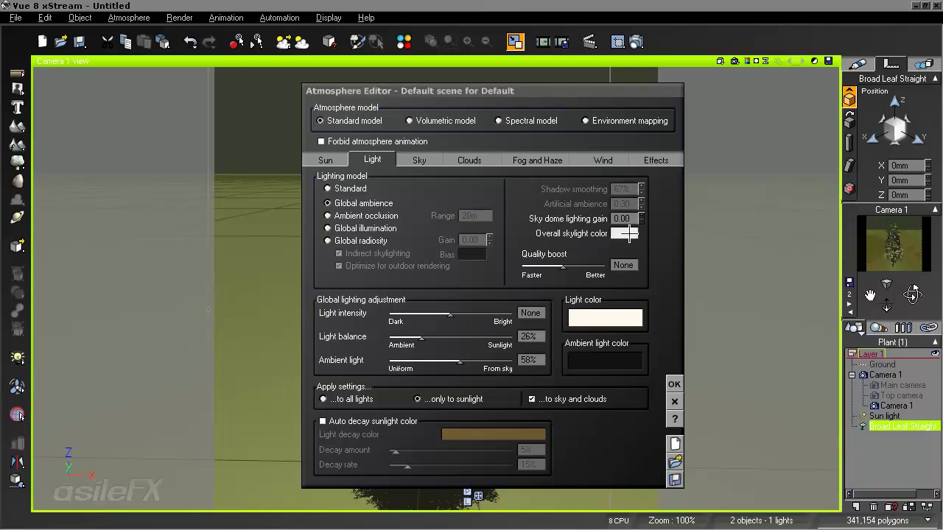
# Set the light balance to 12% and the overall skylight color to light grey (178, 181, 178).
pyautogui.moveTo(422, 339); pyautogui.dragTo(398, 339)
pyautogui.click(492, 341)
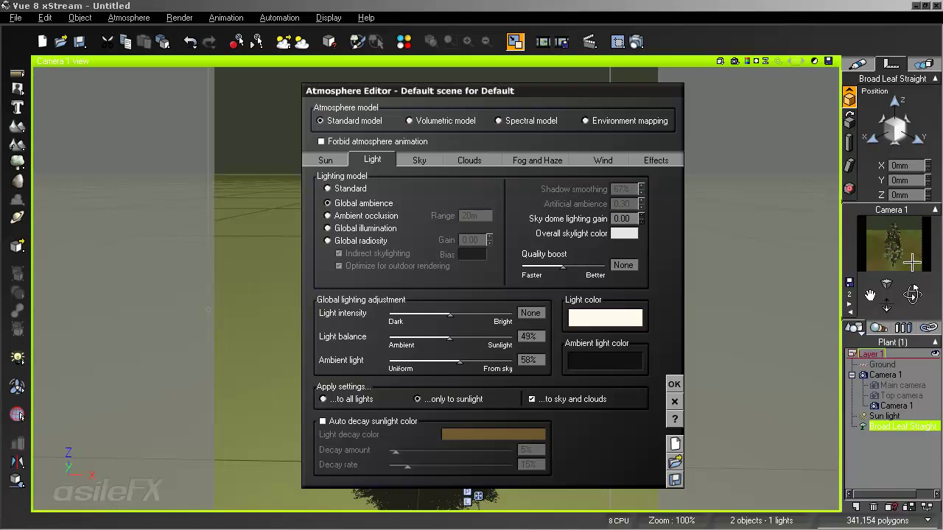
pyautogui.click(442, 339)
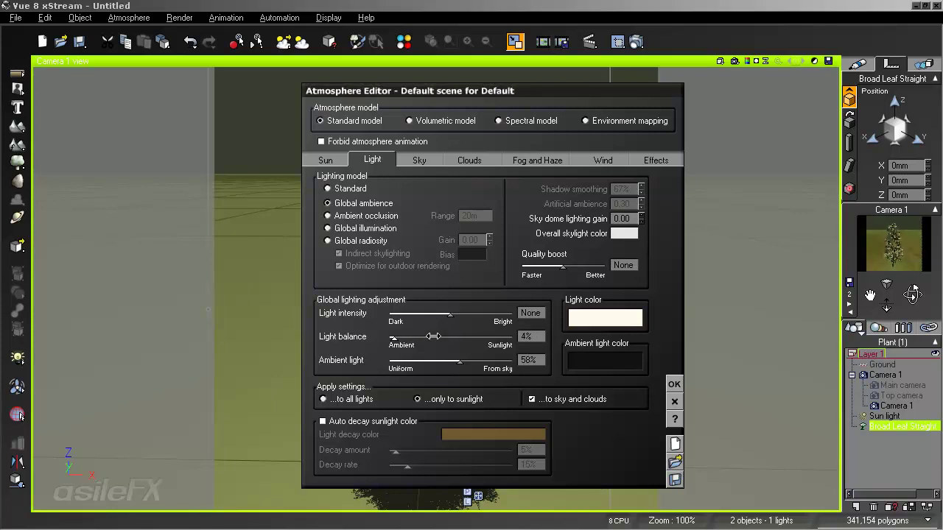
pyautogui.rightClick(630, 234)
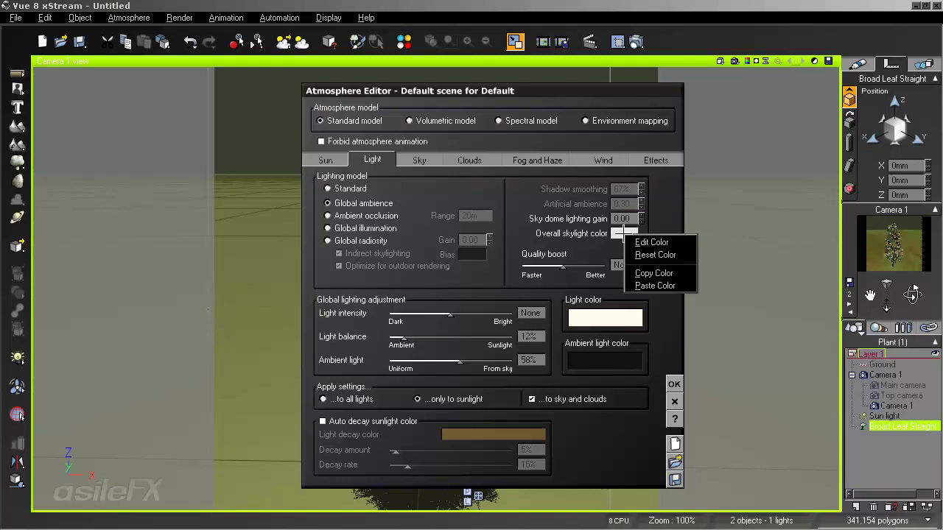
pyautogui.click(654, 243)
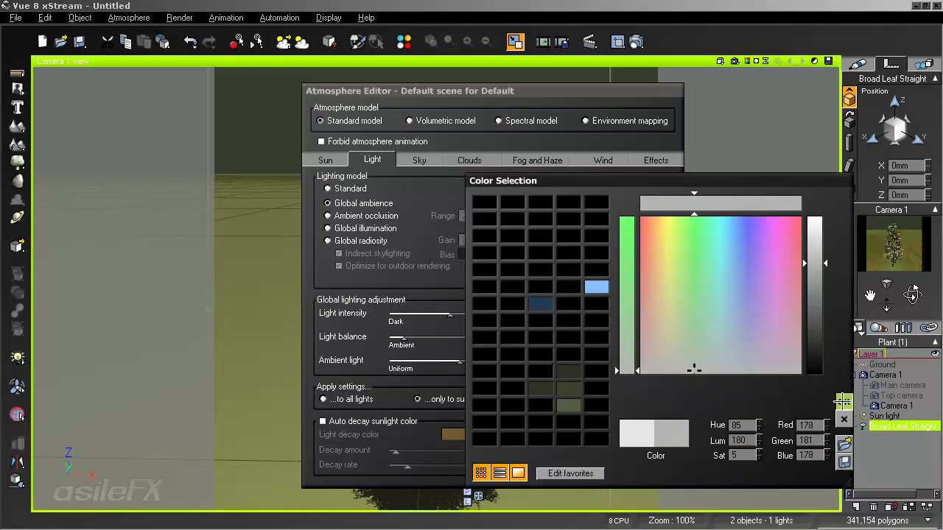
pyautogui.click(843, 401)
# Set the sky dome lighting gain to -0.1 and apply the atmosphere settings.
pyautogui.click(626, 218)
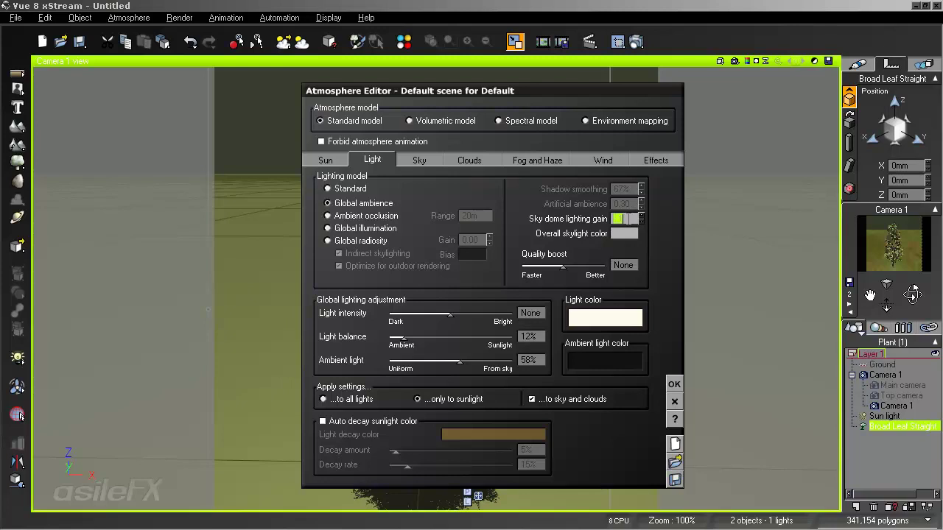
pyautogui.write('-1')
pyautogui.press('Return')
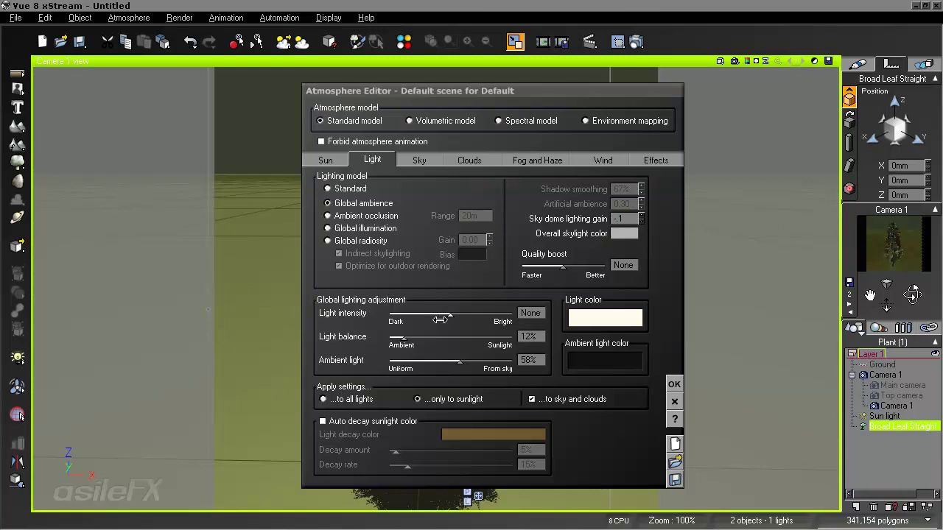
pyautogui.click(674, 384)
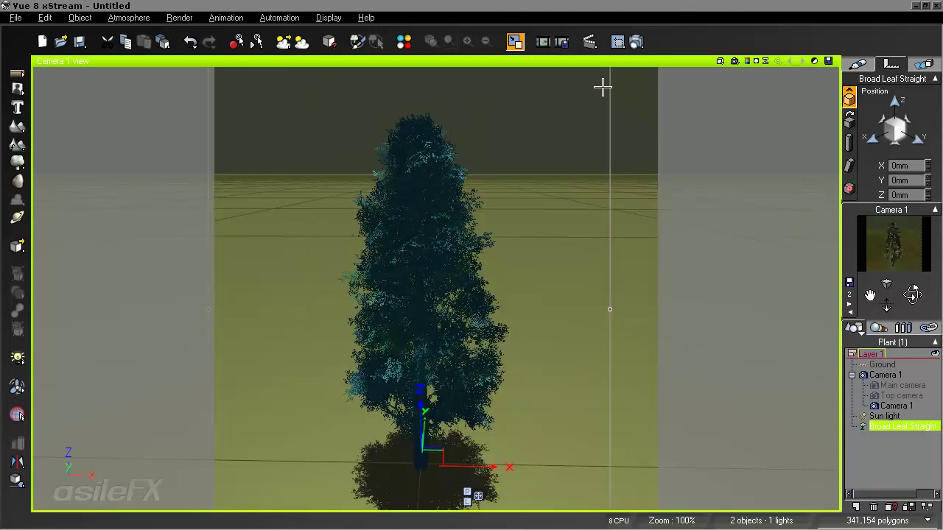
# Render the tree, compare its color picture with its alpha channel and close the render.
pyautogui.click(619, 42)
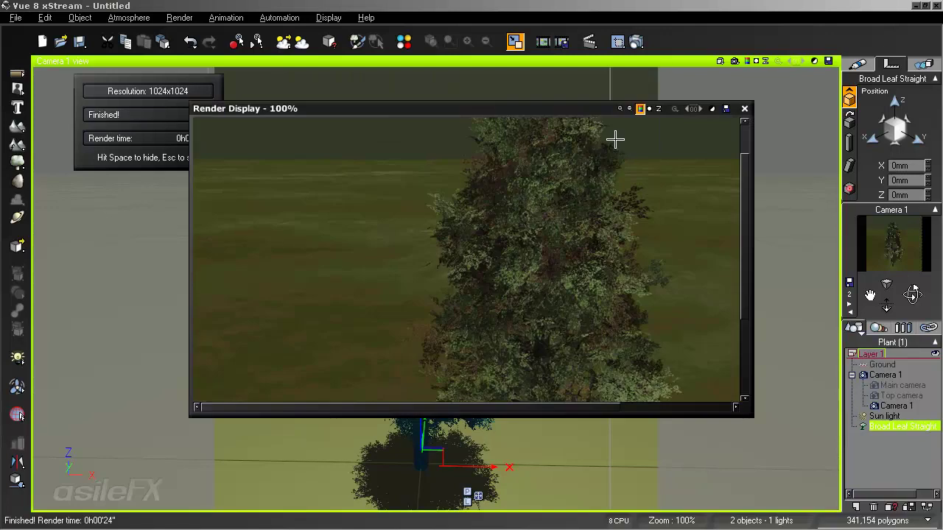
pyautogui.moveTo(604, 405); pyautogui.dragTo(638, 405)
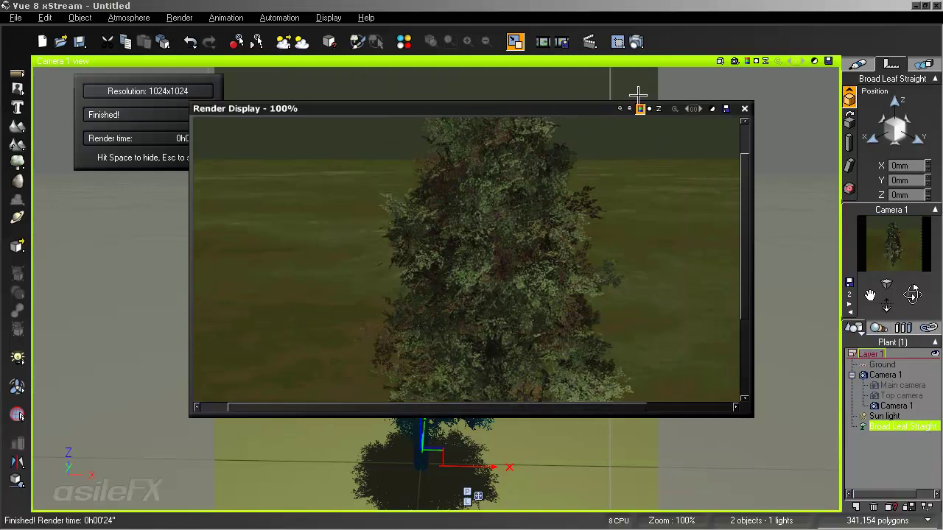
pyautogui.click(649, 108)
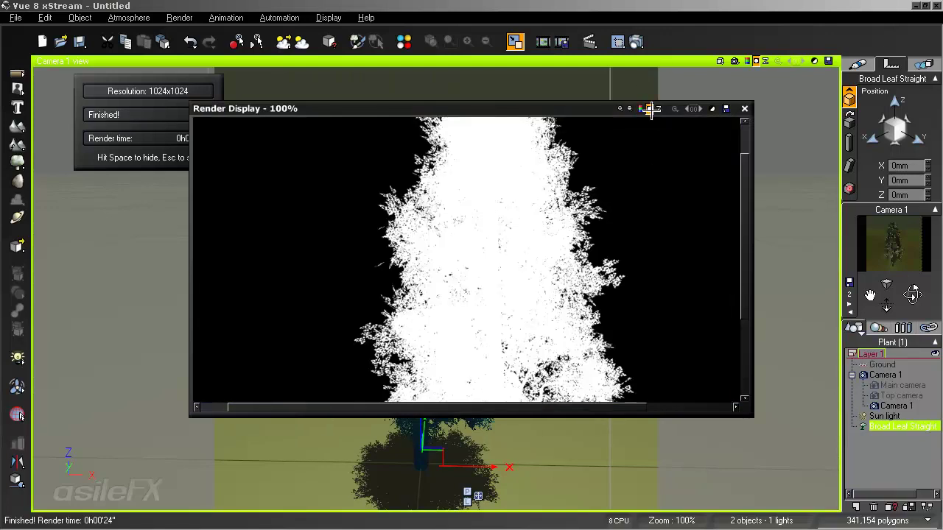
pyautogui.click(640, 108)
pyautogui.moveTo(741, 213)
pyautogui.mouseDown()
pyautogui.moveTo(737, 187)
pyautogui.moveTo(738, 287)
pyautogui.moveTo(736, 219)
pyautogui.mouseUp()
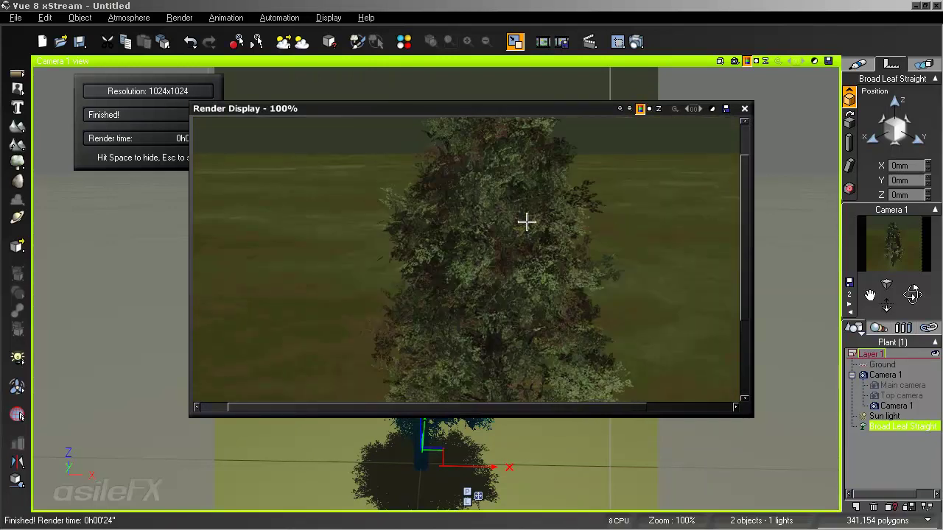
pyautogui.click(744, 108)
# Switch the sun light's shadow map from soft shadows to ray-trace hard shadows and apply it.
pyautogui.doubleClick(880, 416)
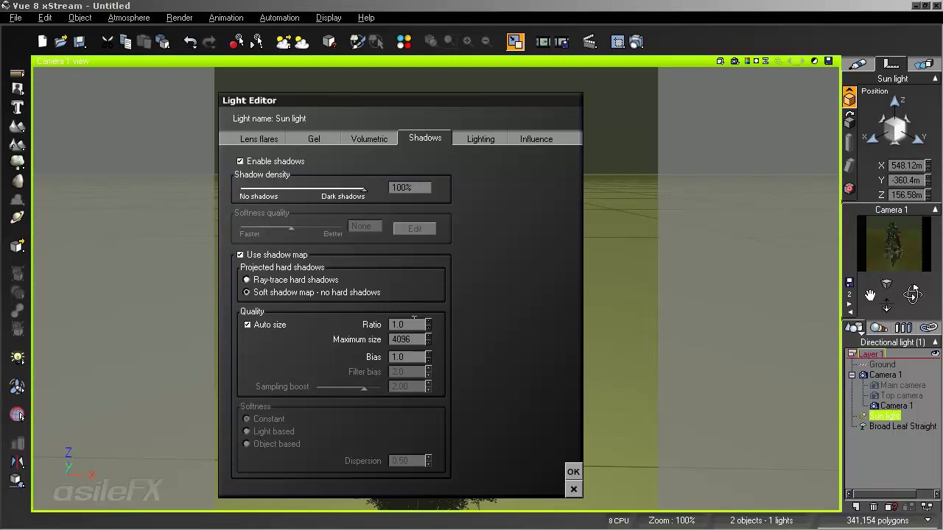
pyautogui.click(405, 325)
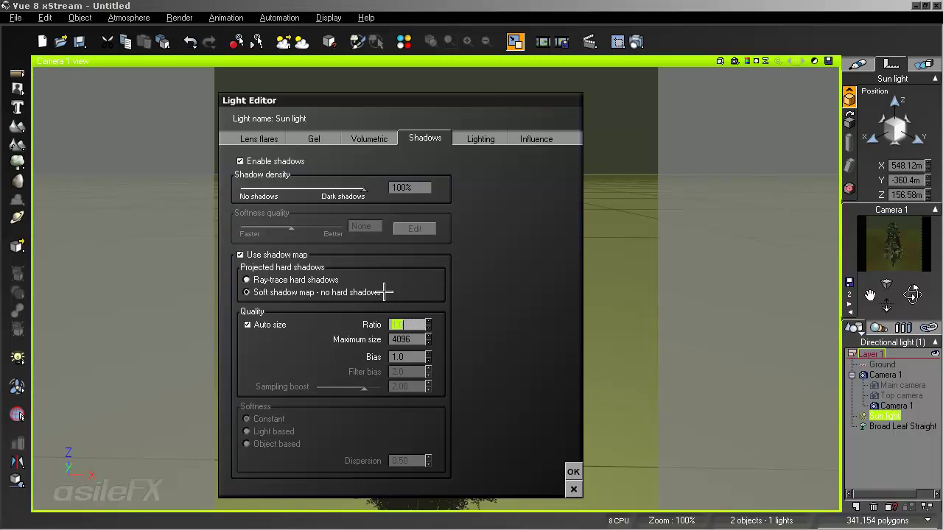
pyautogui.click(247, 279)
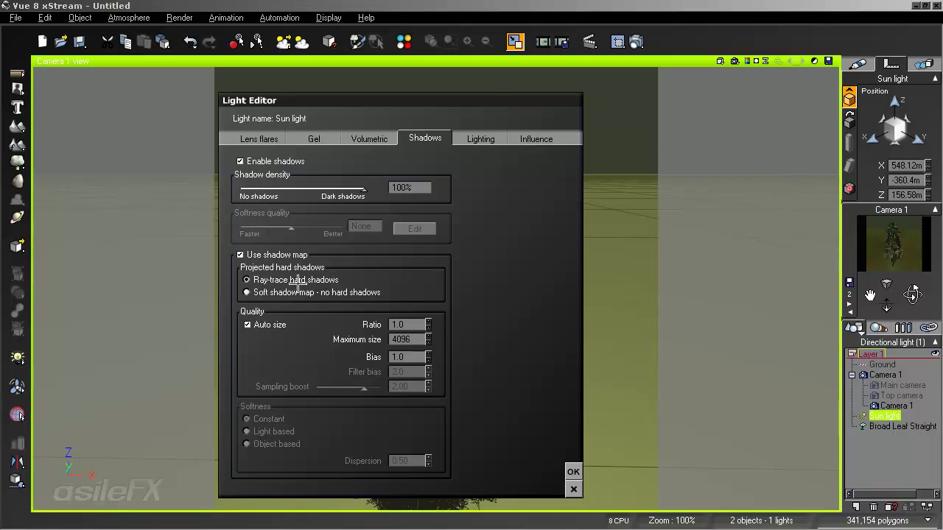
pyautogui.click(573, 473)
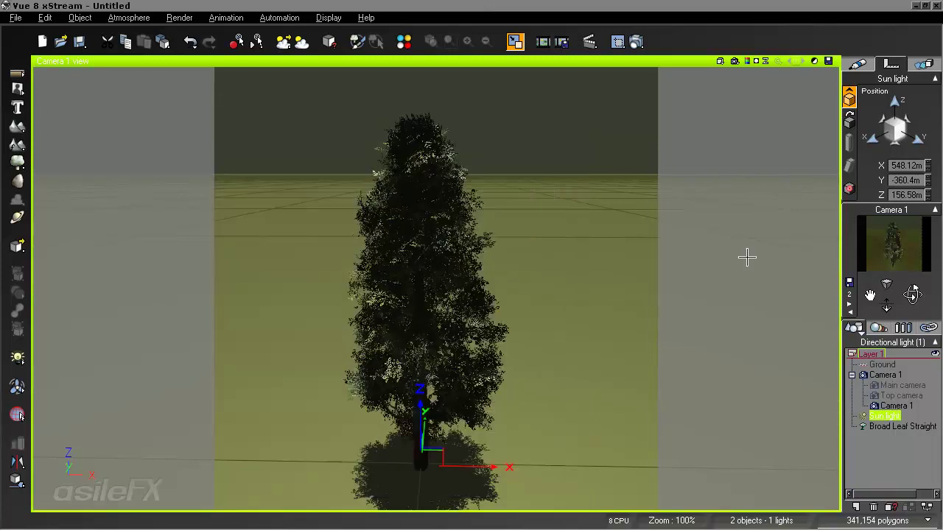
# Set the sun light's softness to 1 degree.
pyautogui.click(858, 64)
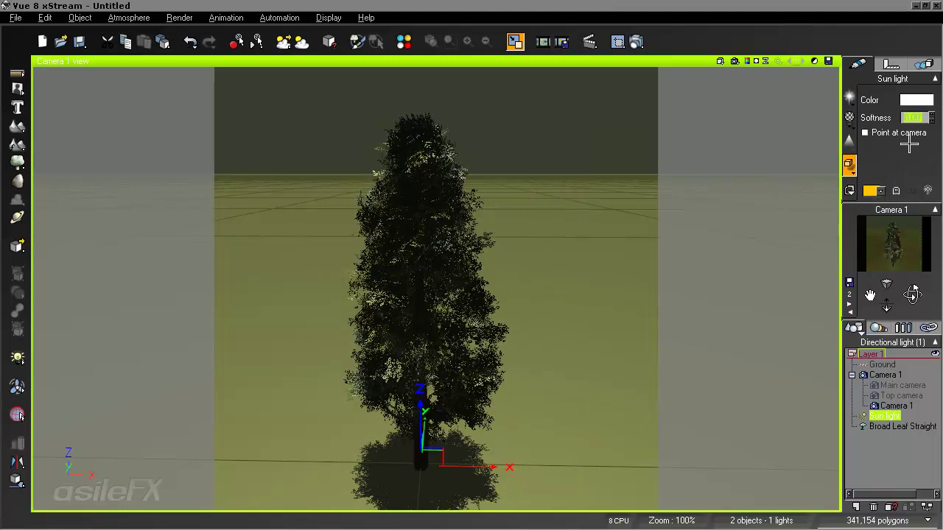
pyautogui.write('3')
pyautogui.press('Return')
# Set the atmosphere's light balance to 29% and apply the settings.
pyautogui.press('F4')
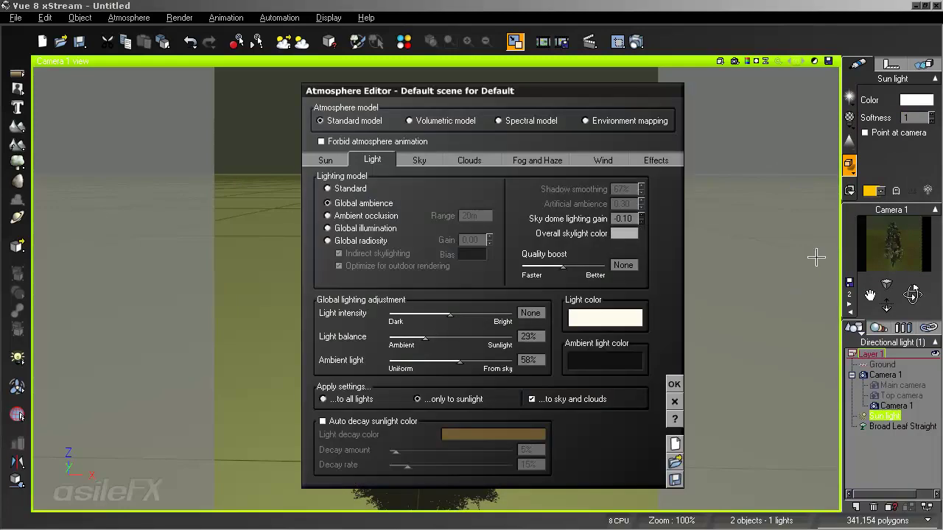
pyautogui.click(863, 261)
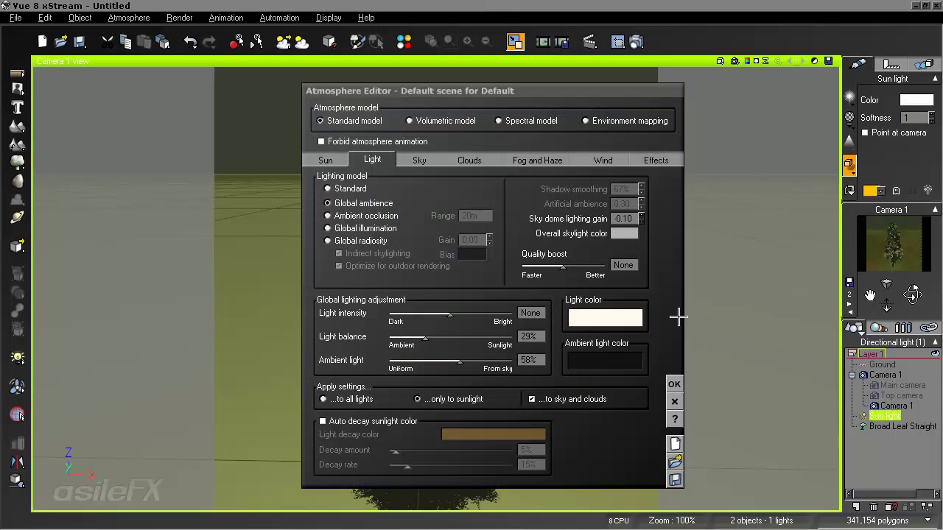
pyautogui.click(673, 383)
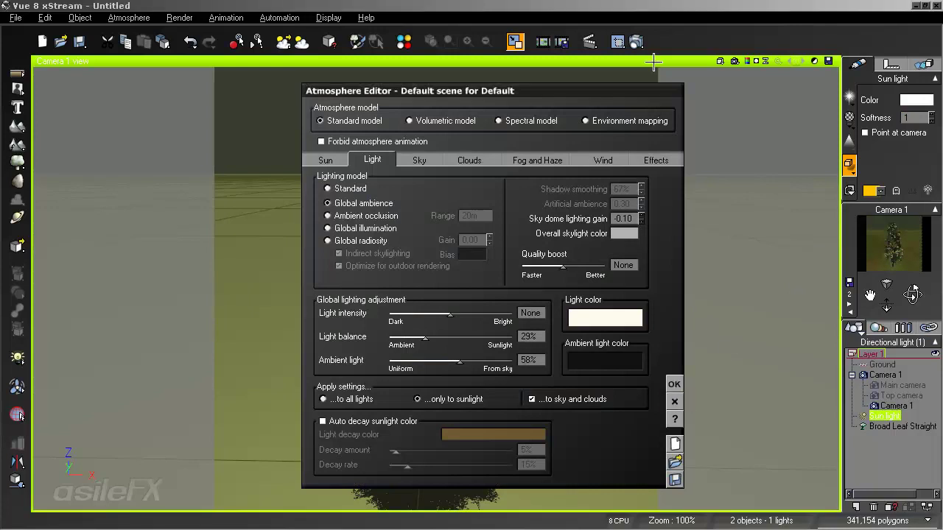
# Render the tree again and examine its alpha and depth channels up to the treetop.
pyautogui.click(637, 42)
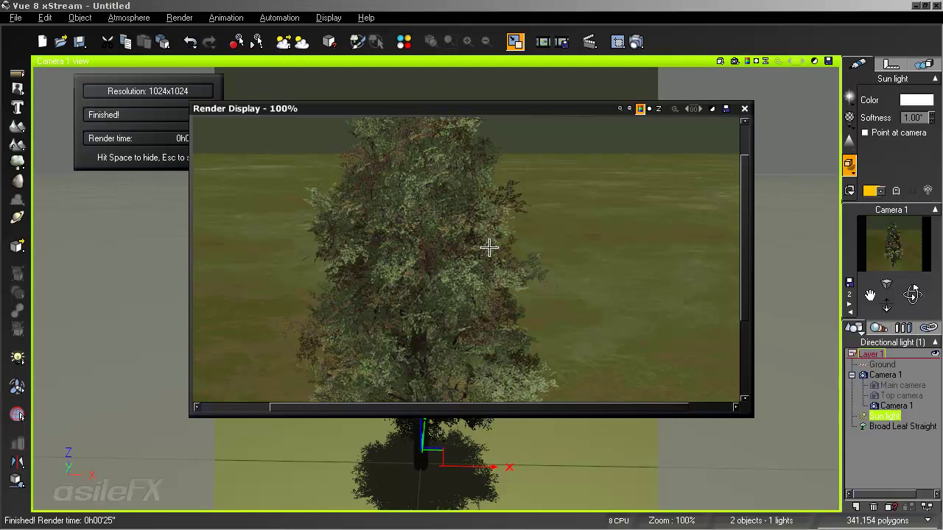
pyautogui.click(647, 108)
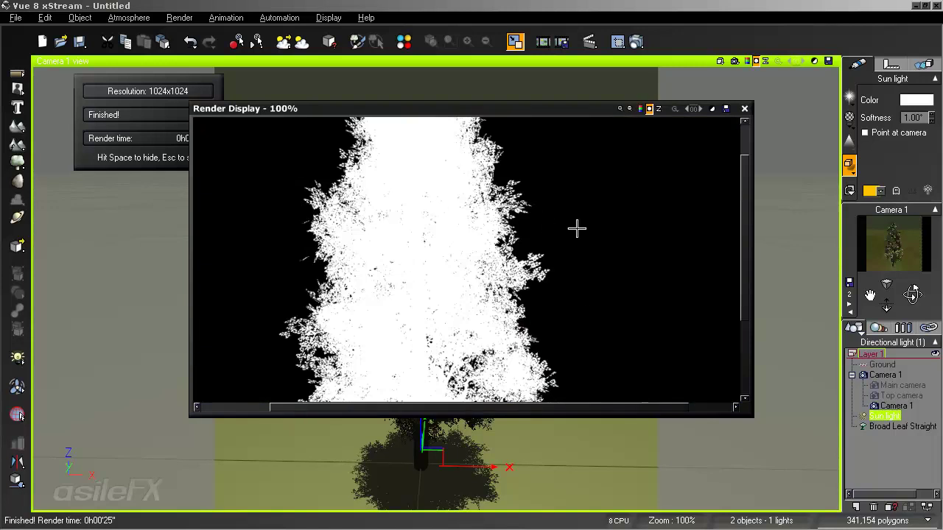
pyautogui.moveTo(744, 218)
pyautogui.mouseDown()
pyautogui.moveTo(740, 184)
pyautogui.moveTo(747, 288)
pyautogui.moveTo(746, 220)
pyautogui.mouseUp()
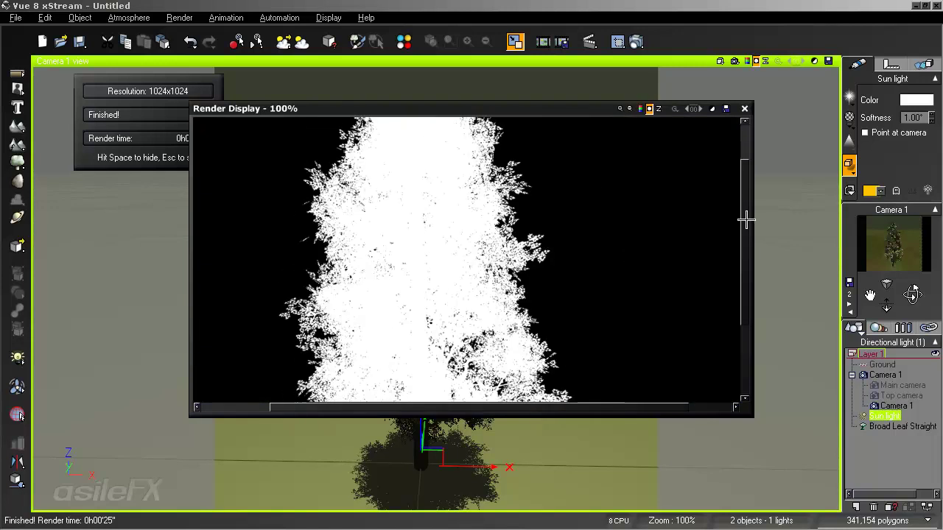
pyautogui.click(639, 109)
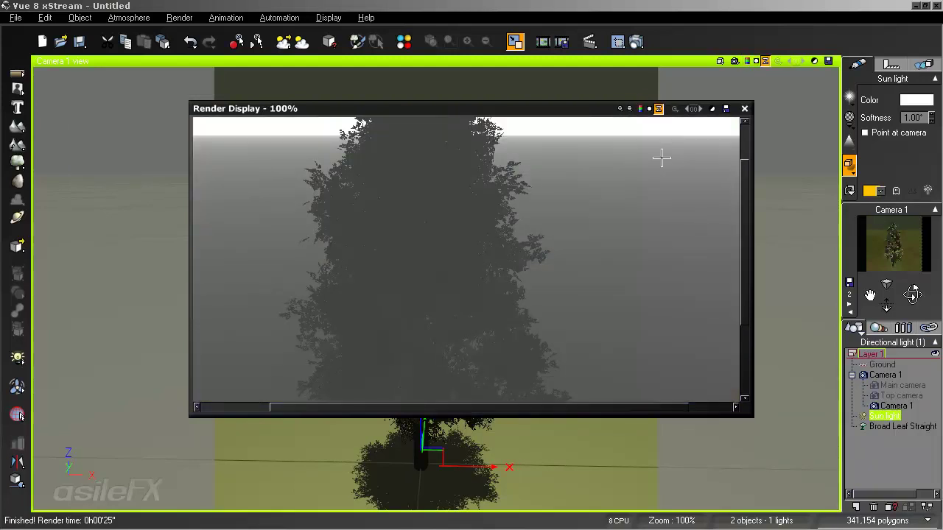
pyautogui.click(649, 108)
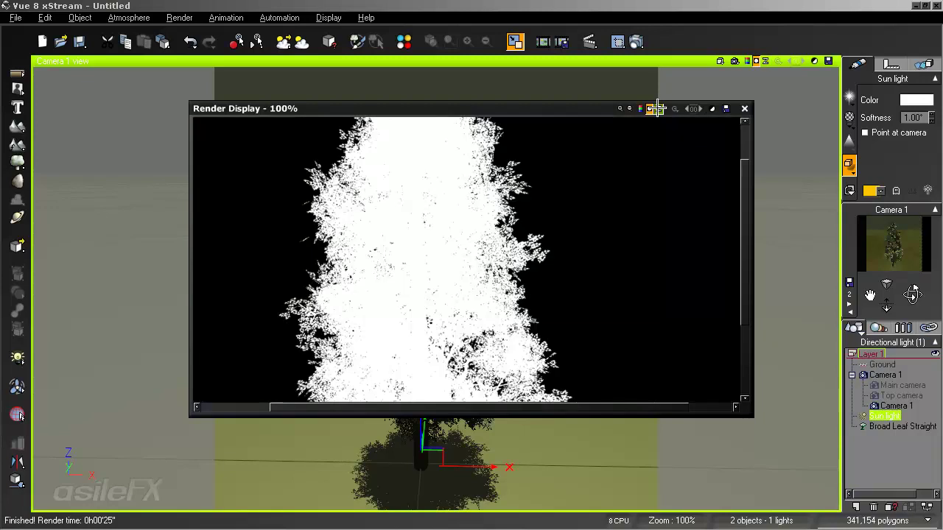
pyautogui.click(649, 108)
pyautogui.moveTo(738, 181)
pyautogui.mouseDown()
pyautogui.moveTo(741, 230)
pyautogui.moveTo(736, 174)
pyautogui.mouseUp()
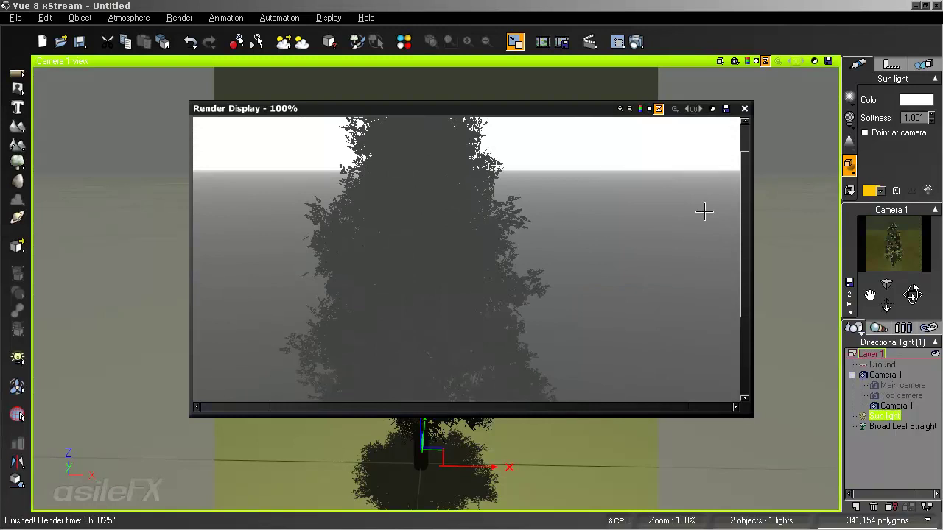
pyautogui.moveTo(740, 183); pyautogui.dragTo(741, 165)
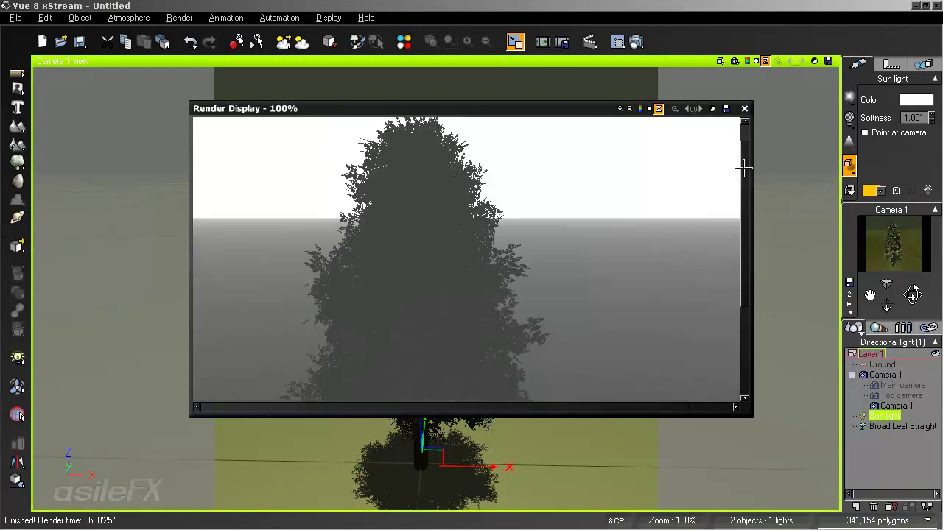
# Save the depth picture as 3_z.exr in OpenEXR format, 32-bit floating point, uncompressed and without alpha, and close the render.
pyautogui.click(726, 109)
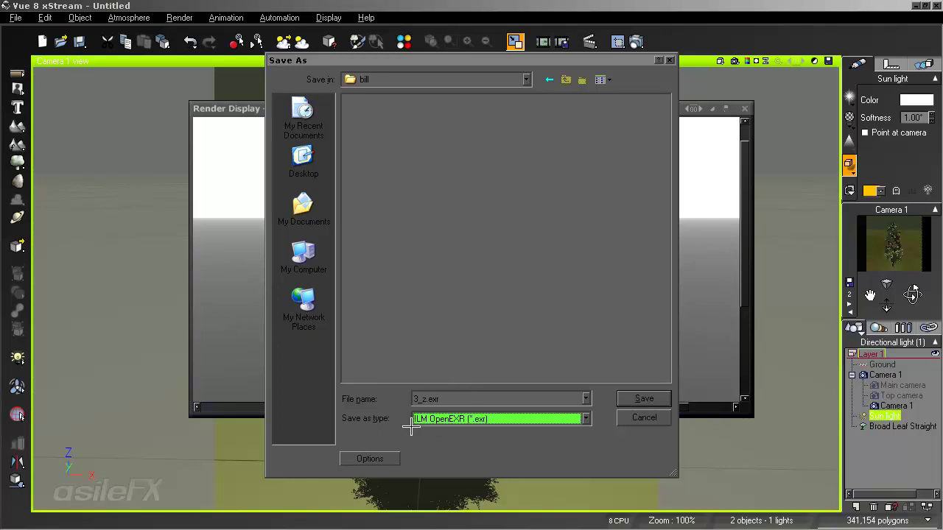
pyautogui.click(390, 459)
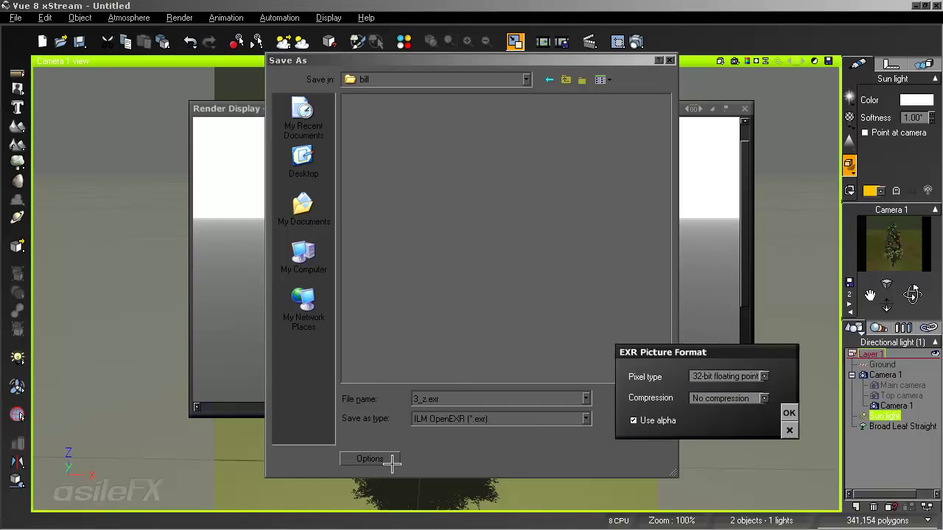
pyautogui.click(652, 421)
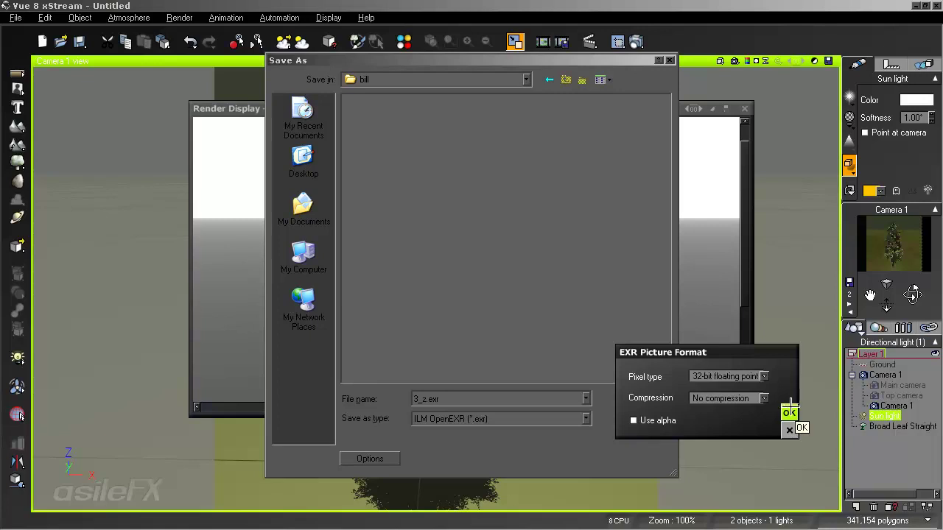
pyautogui.click(790, 411)
pyautogui.click(790, 411)
pyautogui.click(640, 398)
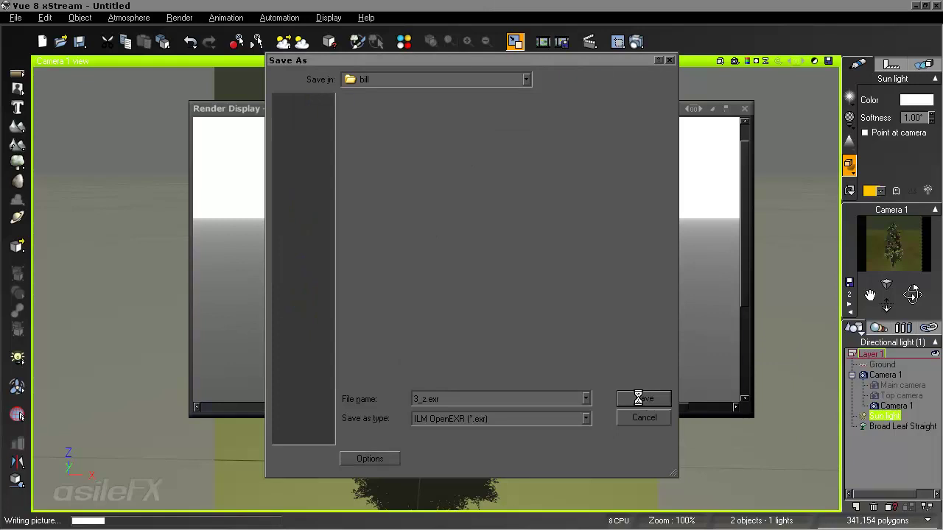
pyautogui.moveTo(744, 158); pyautogui.dragTo(745, 212)
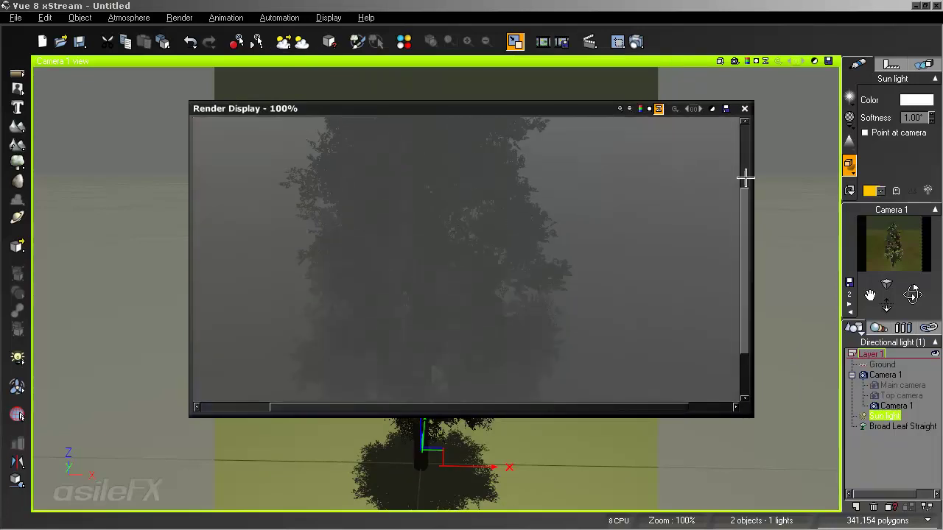
pyautogui.click(743, 108)
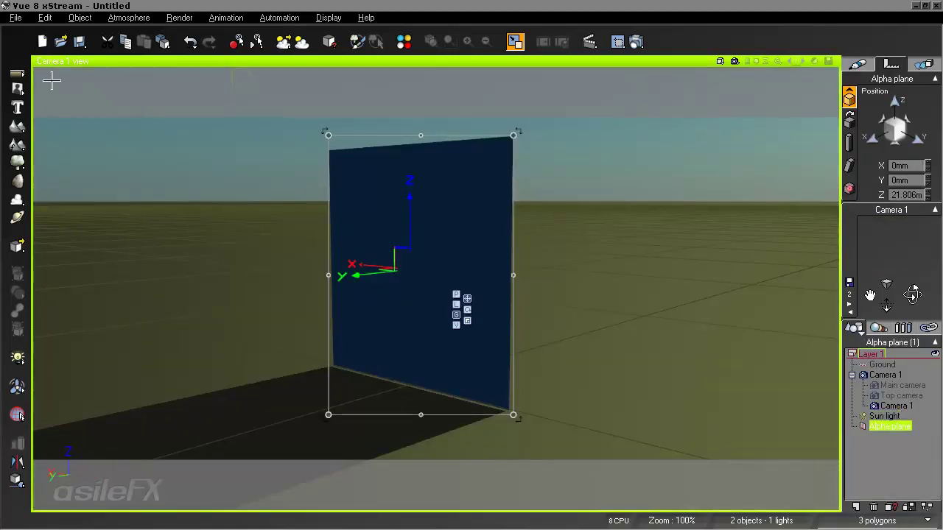
# Turn the alpha plane into a billboard that stays vertical.
pyautogui.rightClick(430, 200)
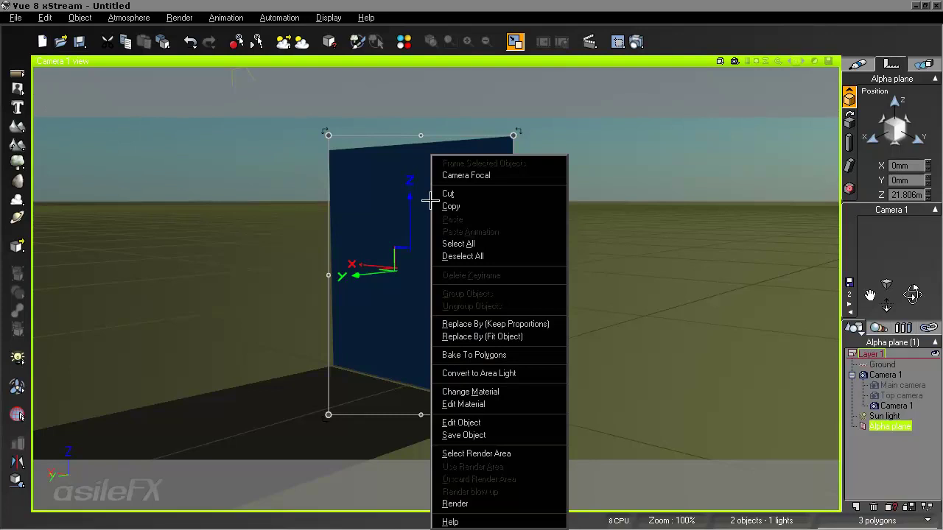
pyautogui.click(402, 173)
pyautogui.rightClick(438, 208)
pyautogui.click(472, 421)
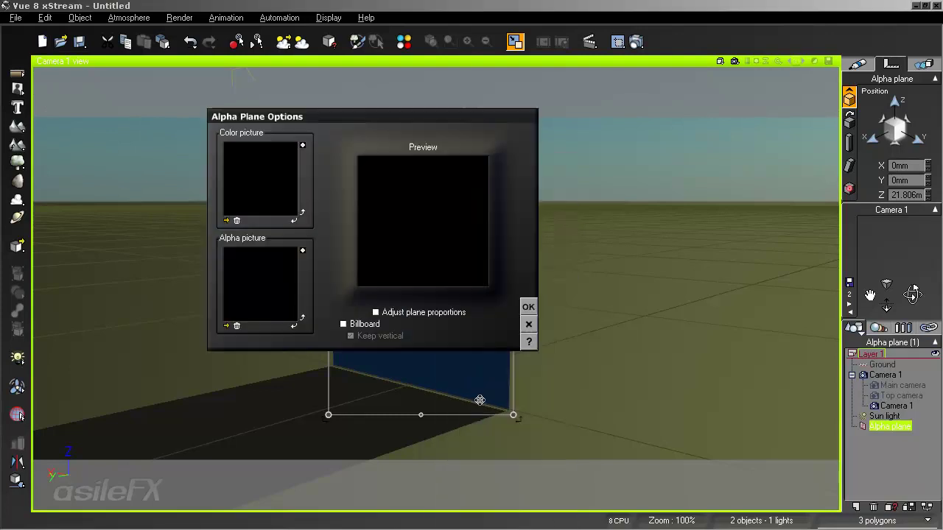
pyautogui.click(368, 324)
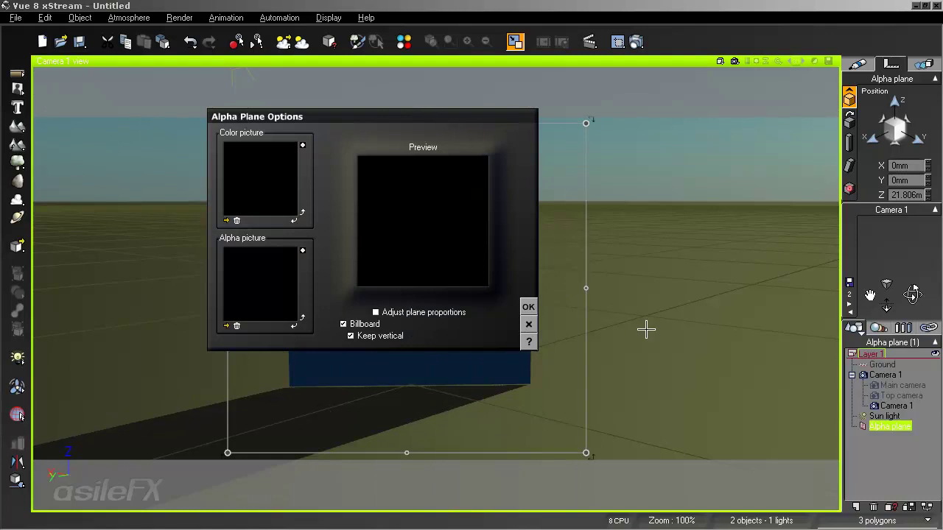
pyautogui.click(529, 306)
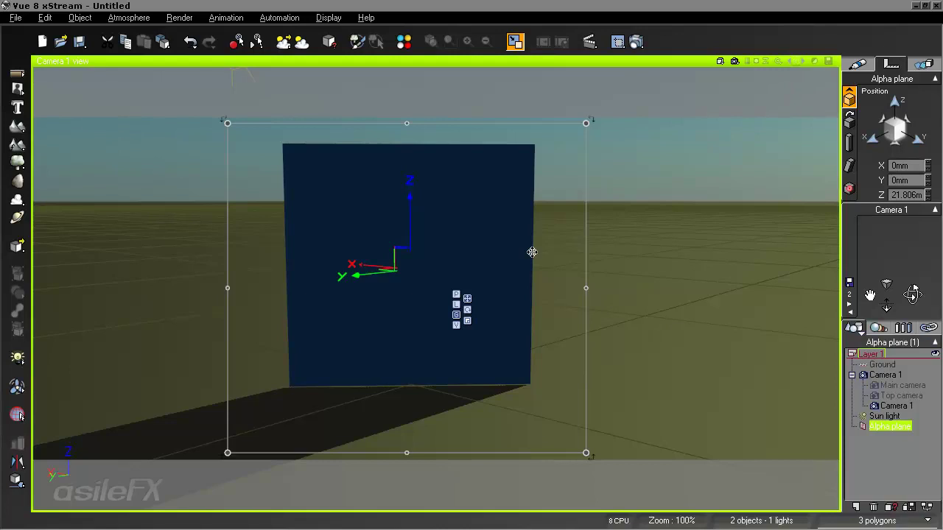
# Raise the alpha plane to about 22.47 m in Z and lower its pivot to the base, about -21.21 m.
pyautogui.moveTo(409, 225); pyautogui.dragTo(410, 217)
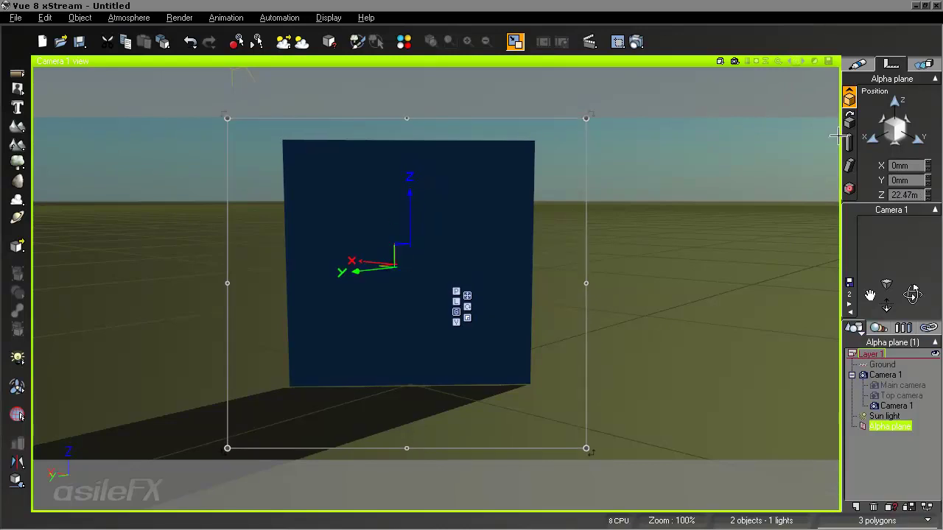
pyautogui.click(849, 188)
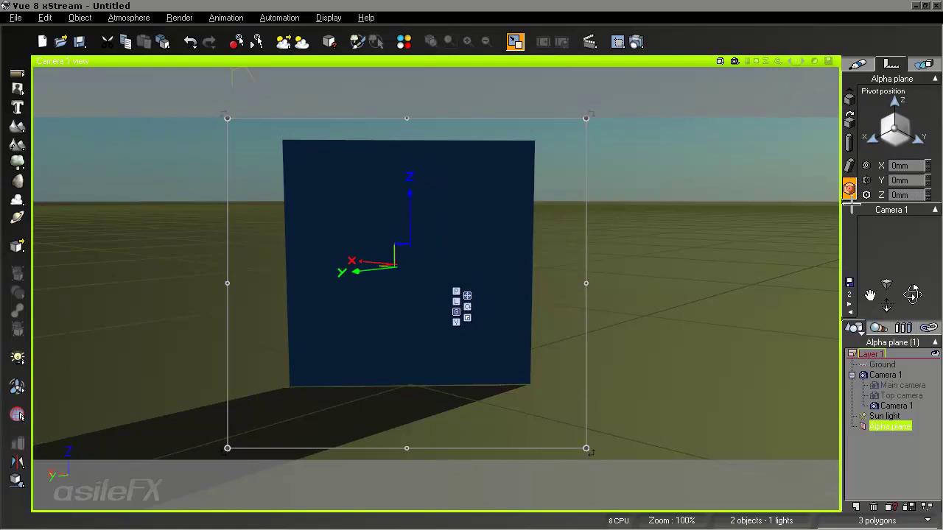
pyautogui.moveTo(896, 107); pyautogui.dragTo(896, 132)
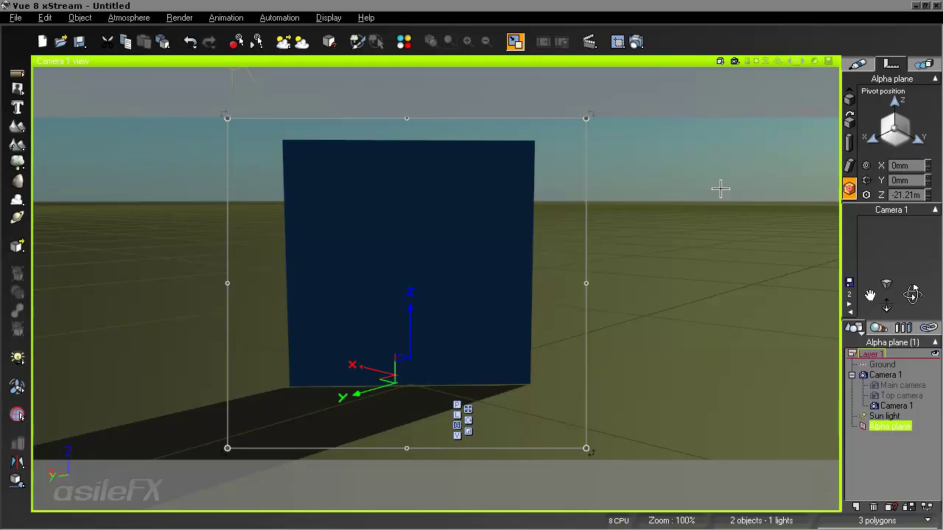
# Open the alpha plane's material in the advanced editor and set its highlight color to white (255, 255, 255).
pyautogui.click(856, 64)
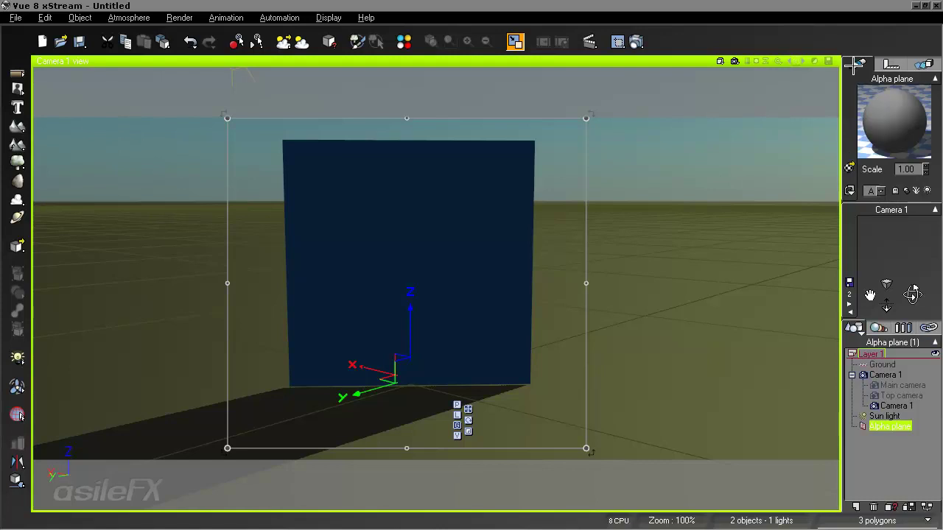
pyautogui.doubleClick(875, 99)
pyautogui.click(541, 263)
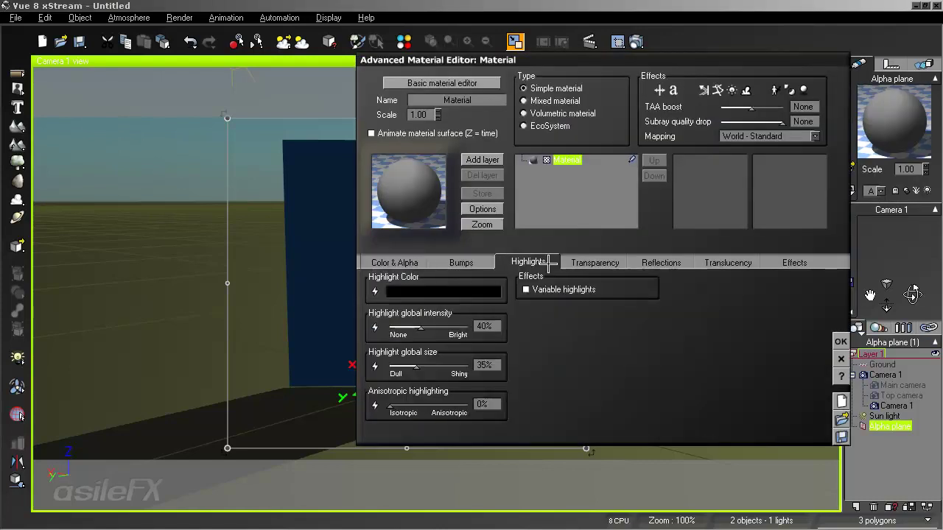
pyautogui.rightClick(457, 293)
pyautogui.click(494, 313)
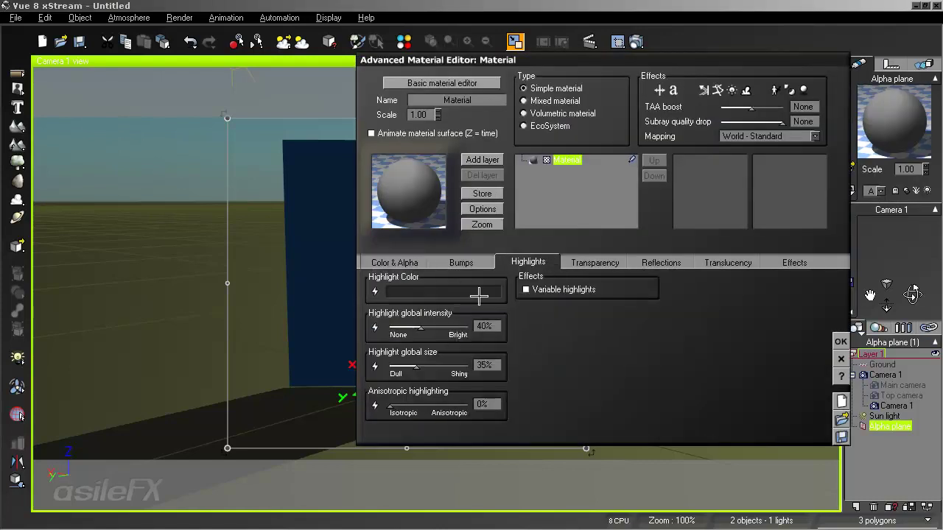
pyautogui.rightClick(476, 295)
pyautogui.click(489, 303)
pyautogui.click(815, 218)
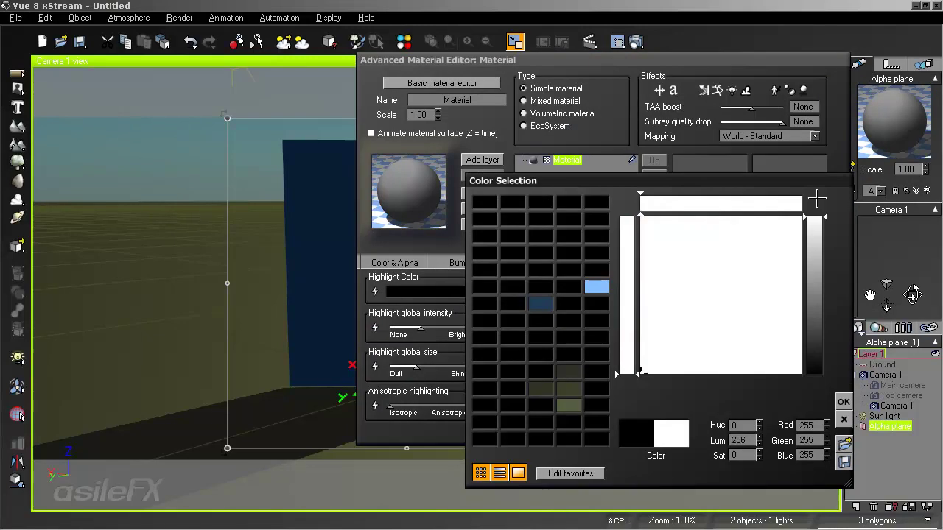
pyautogui.click(843, 401)
# Lower the material's highlight global intensity to 7% and its highlight global size to 4%.
pyautogui.moveTo(420, 327); pyautogui.dragTo(395, 327)
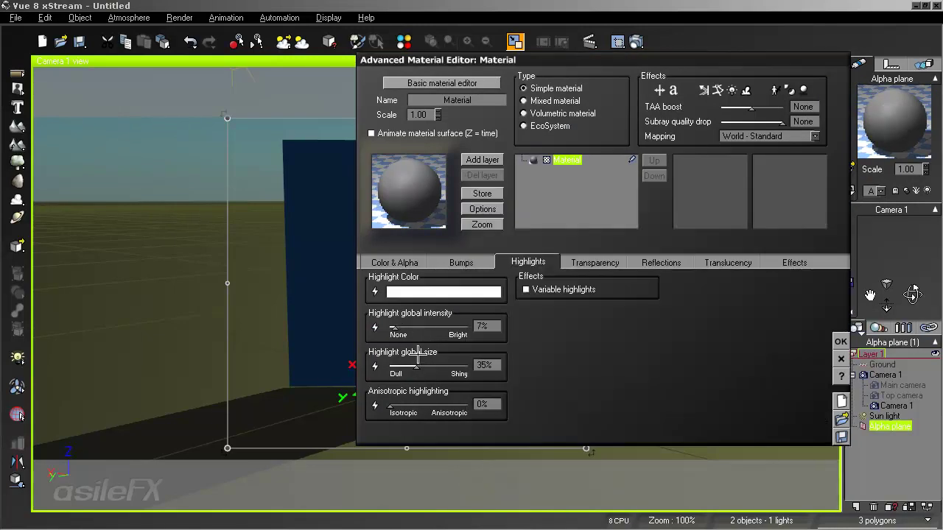
pyautogui.moveTo(416, 366); pyautogui.dragTo(392, 366)
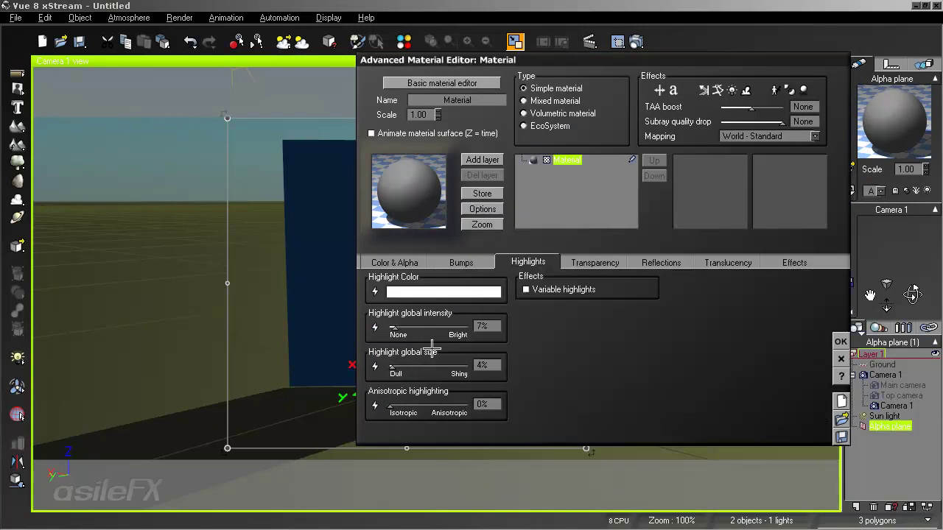
pyautogui.rightClick(892, 112)
pyautogui.click(685, 356)
# Delete the default nodes from the material's color production function and set the material mapping to Object - Parametric.
pyautogui.click(394, 254)
pyautogui.rightClick(414, 350)
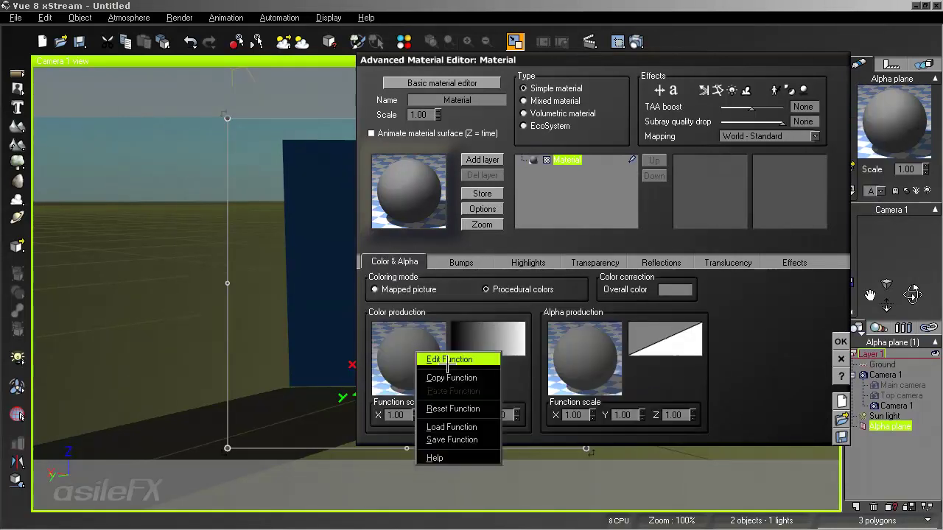
pyautogui.click(450, 360)
pyautogui.moveTo(366, 261); pyautogui.dragTo(201, 164)
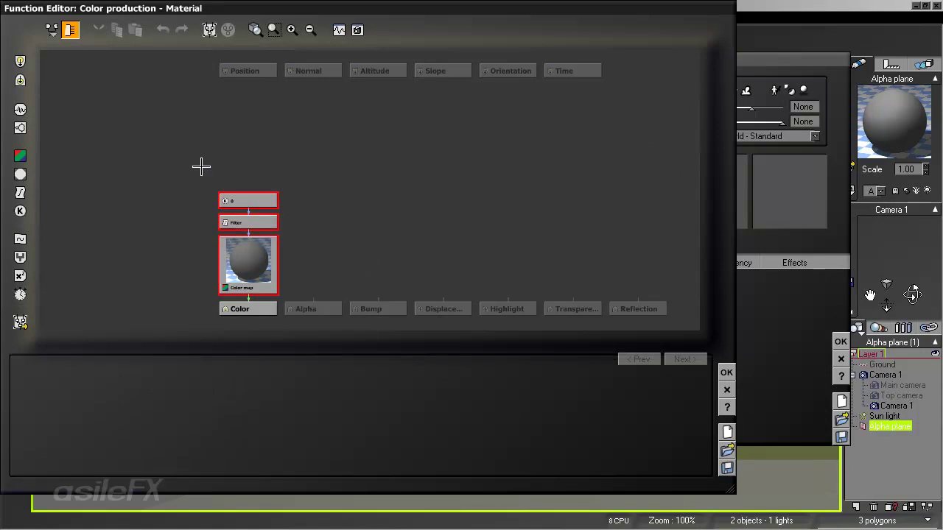
pyautogui.press('Delete')
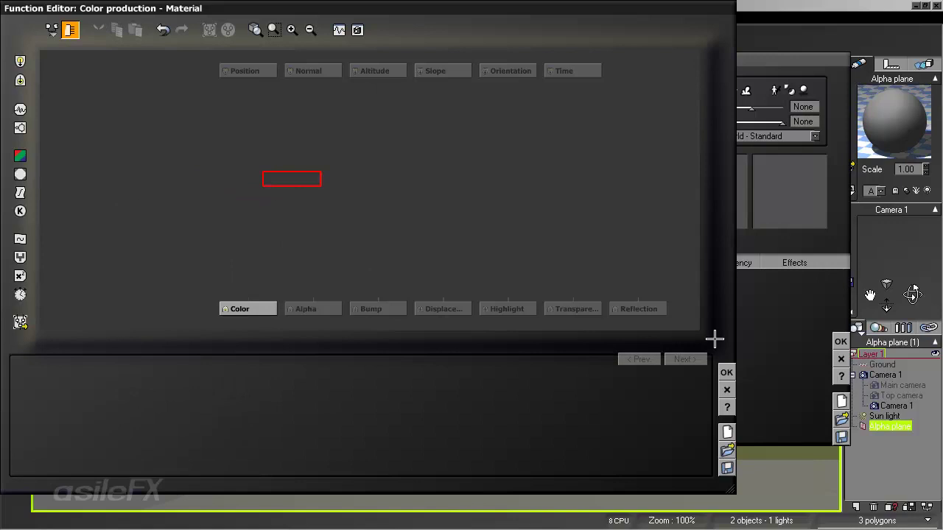
pyautogui.click(726, 372)
pyautogui.click(731, 136)
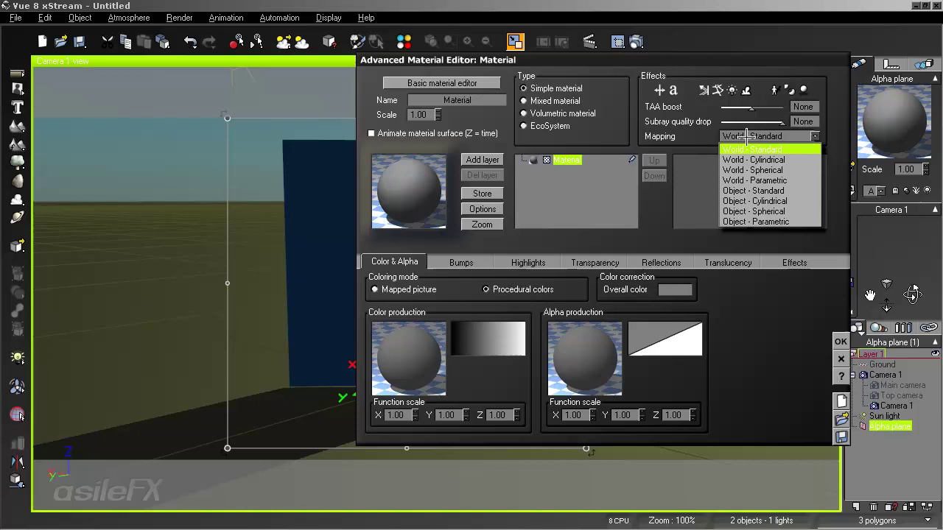
pyautogui.click(764, 221)
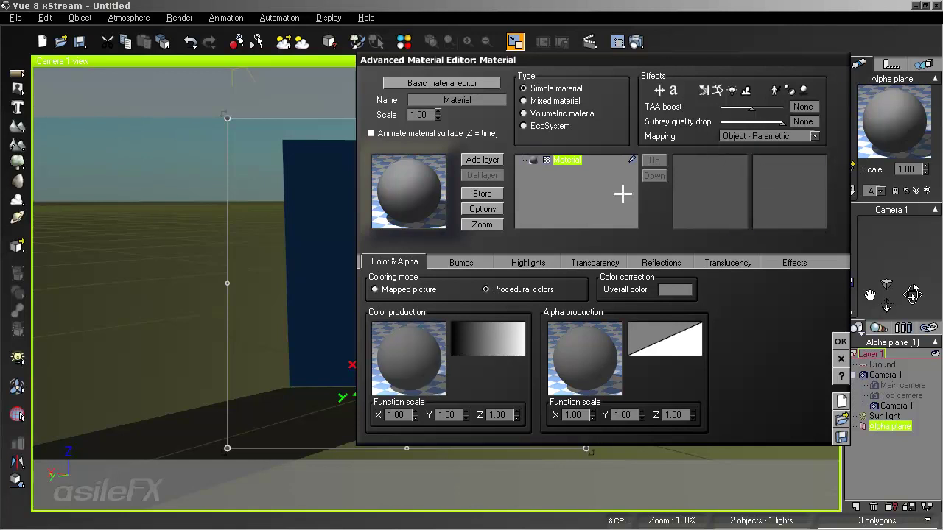
# Add a Position Options input node to the color production function and place it near the upper part of the graph.
pyautogui.rightClick(388, 347)
pyautogui.click(436, 357)
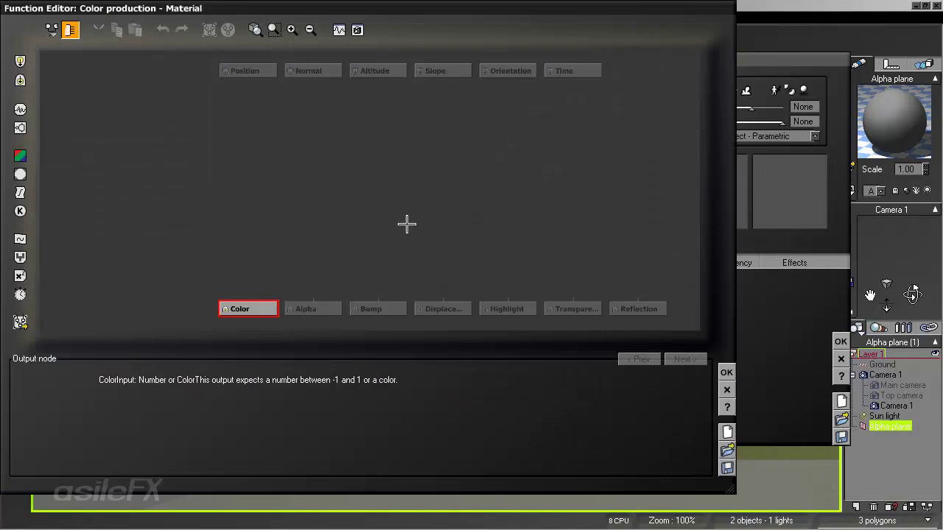
pyautogui.click(372, 168)
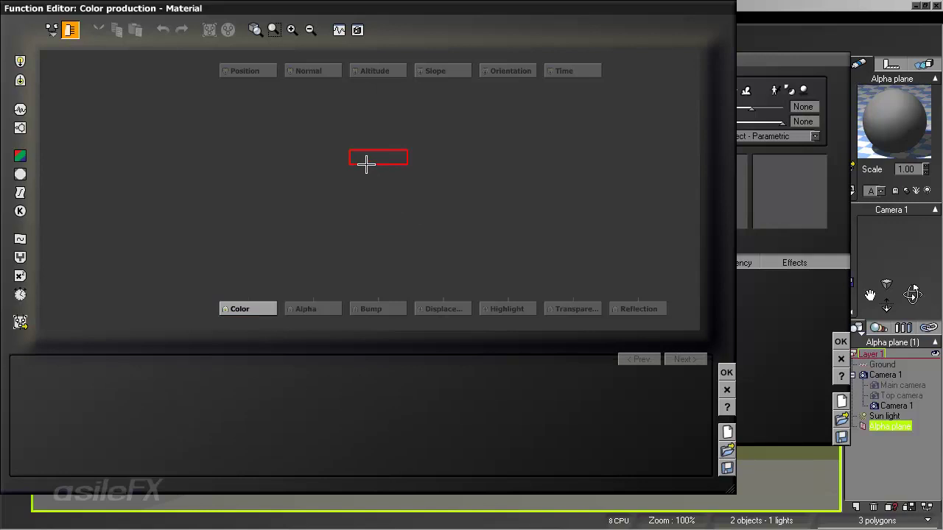
pyautogui.rightClick(367, 166)
pyautogui.moveTo(406, 173)
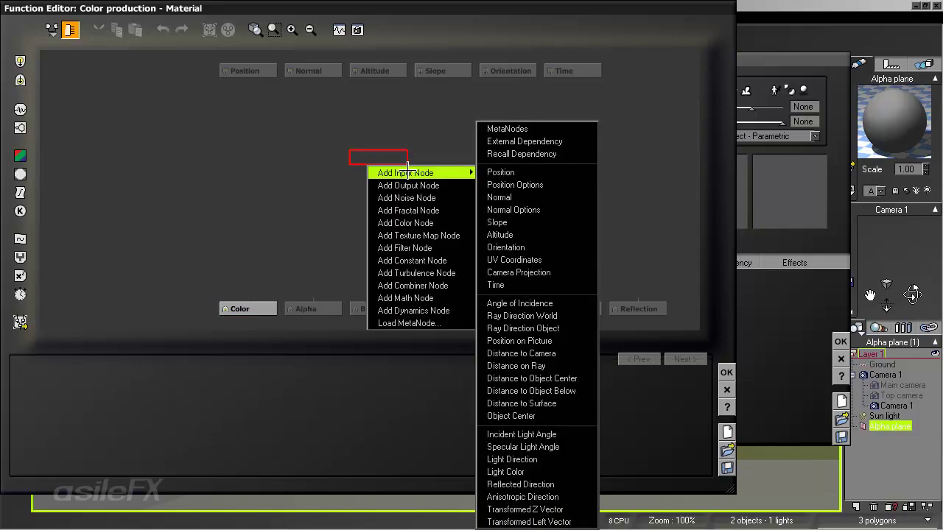
pyautogui.click(545, 184)
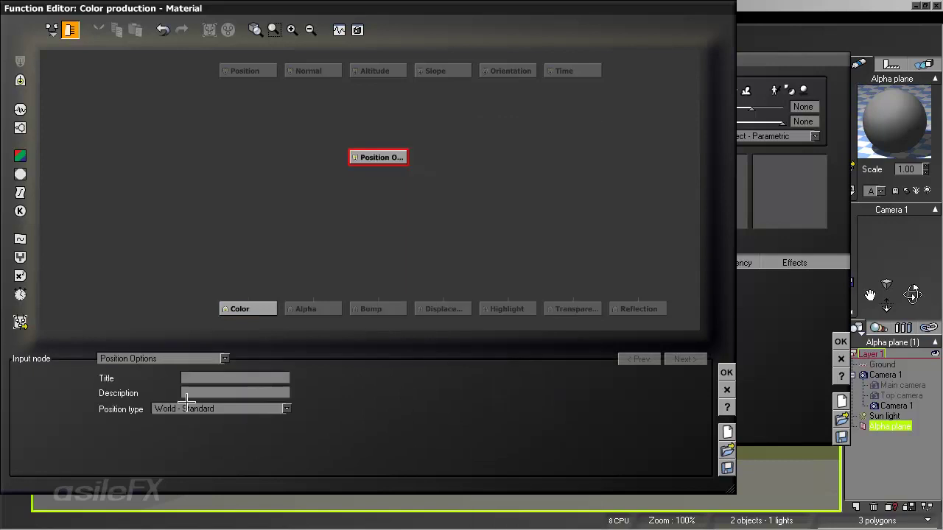
pyautogui.moveTo(380, 158); pyautogui.dragTo(315, 137)
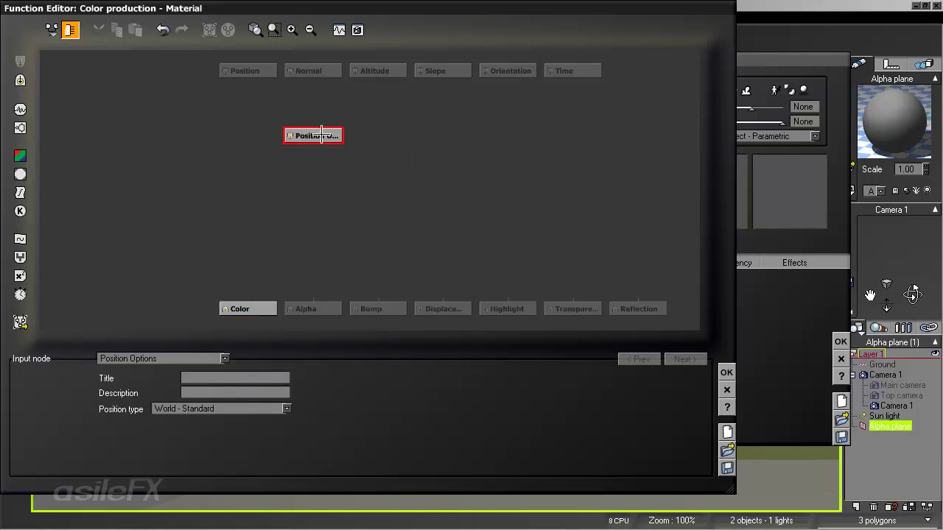
# Add a Color-Brightness Variation node and connect it to the Color output directly below it.
pyautogui.click(288, 178)
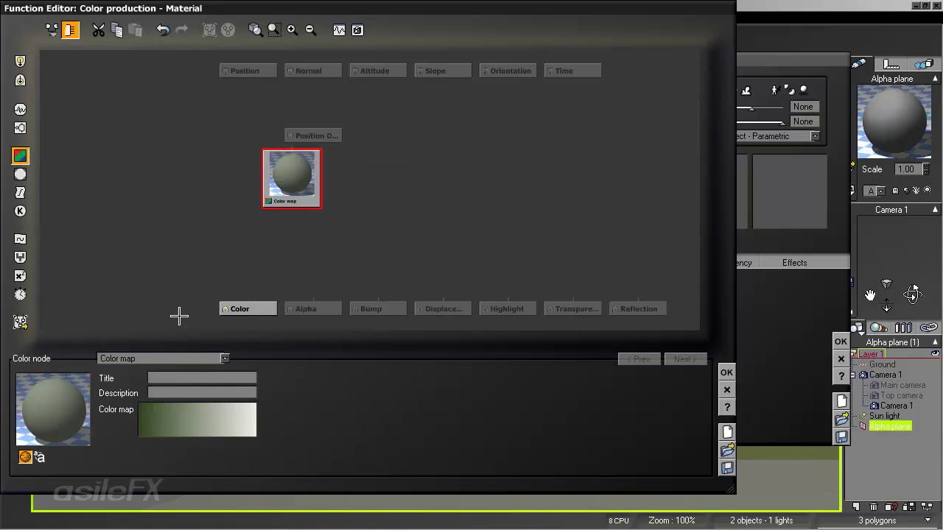
pyautogui.click(164, 359)
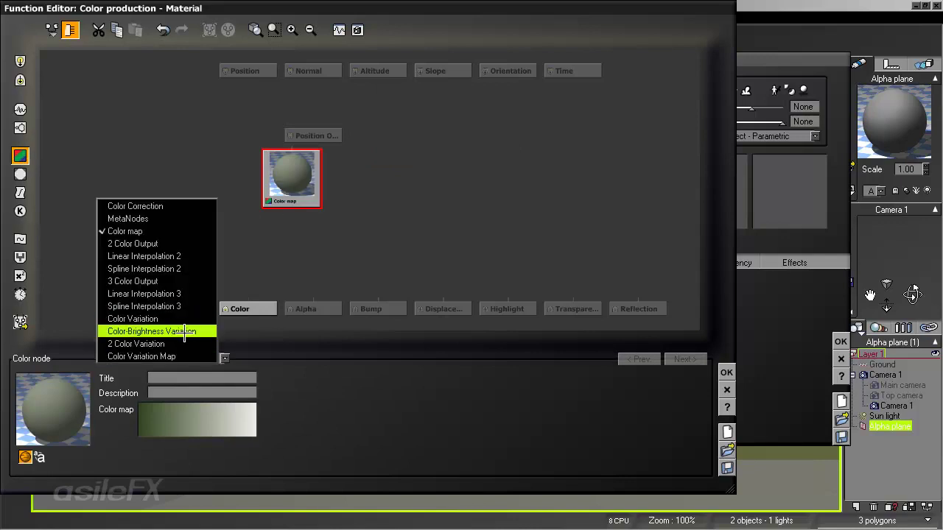
pyautogui.click(151, 331)
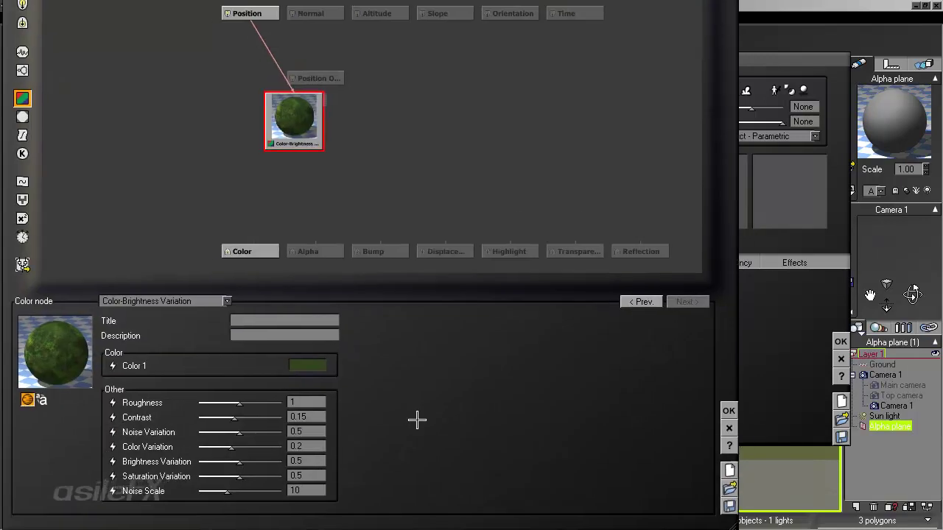
pyautogui.moveTo(290, 111); pyautogui.dragTo(241, 148)
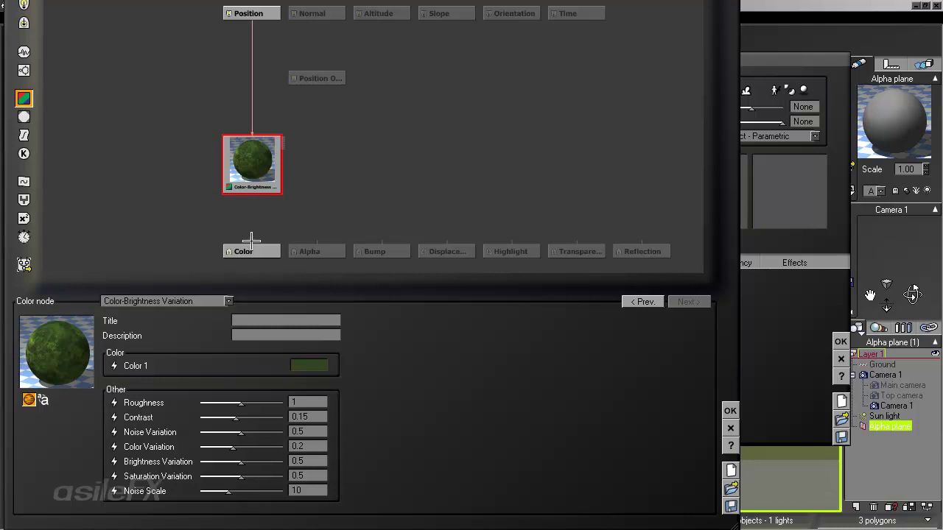
pyautogui.moveTo(252, 247); pyautogui.dragTo(252, 189)
pyautogui.moveTo(256, 150); pyautogui.dragTo(255, 171)
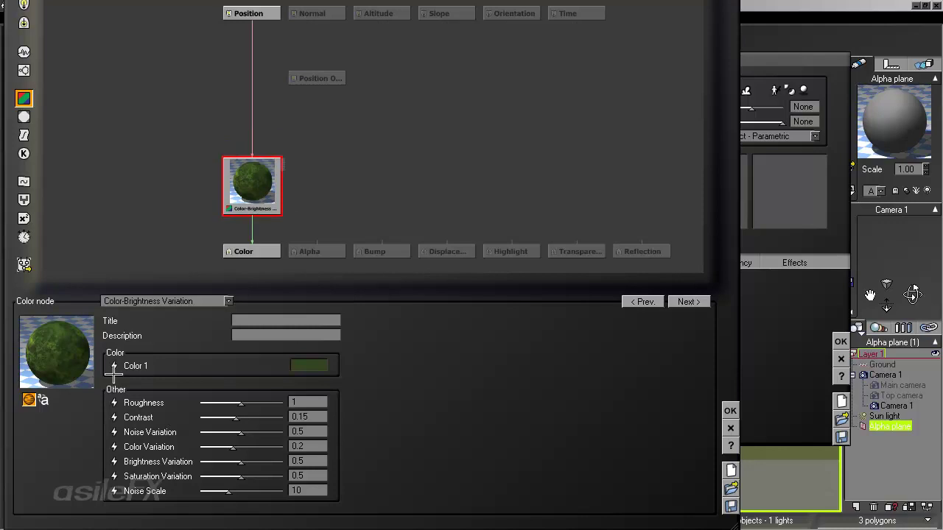
pyautogui.click(114, 365)
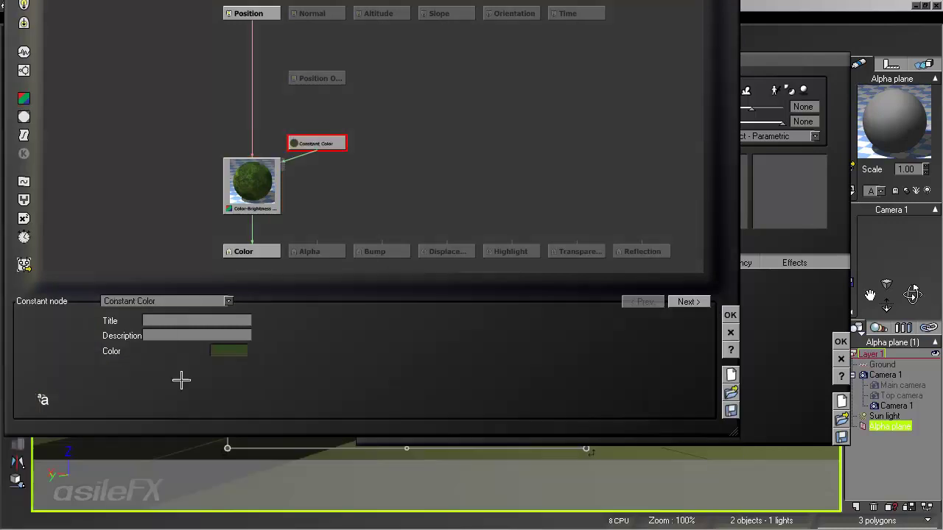
pyautogui.click(24, 117)
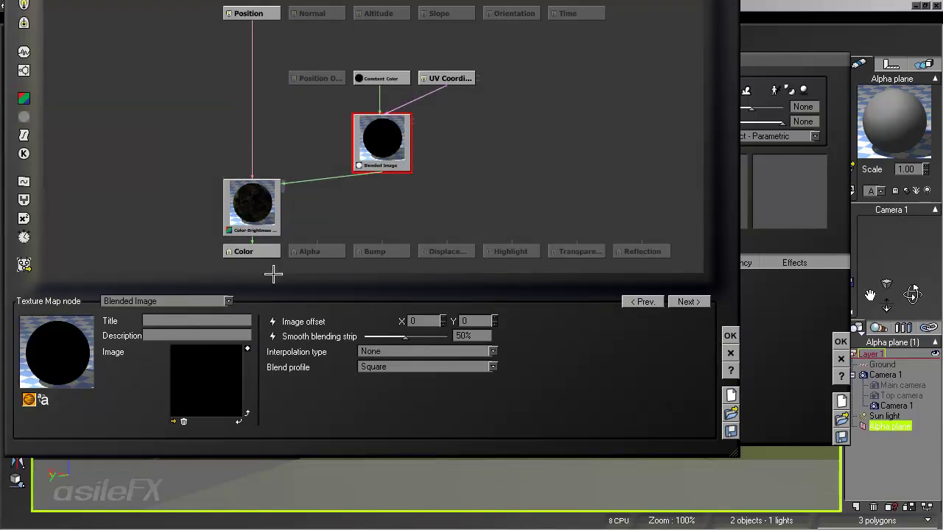
pyautogui.click(405, 107)
pyautogui.moveTo(508, 163); pyautogui.dragTo(385, 64)
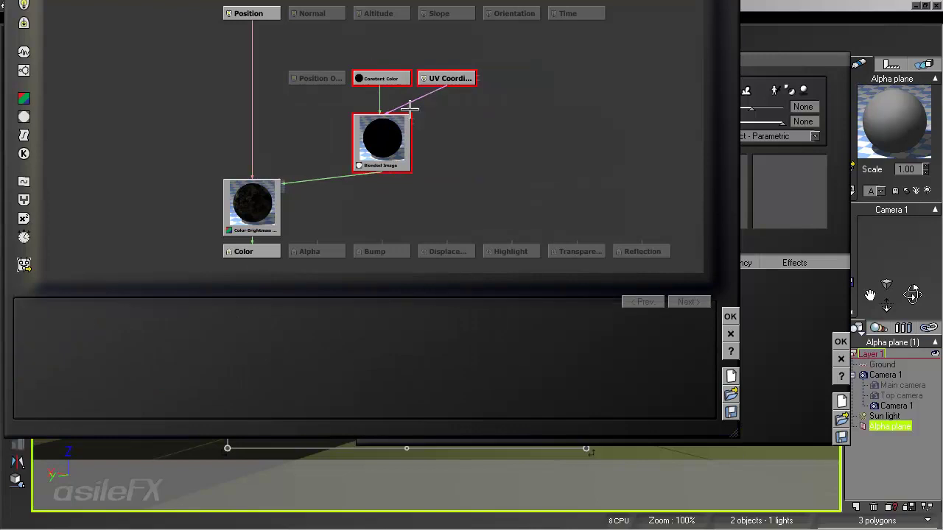
pyautogui.press('Delete')
# Feed Color 1 of the Color-Brightness Variation node from a texture map node and tidy the node layout around it.
pyautogui.click(251, 199)
pyautogui.click(120, 361)
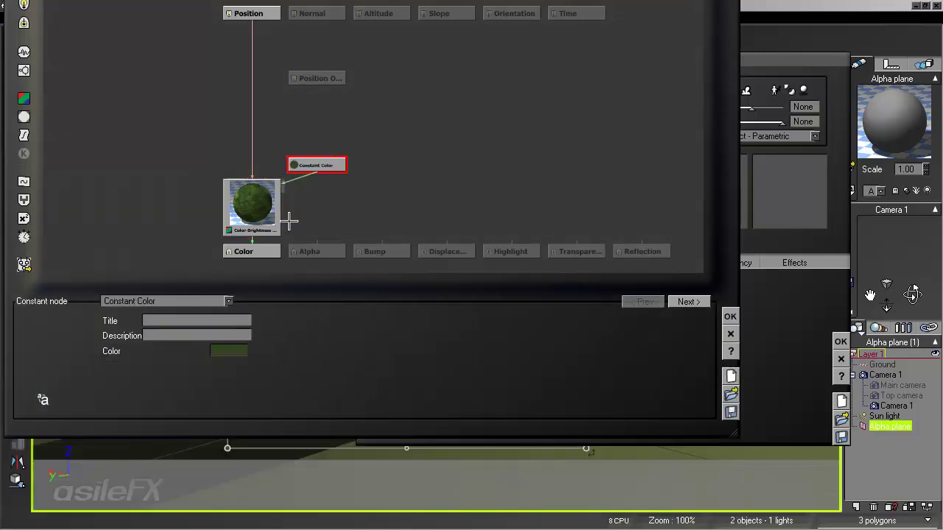
pyautogui.moveTo(324, 160); pyautogui.dragTo(377, 131)
pyautogui.click(25, 116)
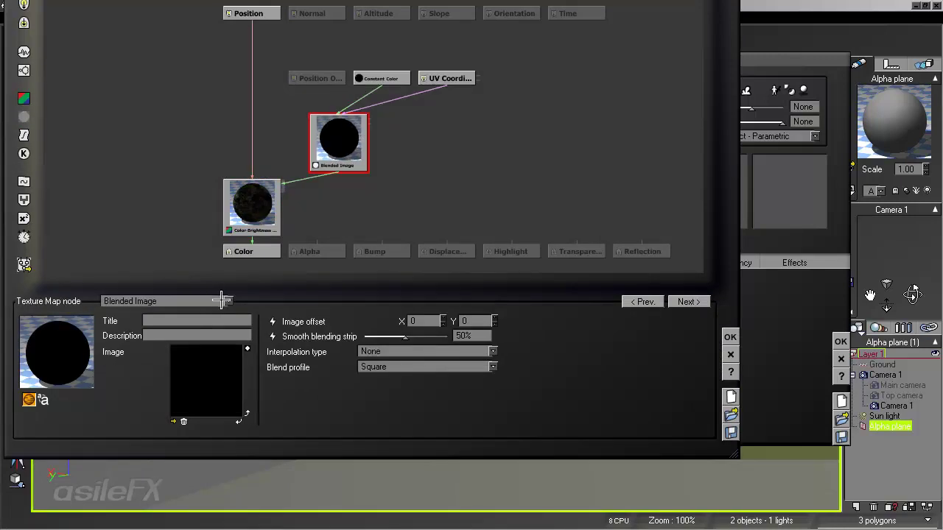
pyautogui.moveTo(383, 79); pyautogui.dragTo(304, 56)
pyautogui.click(338, 145)
# Change the texture map node's type from Blended Image to Projected Texture Map.
pyautogui.click(162, 300)
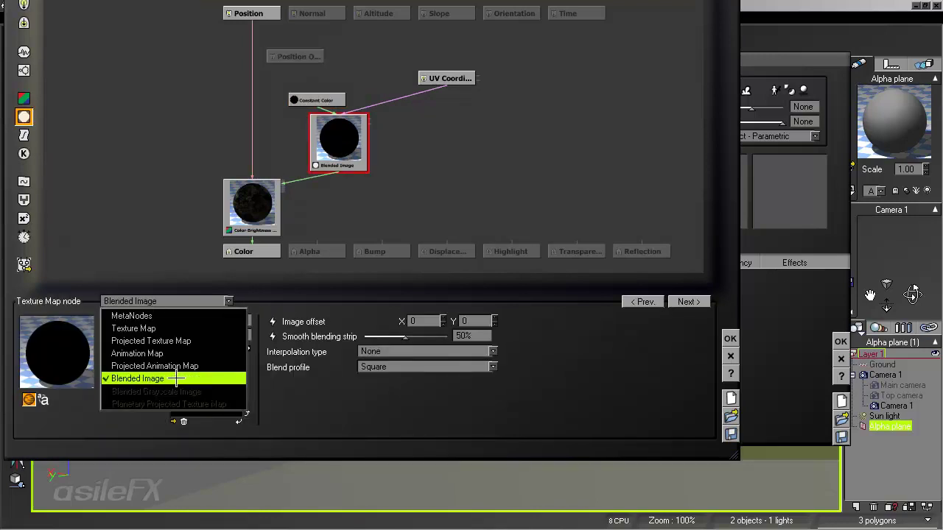
pyautogui.click(466, 180)
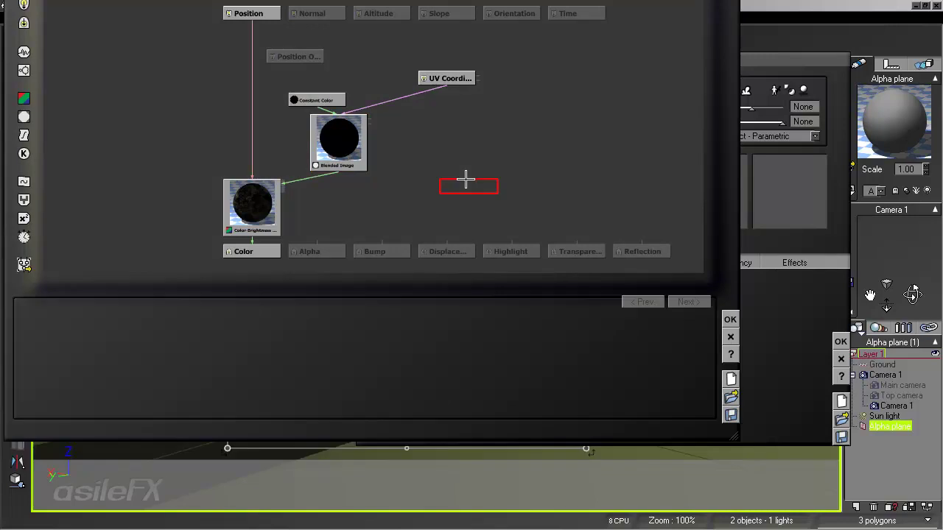
pyautogui.hotkey('ctrl', 'z')
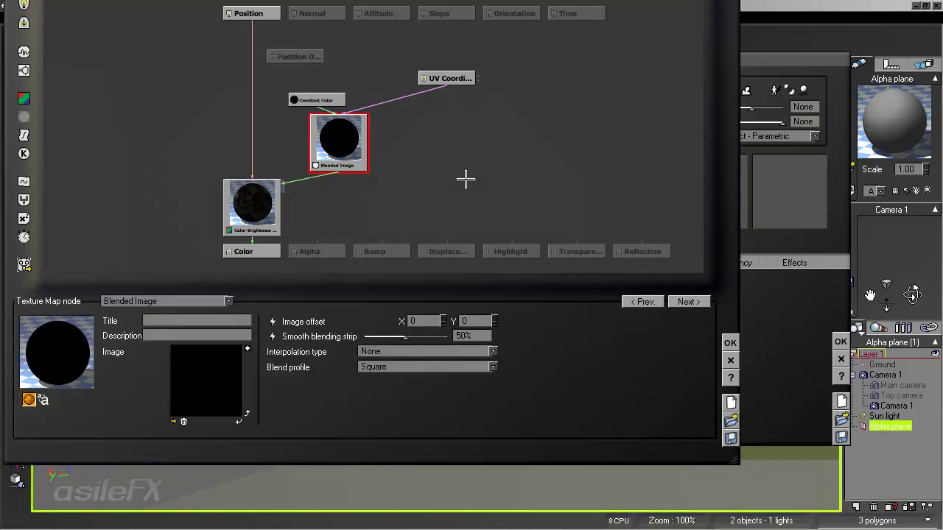
pyautogui.click(173, 301)
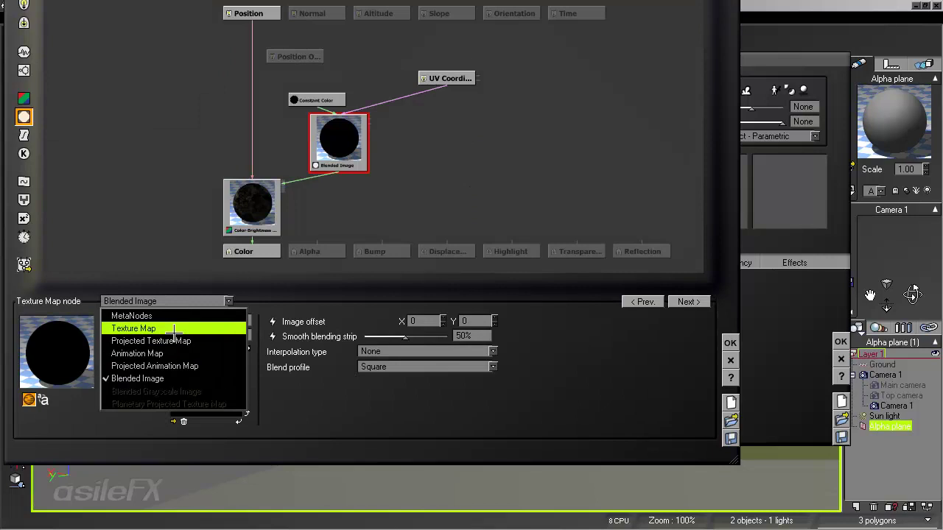
pyautogui.click(187, 341)
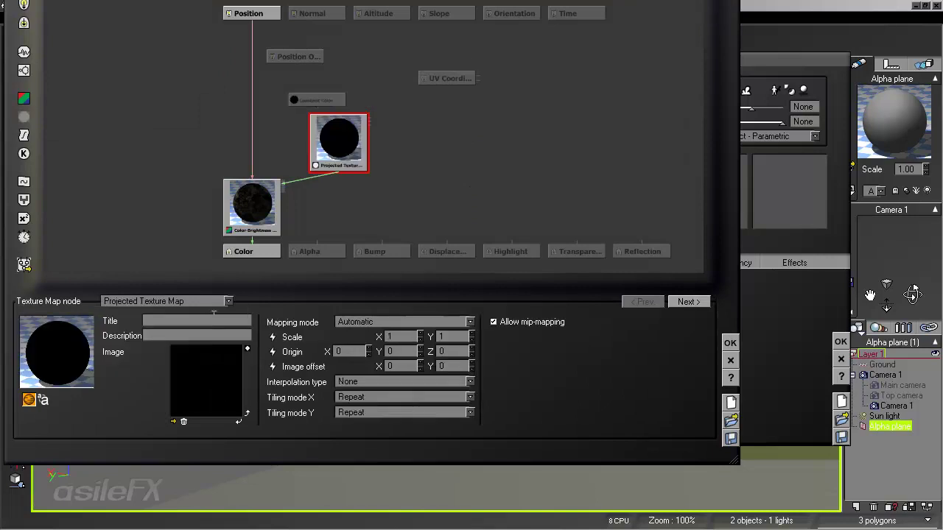
# Delete the disconnected UV Coordinates and Constant Color nodes, and load the rendered tree picture into the Projected Texture Map node.
pyautogui.click(419, 78)
pyautogui.press('Delete')
pyautogui.click(347, 134)
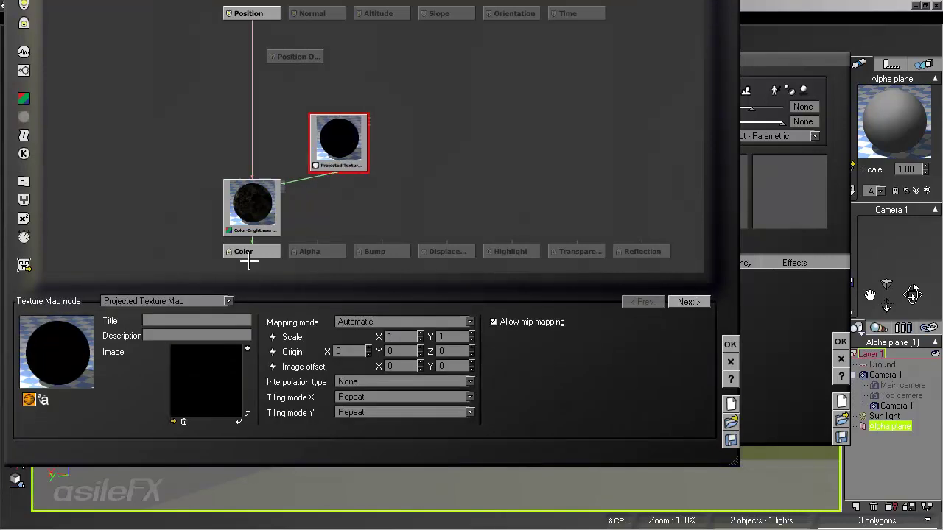
pyautogui.click(175, 422)
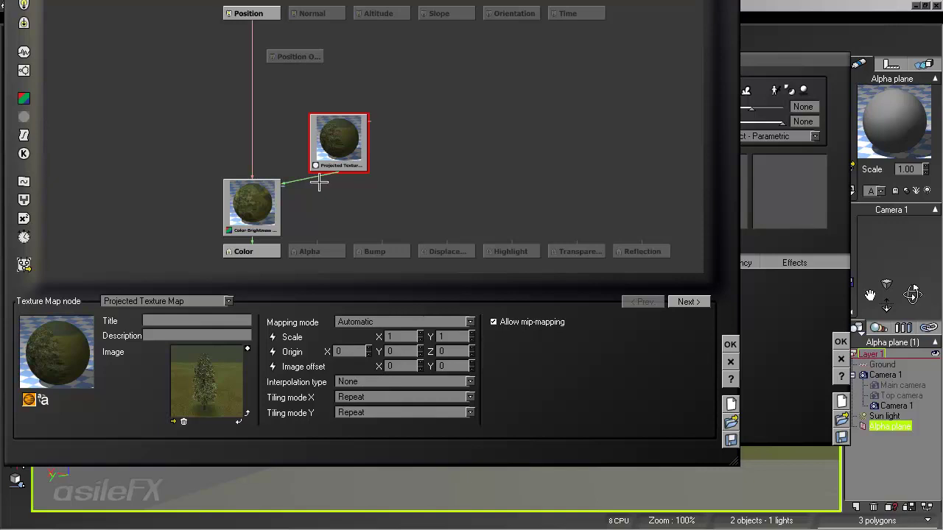
# Set the Color-Brightness Variation node to roughness about 0.90, noise variation 0.52, color 0.23, brightness 0.40, saturation 0.29 and noise scale 7.1.
pyautogui.click(248, 199)
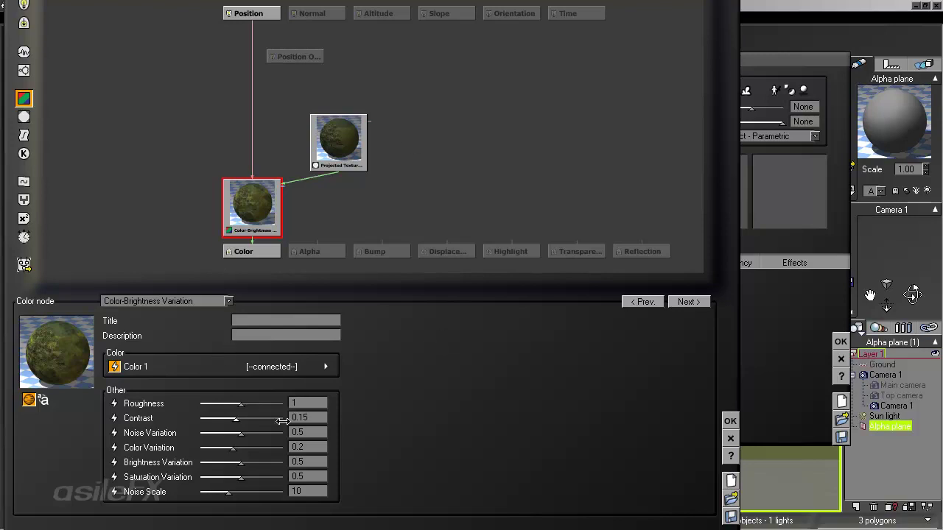
pyautogui.moveTo(263, 409); pyautogui.dragTo(243, 402)
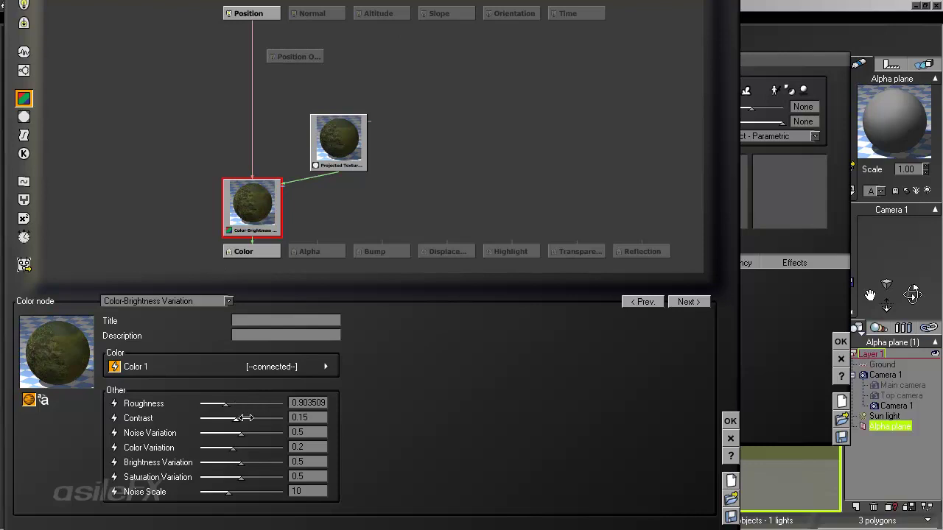
pyautogui.moveTo(245, 437); pyautogui.dragTo(250, 434)
pyautogui.moveTo(234, 494); pyautogui.dragTo(251, 447)
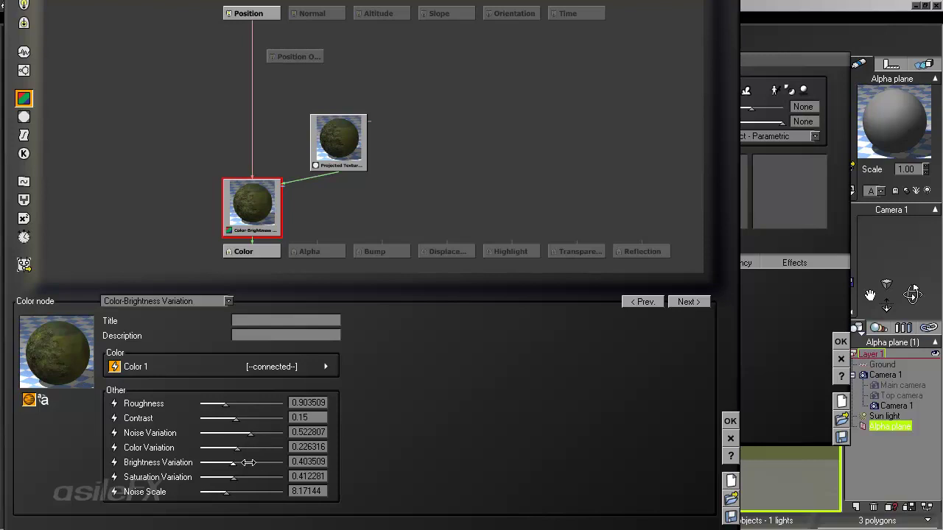
pyautogui.moveTo(242, 477)
pyautogui.mouseDown()
pyautogui.moveTo(271, 498)
pyautogui.moveTo(235, 491)
pyautogui.mouseUp()
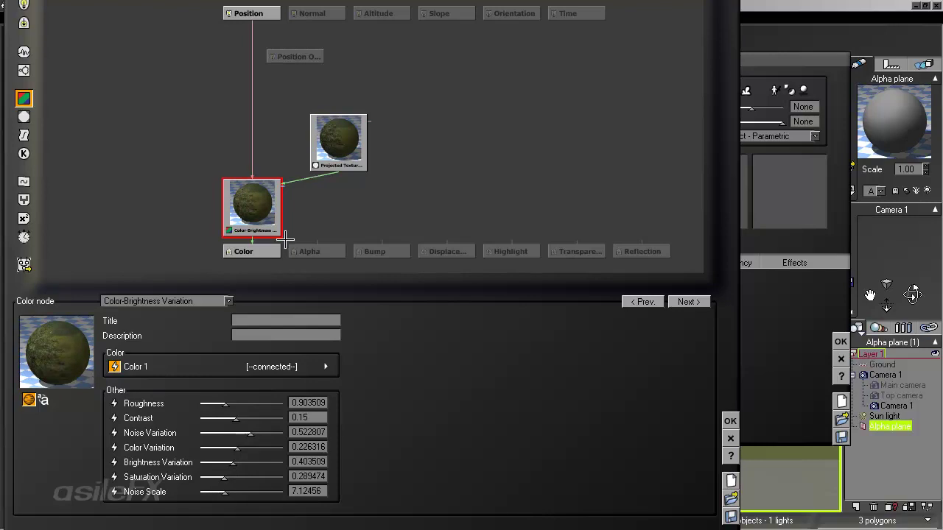
# Feed the Color-Brightness Variation node from the Position Options node instead of Position, and move the variation node away from the Color output.
pyautogui.moveTo(450, 176); pyautogui.dragTo(422, 193, button='right')
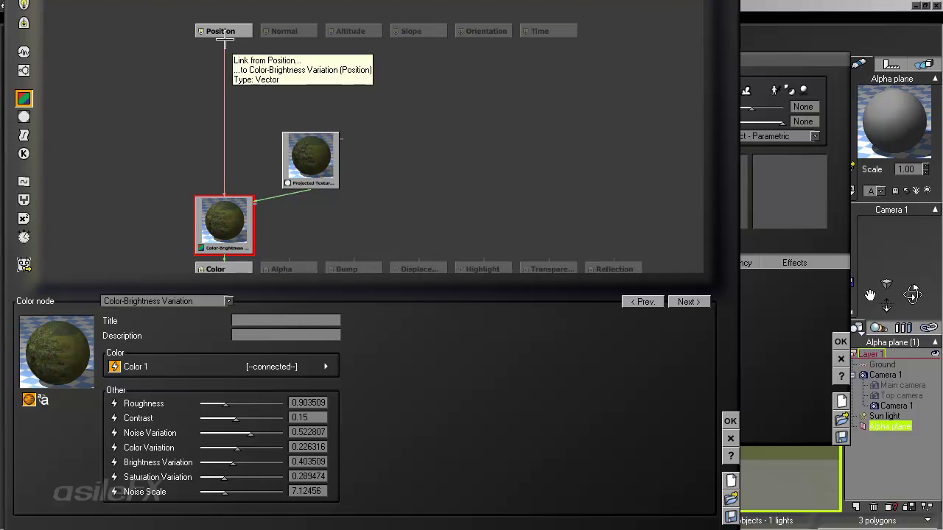
pyautogui.moveTo(224, 39); pyautogui.dragTo(244, 89)
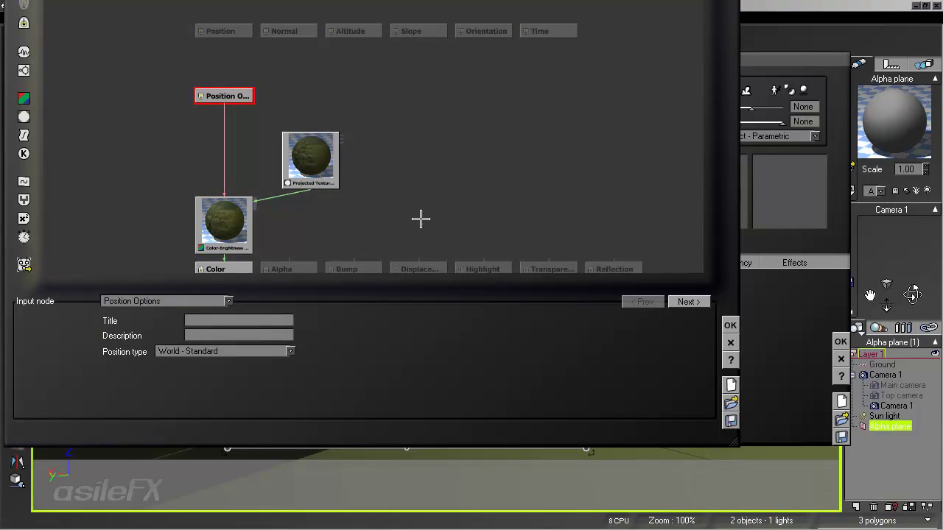
pyautogui.moveTo(236, 212); pyautogui.dragTo(208, 142)
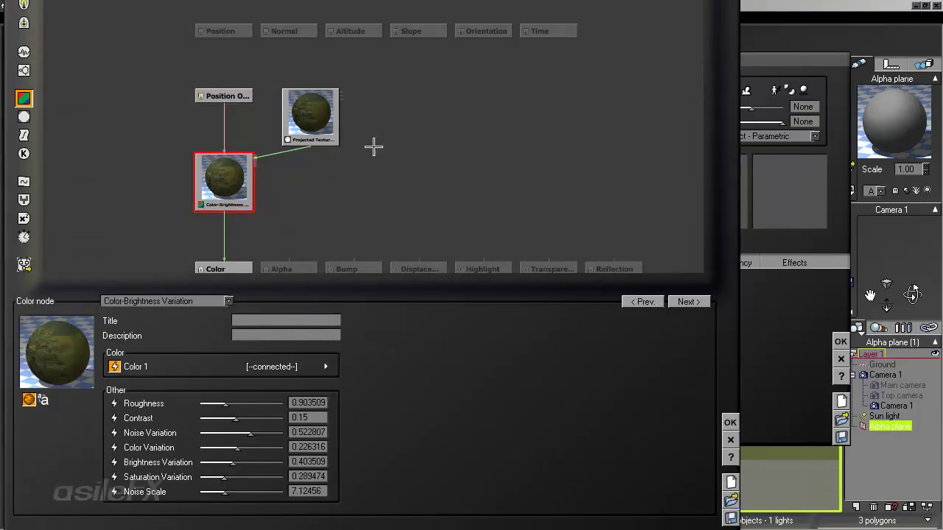
# Set both Tiling mode X and Tiling mode Y of the Projected Texture Map node to None.
pyautogui.click(311, 129)
pyautogui.click(343, 397)
pyautogui.click(379, 428)
pyautogui.click(379, 412)
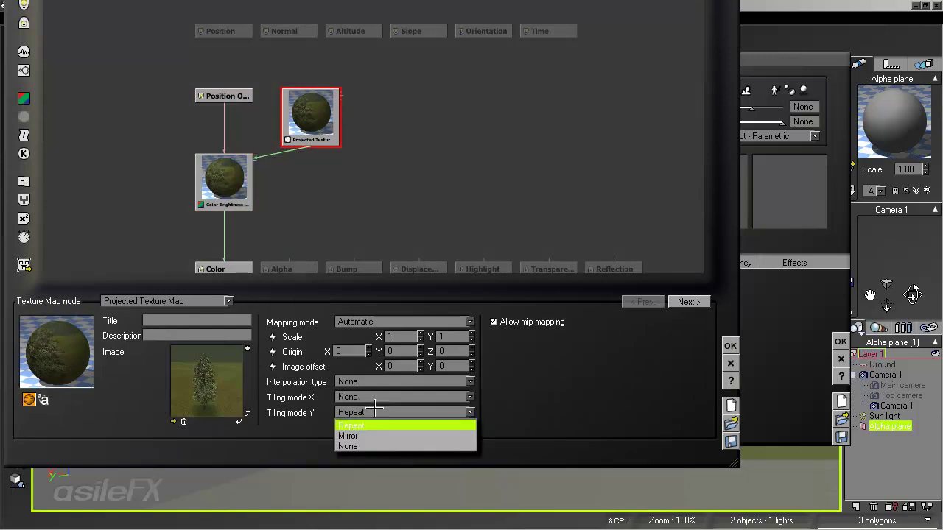
pyautogui.click(379, 445)
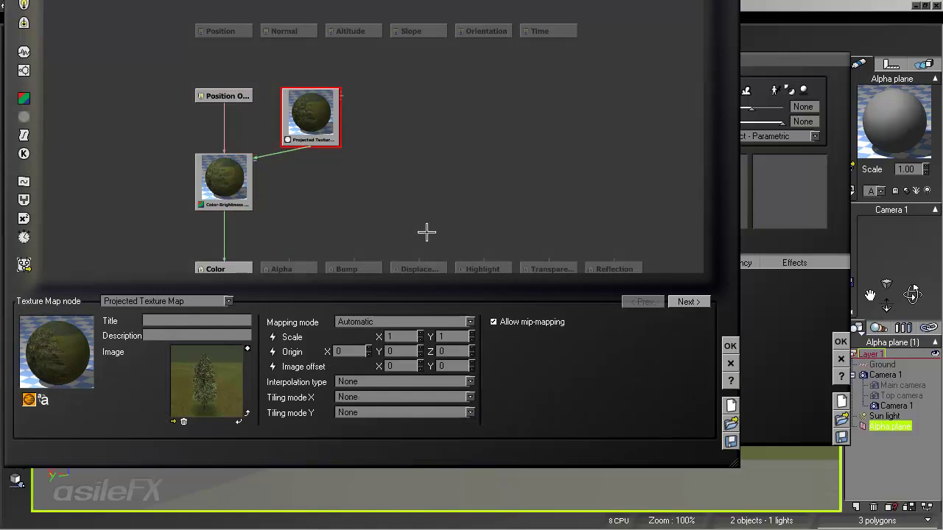
# Add a second Projected Texture Map node in the empty graph area and load the black-and-white tree mask into it.
pyautogui.moveTo(456, 185); pyautogui.dragTo(377, 174)
pyautogui.click(421, 104)
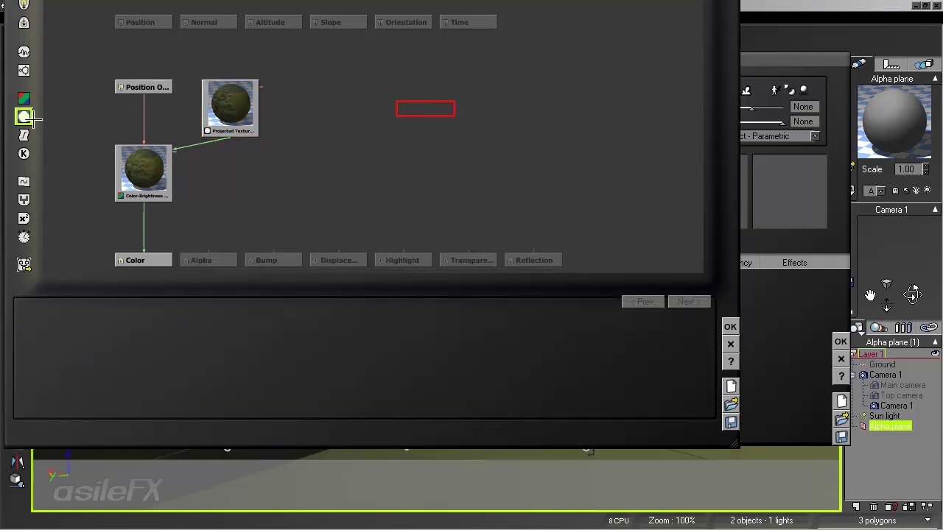
pyautogui.click(425, 108)
pyautogui.moveTo(446, 112); pyautogui.dragTo(345, 156)
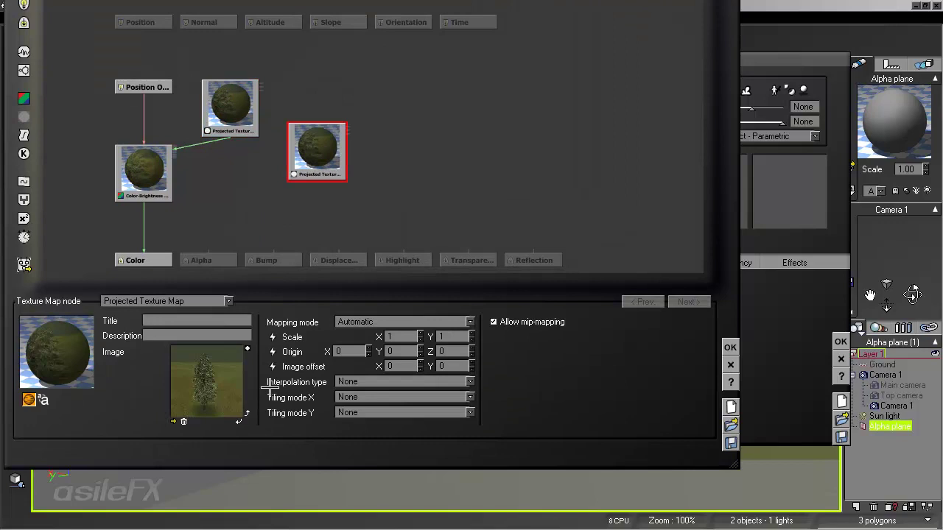
pyautogui.click(174, 422)
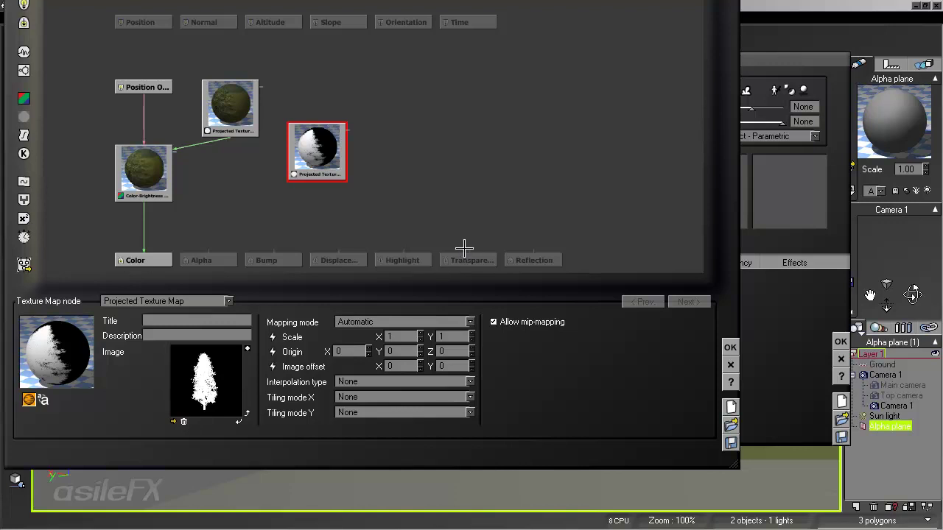
# Connect the mask node's grayscale output to the Transparency output, align it directly above, and invert the mask picture before accepting the function.
pyautogui.moveTo(464, 248); pyautogui.dragTo(316, 181)
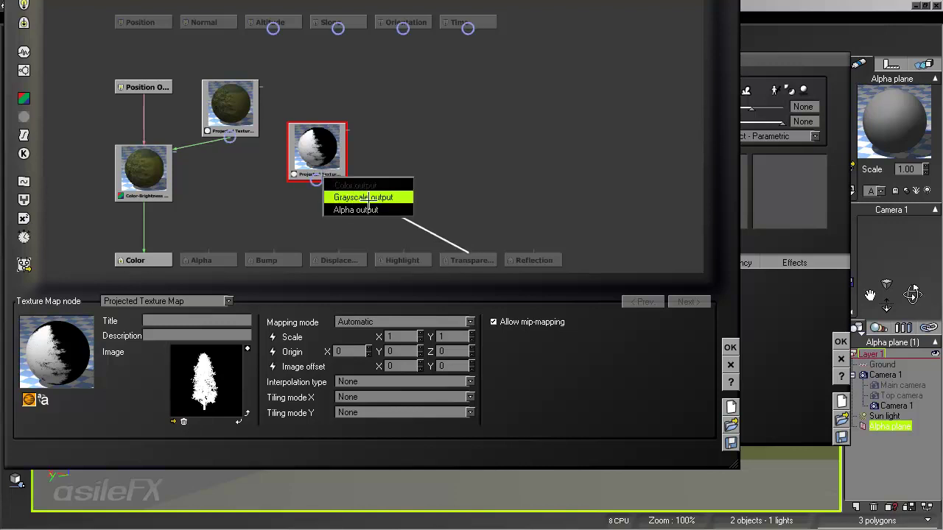
pyautogui.click(368, 198)
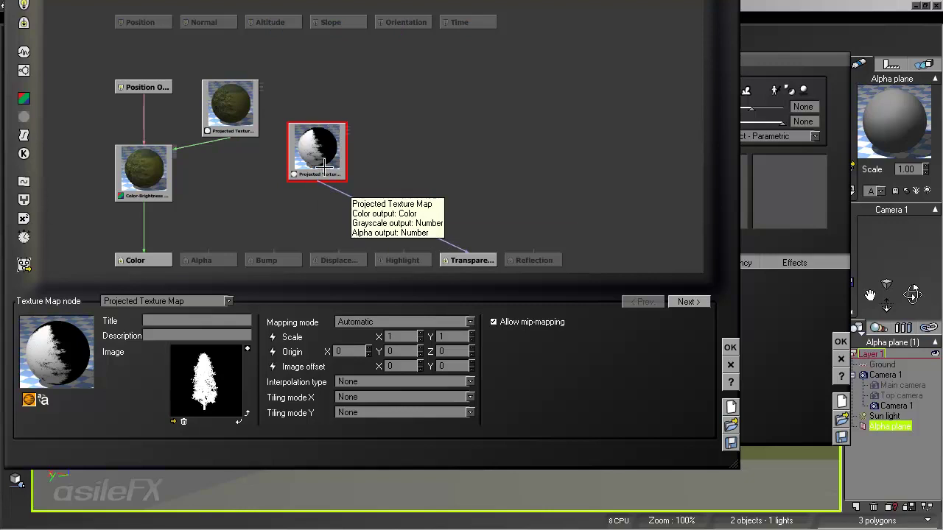
pyautogui.moveTo(321, 152); pyautogui.dragTo(473, 174)
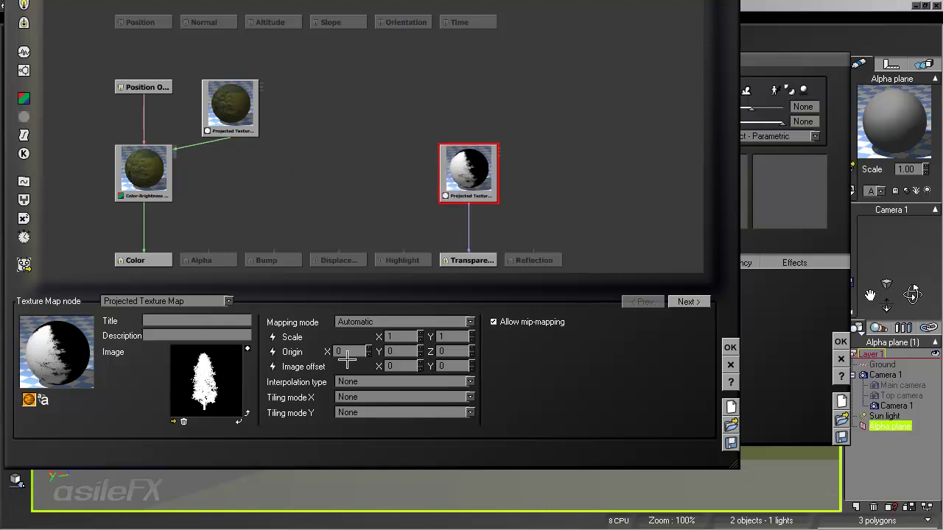
pyautogui.click(248, 348)
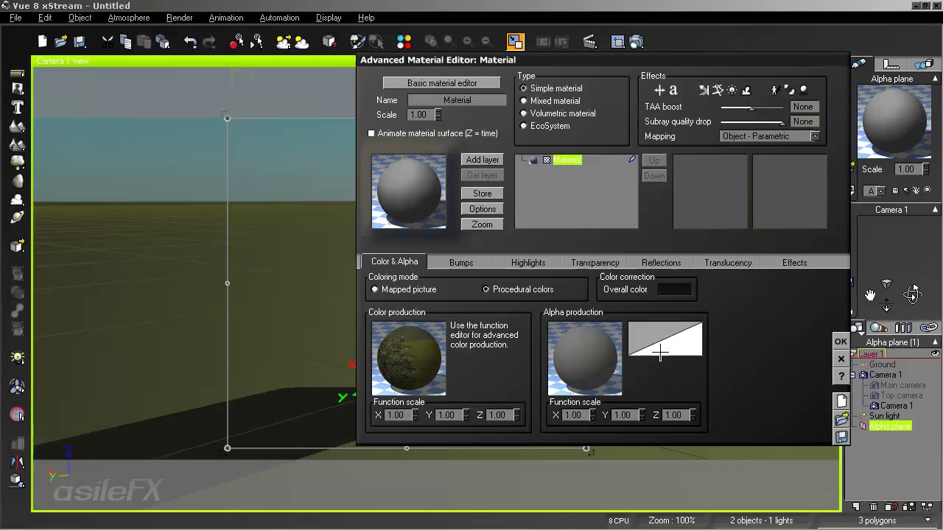
pyautogui.click(730, 347)
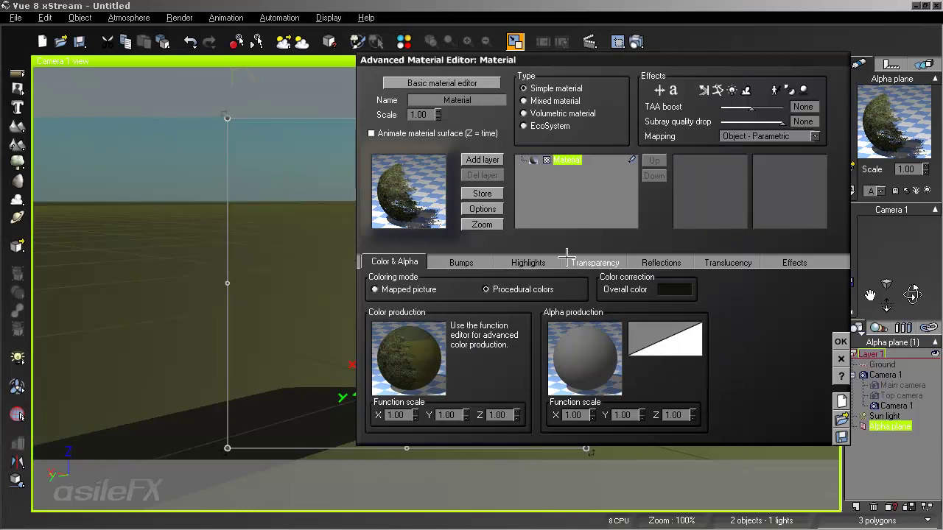
# Review the material's transparency settings and add a constant node above the Alpha output in the alpha production function.
pyautogui.click(595, 262)
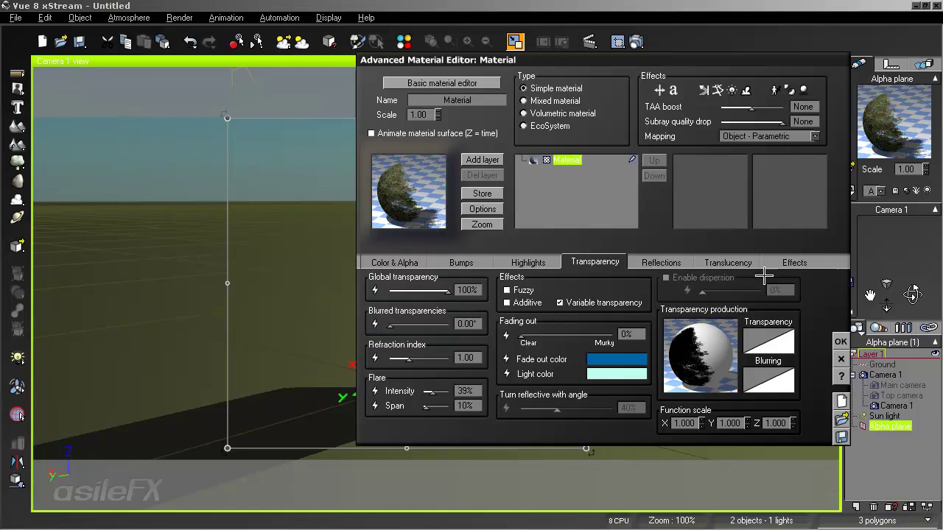
pyautogui.click(414, 263)
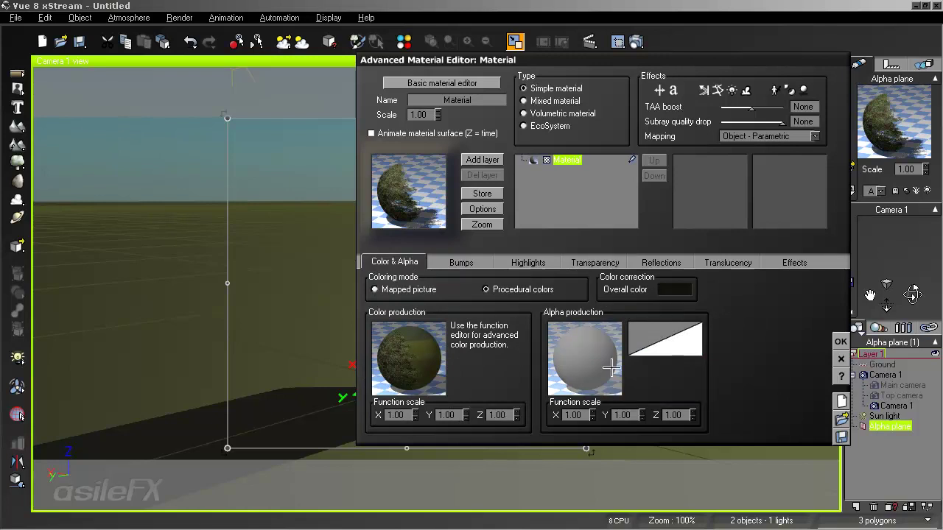
pyautogui.rightClick(601, 339)
pyautogui.click(626, 353)
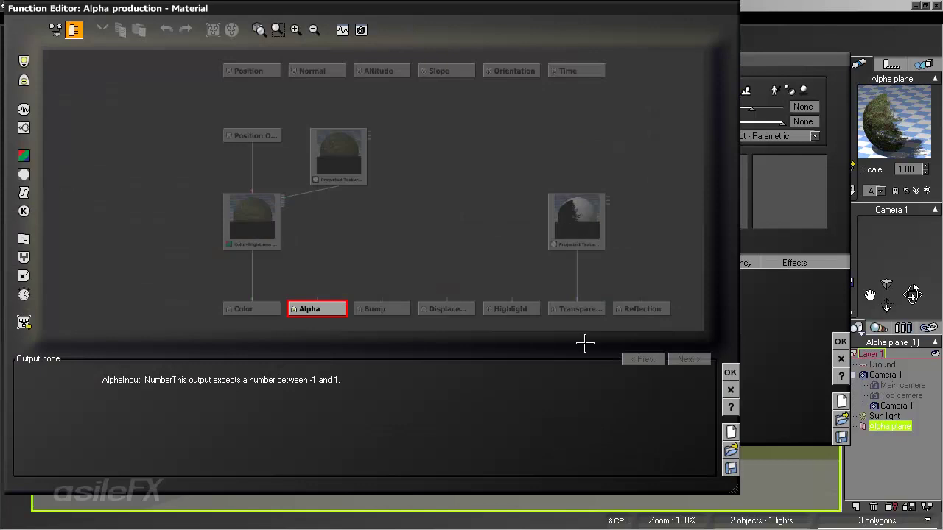
pyautogui.click(326, 237)
pyautogui.click(24, 211)
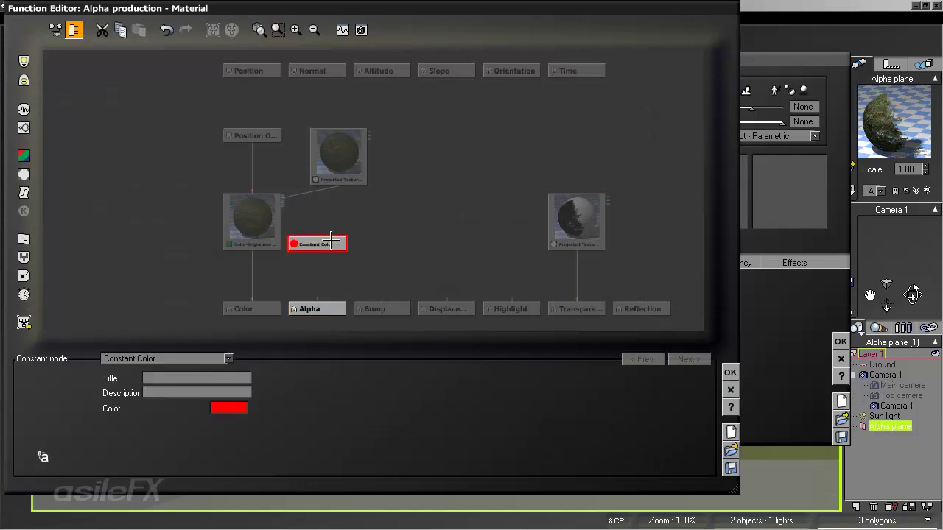
# Change the constant node's type to Constant Number, give it a negative value, and connect it to the Alpha output before accepting.
pyautogui.click(193, 359)
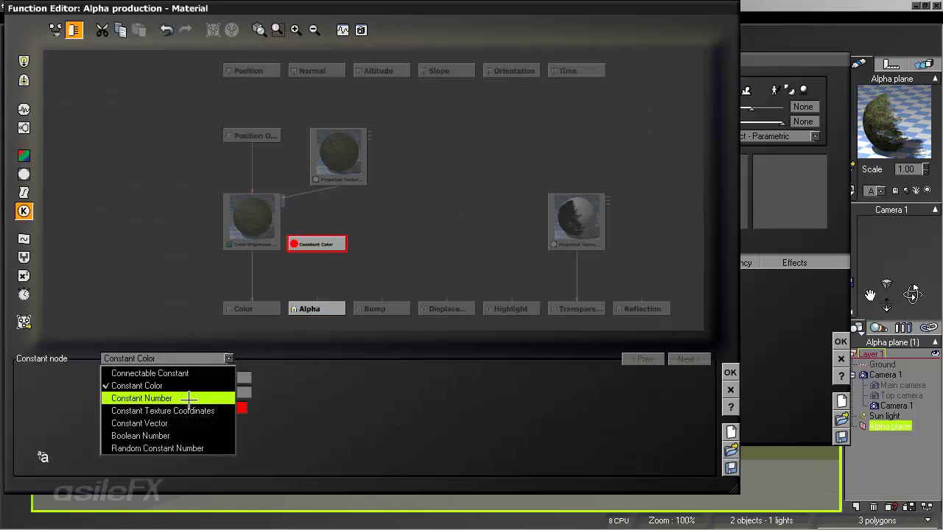
pyautogui.click(189, 399)
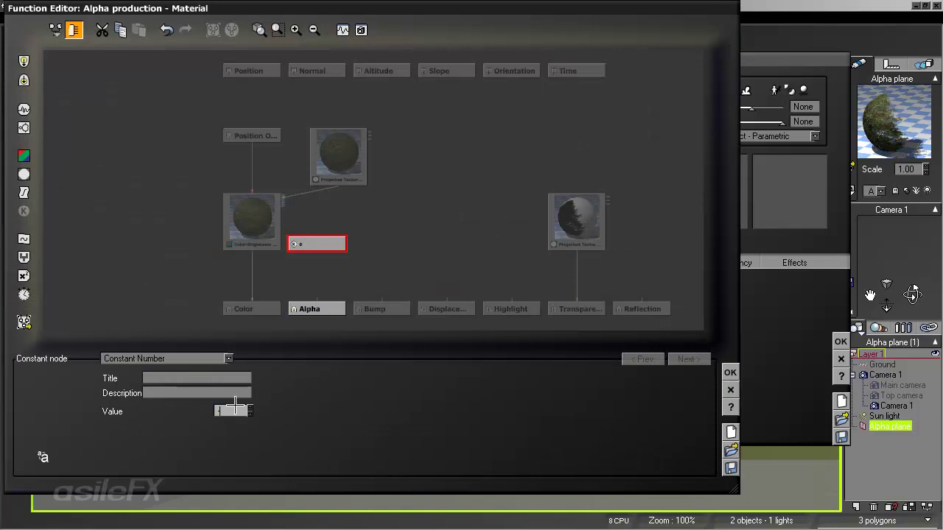
pyautogui.moveTo(329, 295); pyautogui.dragTo(319, 246)
pyautogui.click(729, 373)
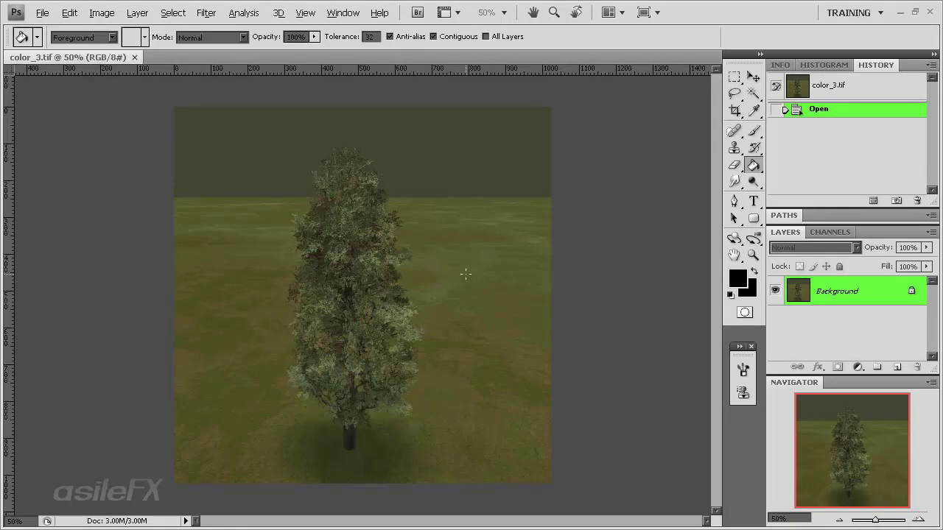
# In Photoshop, darken the tree trunk in color_3.tif with Replace Color, sampling the trunk at Fuzziness 30 and setting Lightness to -100.
pyautogui.click(102, 12)
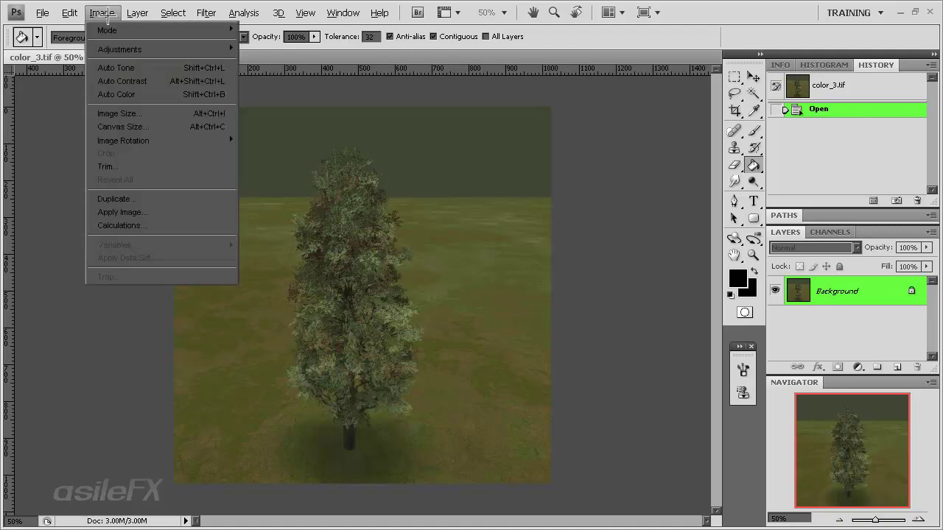
pyautogui.moveTo(129, 48)
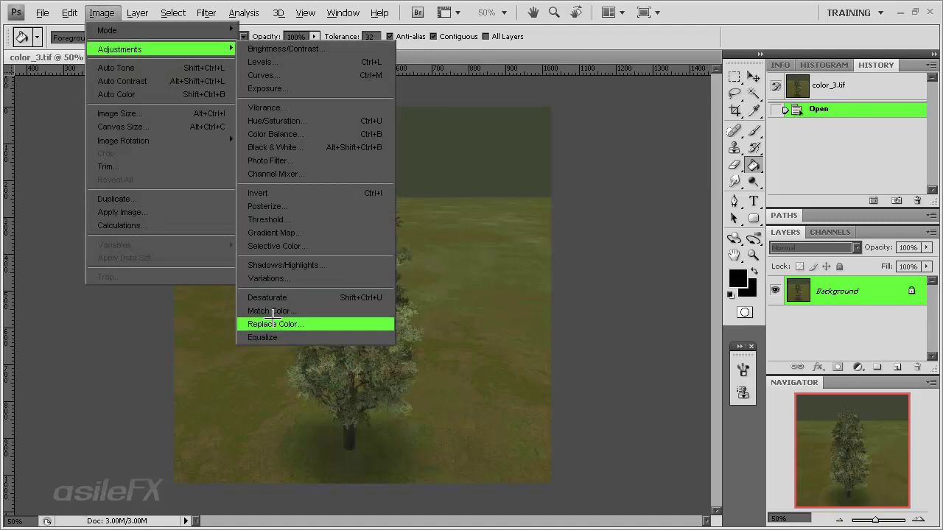
pyautogui.click(271, 324)
pyautogui.click(351, 436)
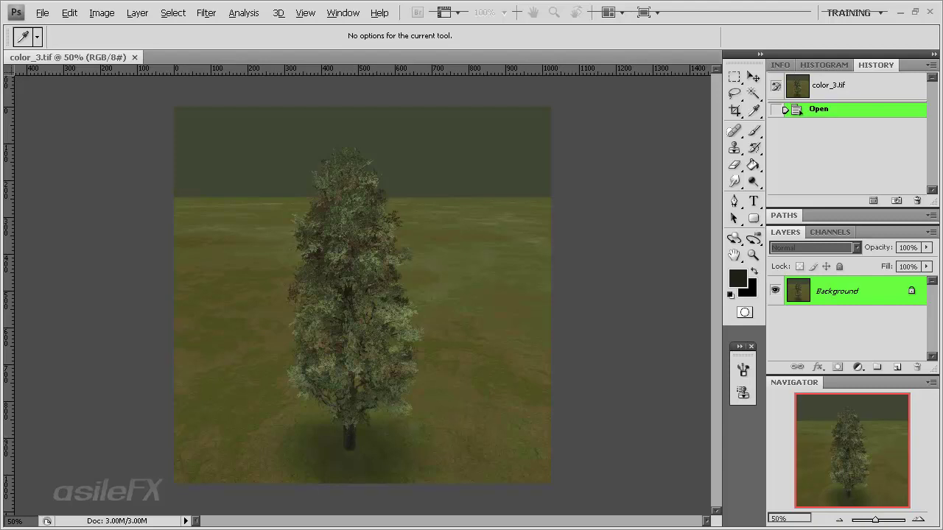
pyautogui.click(349, 433)
pyautogui.moveTo(660, 141); pyautogui.dragTo(669, 73)
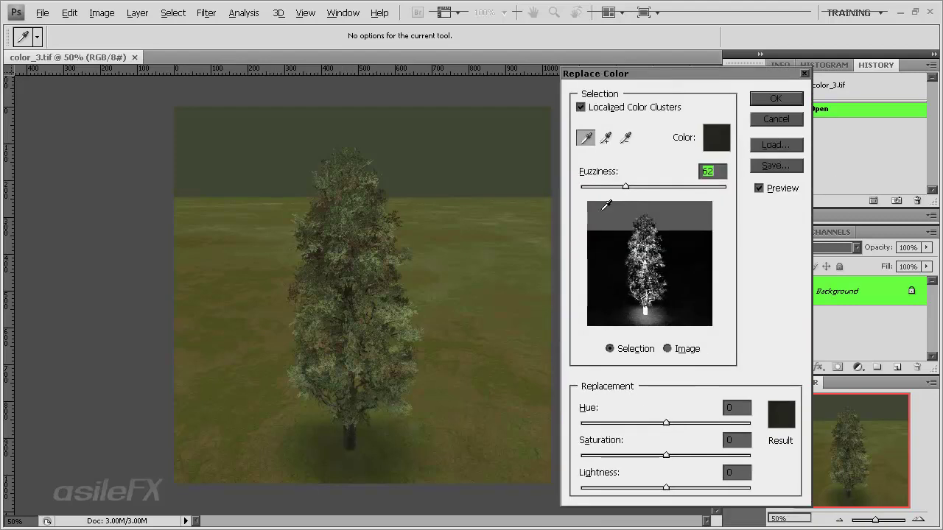
pyautogui.moveTo(606, 185); pyautogui.dragTo(603, 187)
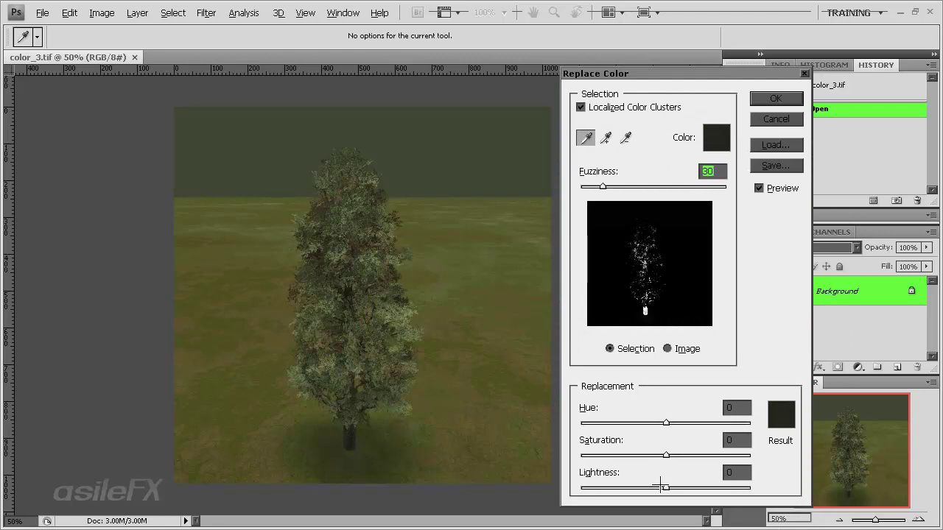
pyautogui.moveTo(663, 488); pyautogui.dragTo(537, 486)
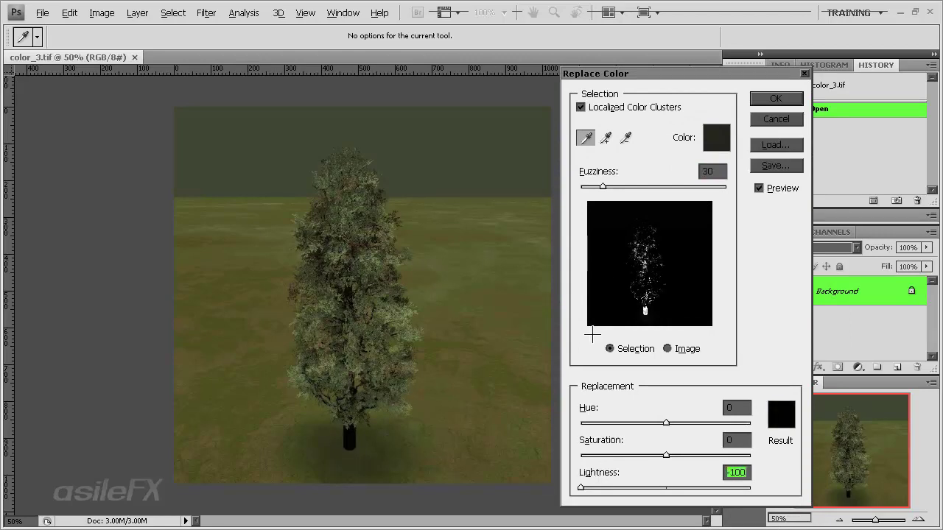
pyautogui.click(755, 99)
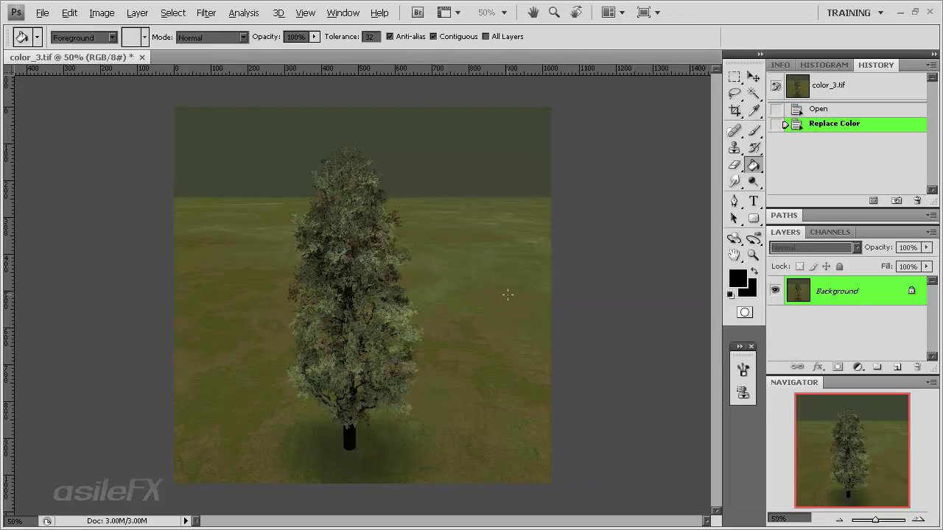
# Try the automatic Levels correction on the tree picture and discard it.
pyautogui.press('i')
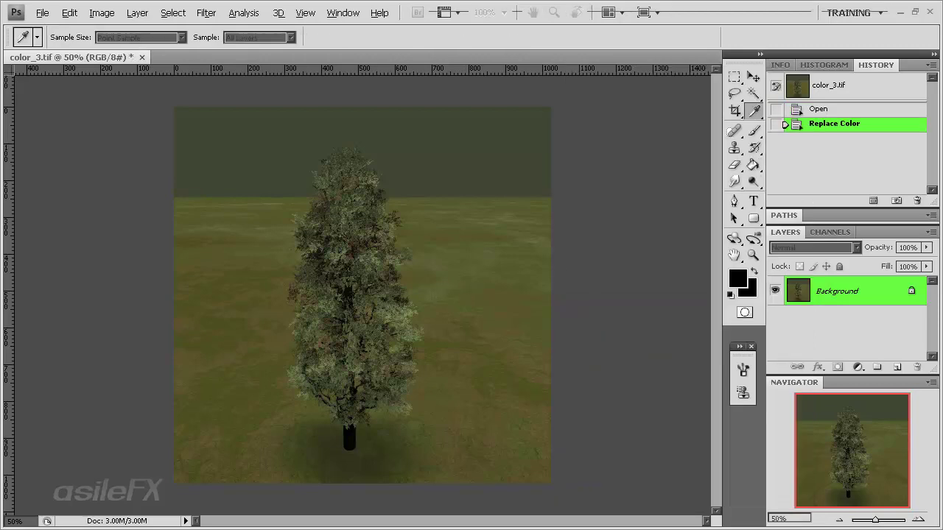
pyautogui.hotkey('ctrl', 'l')
pyautogui.moveTo(564, 280); pyautogui.dragTo(542, 130)
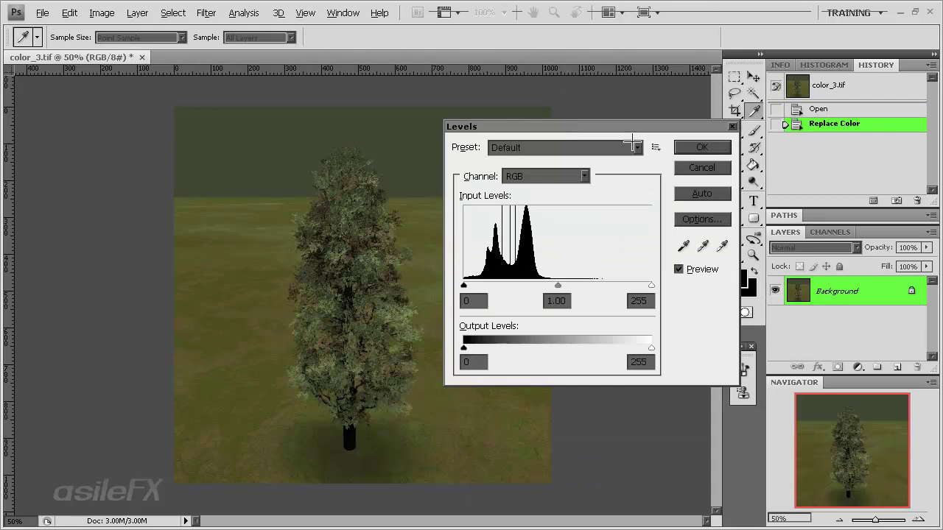
pyautogui.click(692, 193)
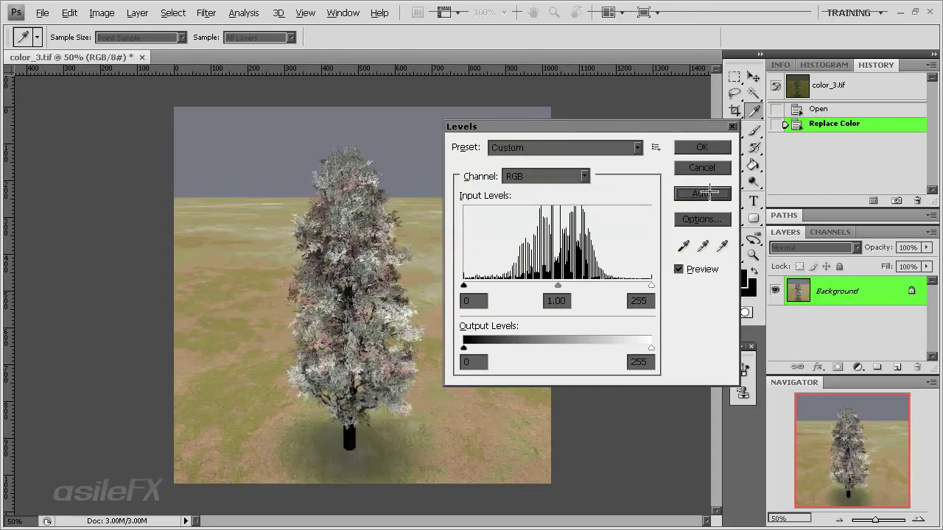
pyautogui.click(702, 168)
# Darken the color_3.tif tree picture with Levels, setting the midtone input to 0.87.
pyautogui.hotkey('ctrl', 'l')
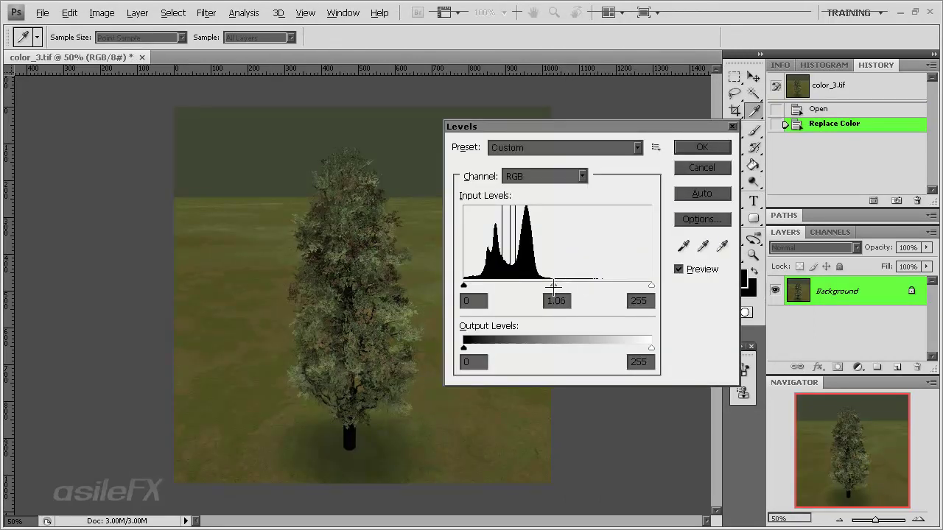
pyautogui.moveTo(557, 286)
pyautogui.mouseDown()
pyautogui.moveTo(534, 286)
pyautogui.moveTo(575, 286)
pyautogui.moveTo(566, 286)
pyautogui.mouseUp()
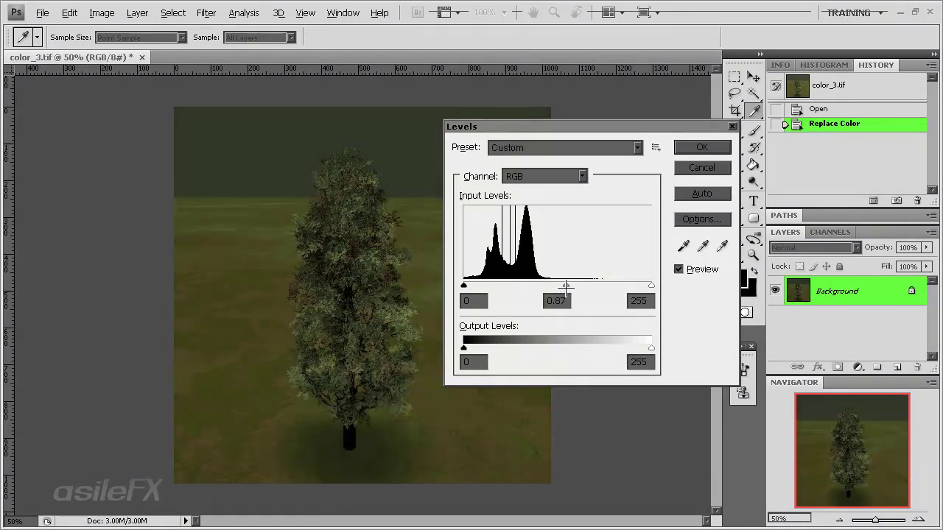
pyautogui.click(707, 148)
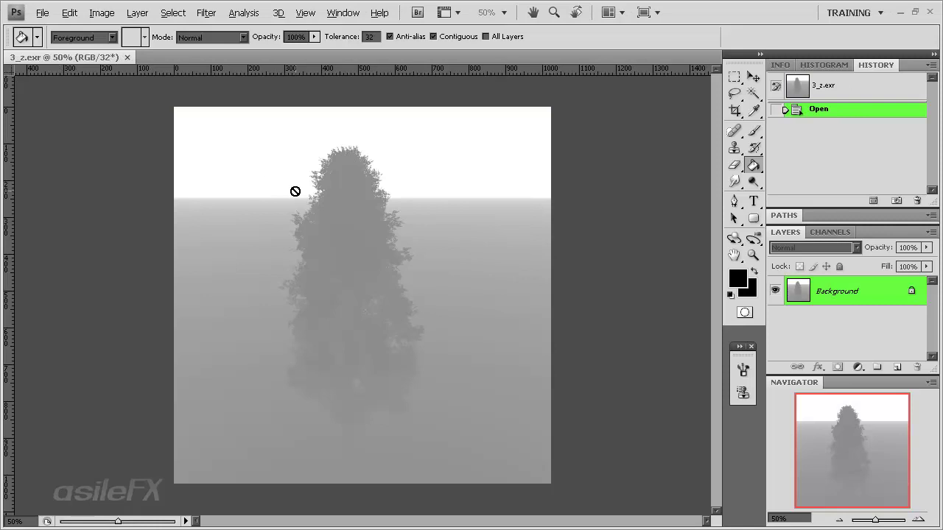
# Increase the contrast of the depth picture 3_z.exr with Levels, setting the black input to 62 and the white input to 84.
pyautogui.hotkey('ctrl', 'l')
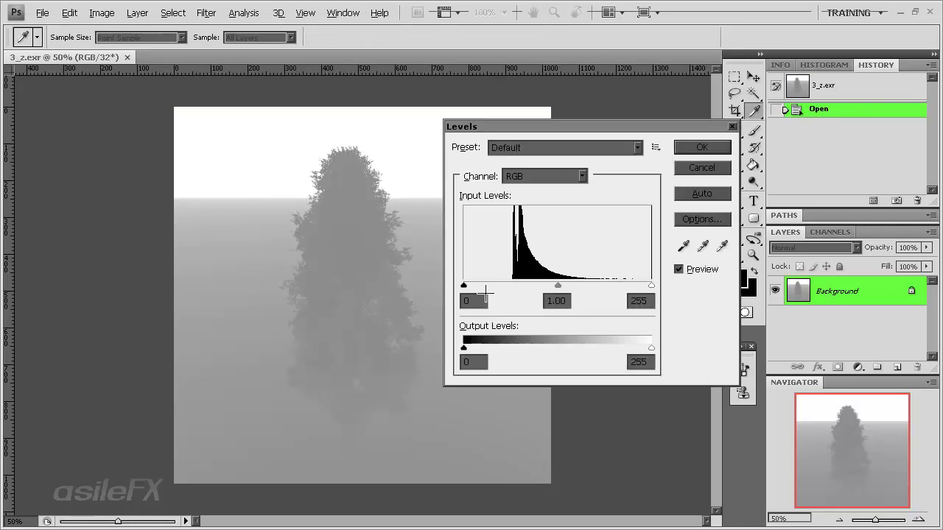
pyautogui.moveTo(464, 286); pyautogui.dragTo(509, 286)
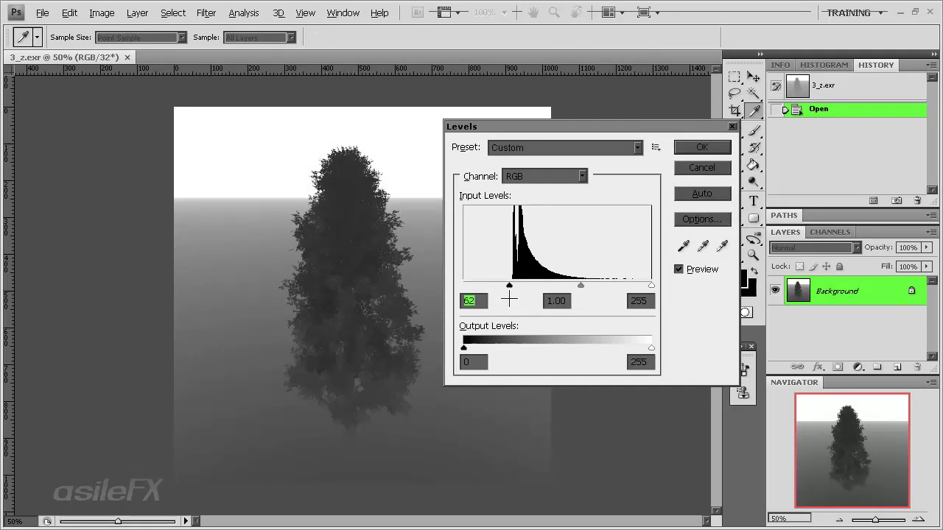
pyautogui.moveTo(651, 286); pyautogui.dragTo(567, 285)
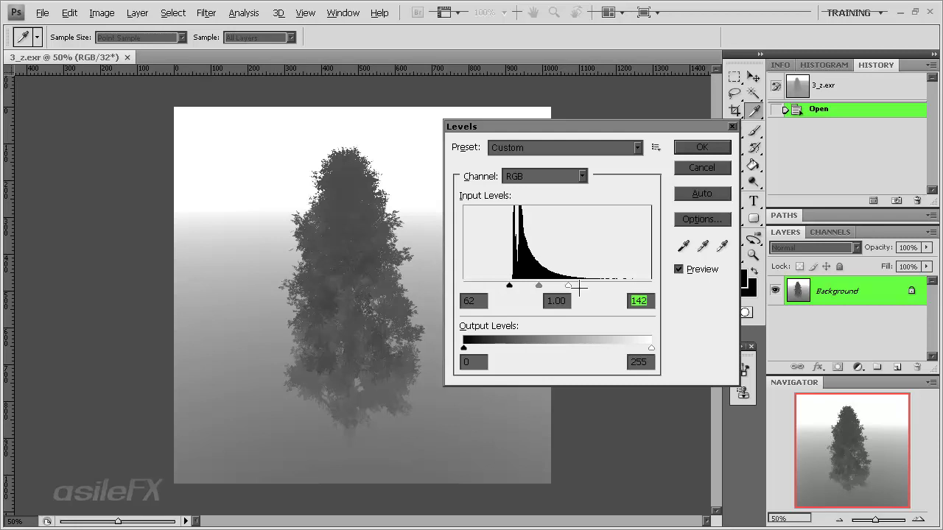
pyautogui.moveTo(567, 285); pyautogui.dragTo(518, 285)
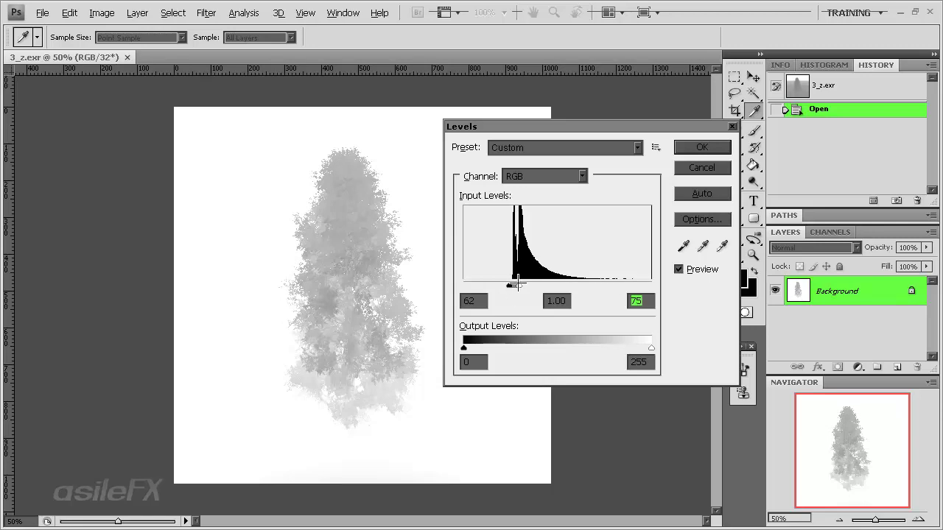
pyautogui.moveTo(518, 286)
pyautogui.mouseDown()
pyautogui.moveTo(527, 285)
pyautogui.moveTo(510, 285)
pyautogui.moveTo(525, 285)
pyautogui.mouseUp()
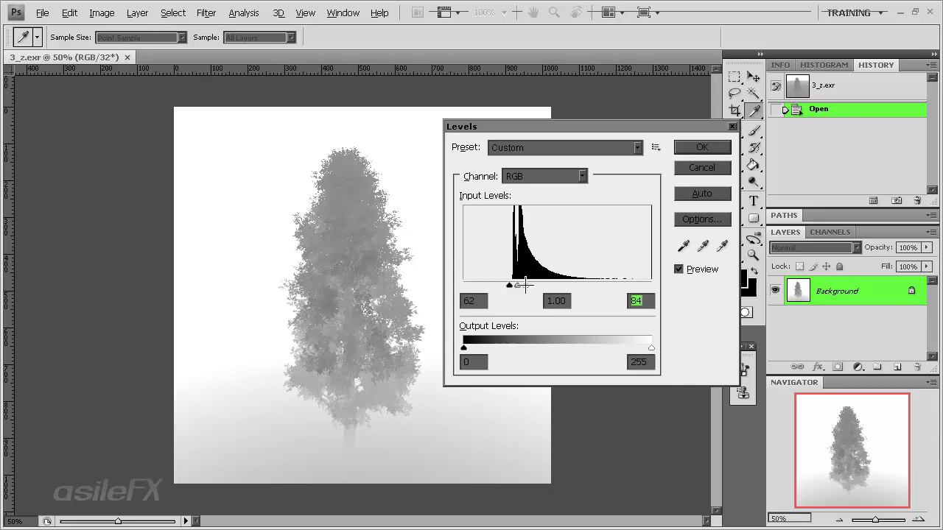
pyautogui.press('Return')
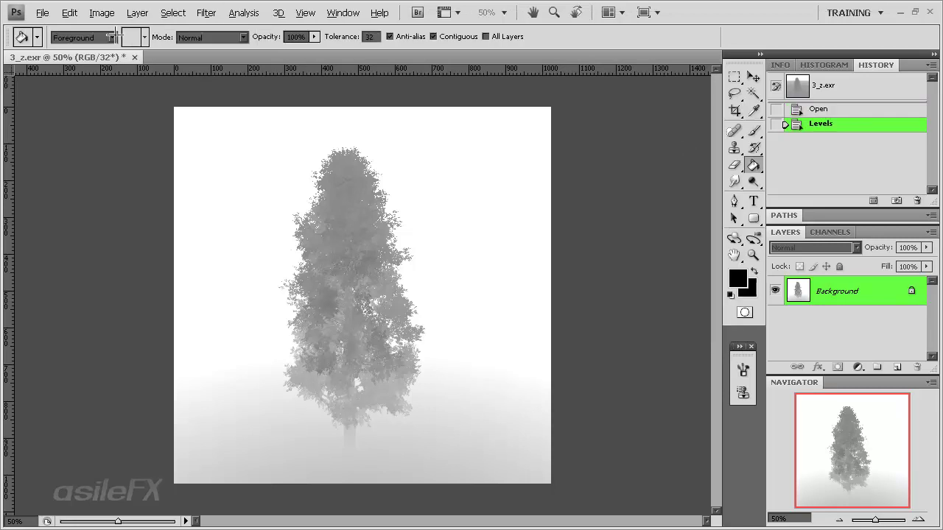
# Convert the depth picture to 16 Bits/Channel.
pyautogui.click(102, 13)
pyautogui.moveTo(172, 31)
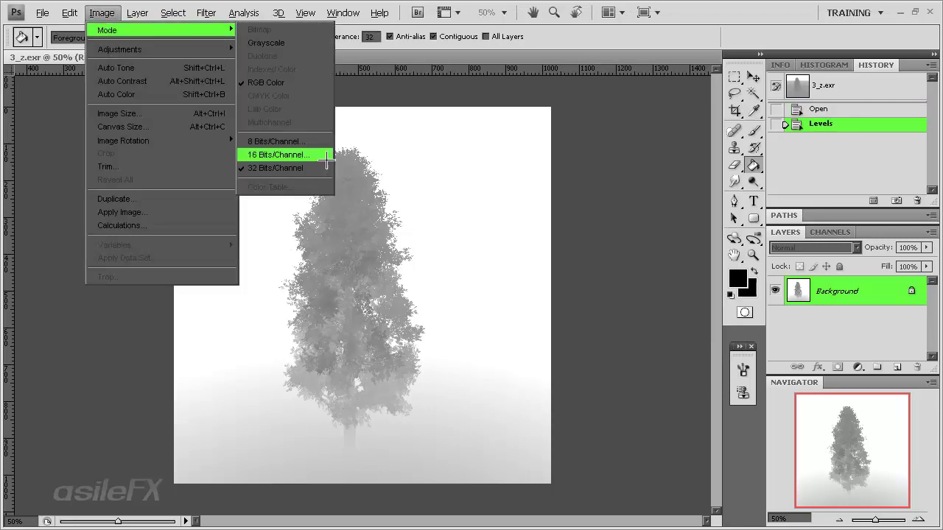
pyautogui.click(324, 154)
pyautogui.click(575, 143)
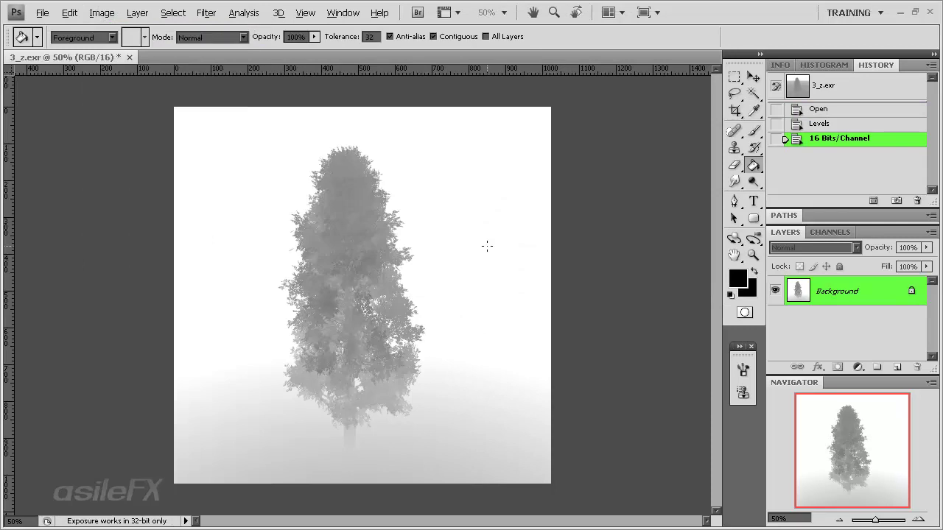
# Deepen the tree's dark tones in the 16-bit depth picture with Levels, using black input 112 and midtone 0.91.
pyautogui.hotkey('ctrl', 'l')
pyautogui.moveTo(464, 285); pyautogui.dragTo(611, 286)
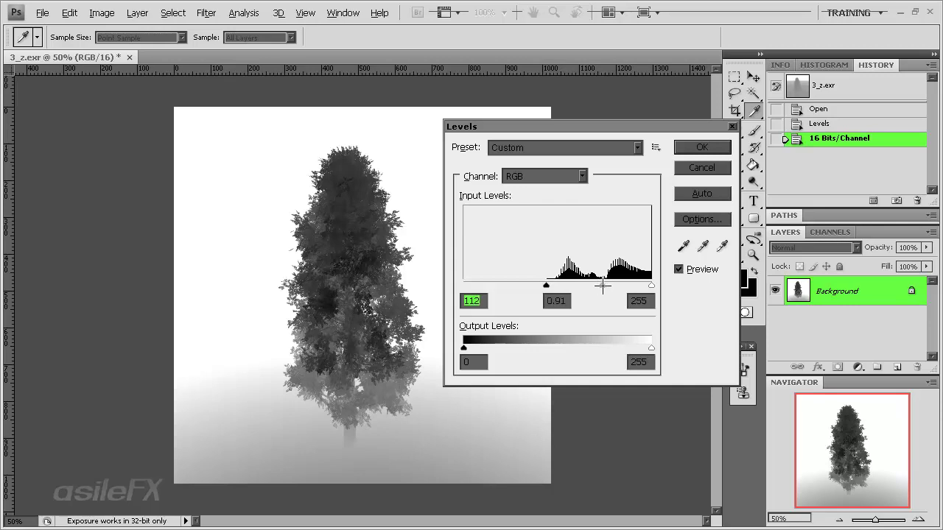
pyautogui.press('Tab')
pyautogui.press('Return')
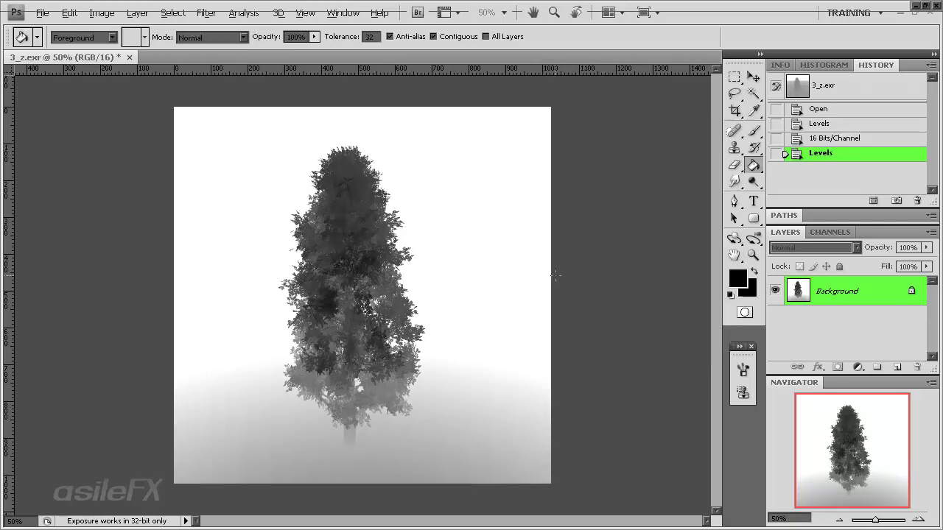
pyautogui.click(101, 13)
pyautogui.moveTo(200, 30)
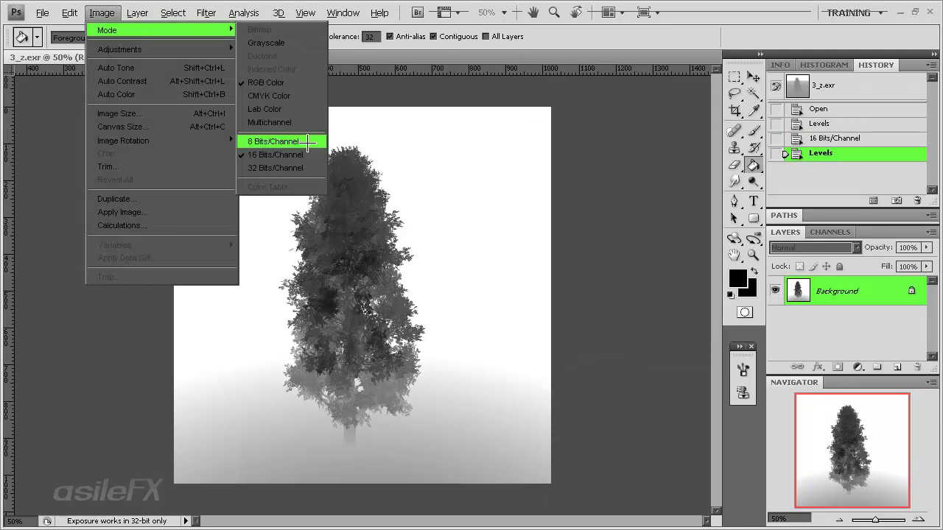
pyautogui.click(642, 2)
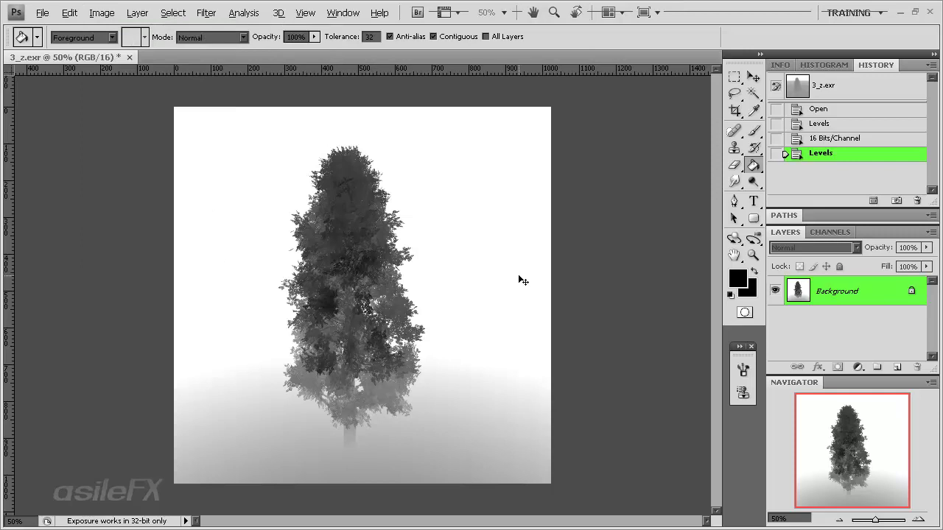
# Invert the depth picture so the tree is light on a dark background.
pyautogui.hotkey('ctrl', 'i')
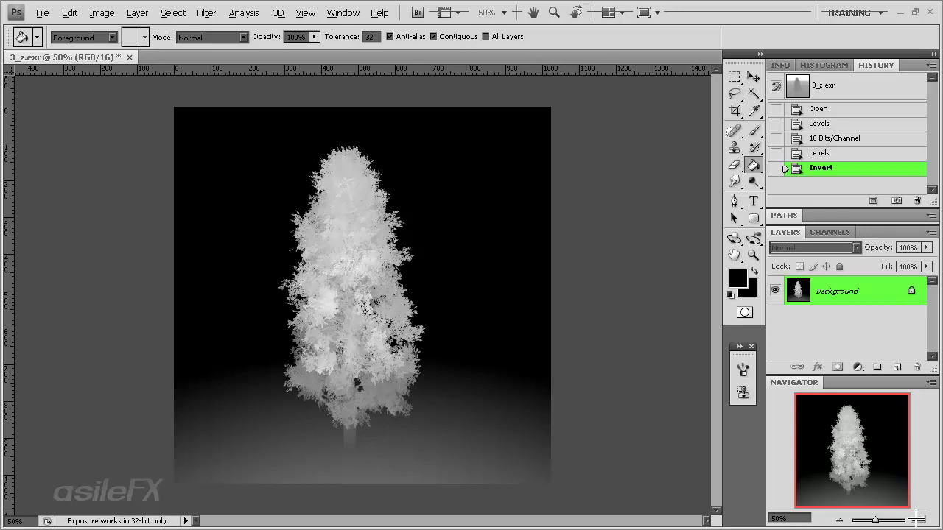
pyautogui.click(917, 520)
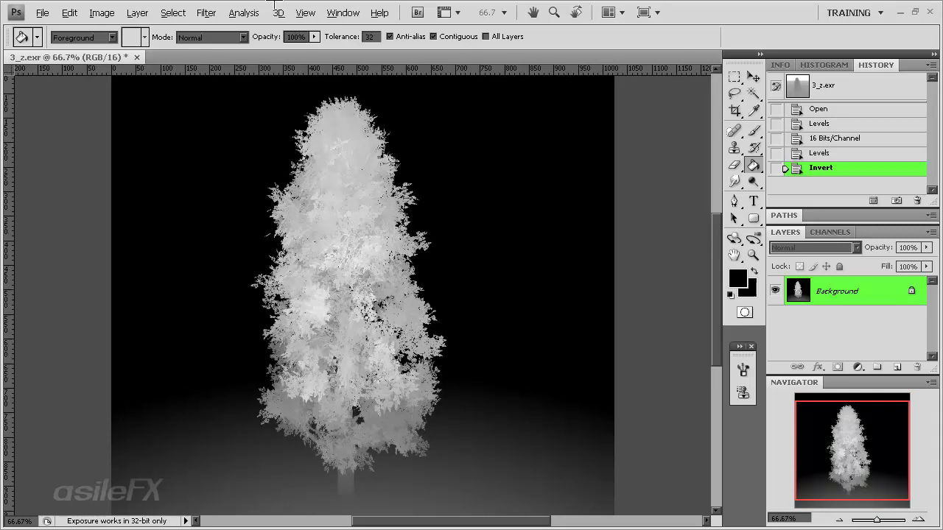
# Try a Surface Blur with a radius of 7 pixels and a threshold of 45 levels on the depth picture and discard it.
pyautogui.click(207, 13)
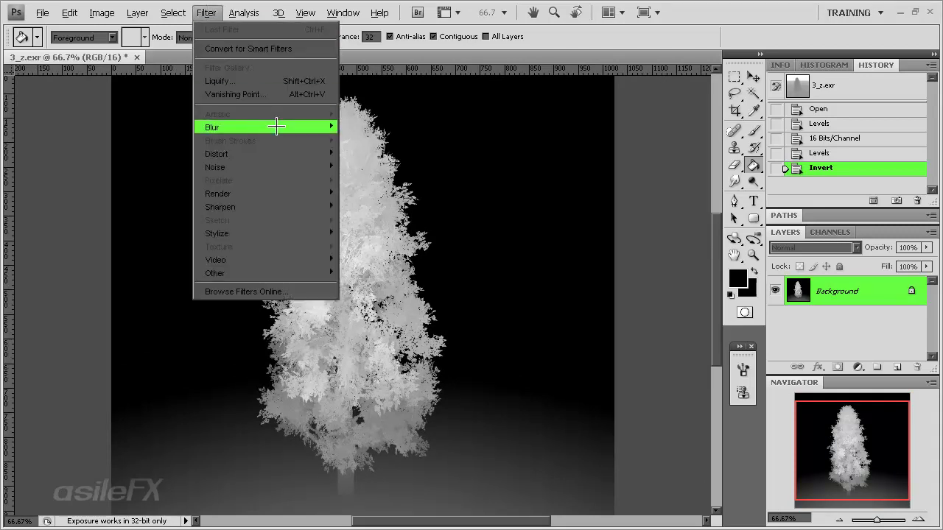
pyautogui.moveTo(277, 127)
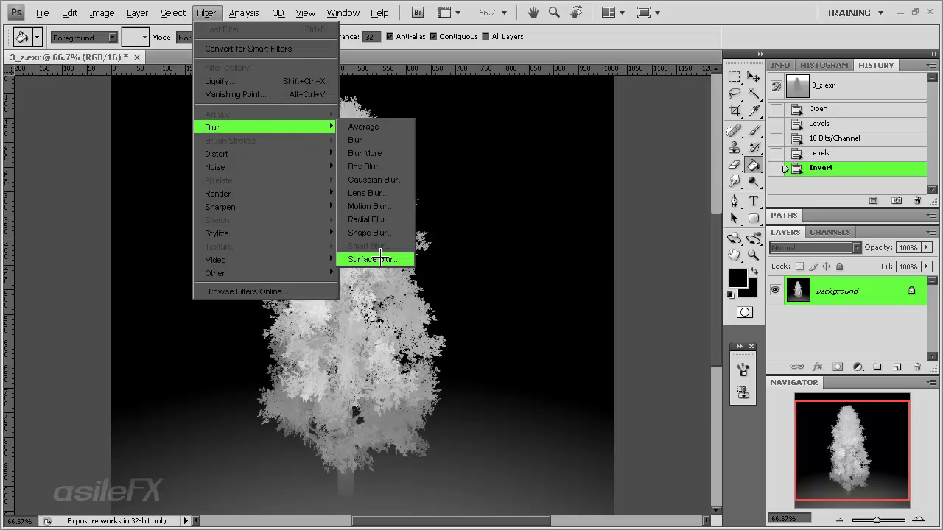
pyautogui.click(380, 258)
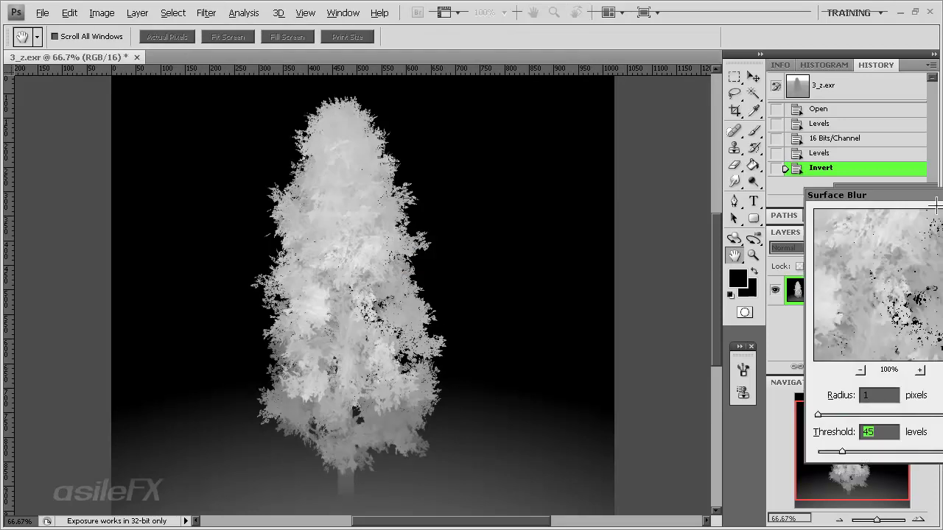
pyautogui.click(437, 305)
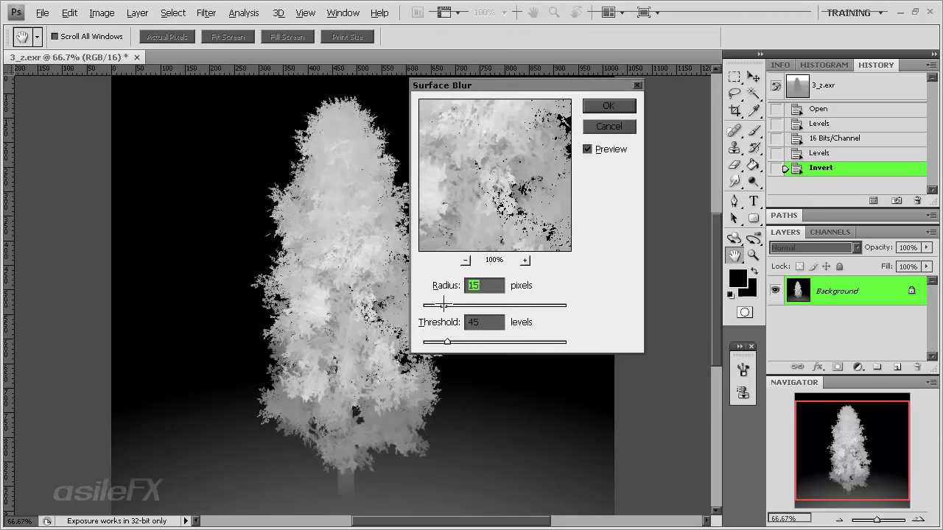
pyautogui.click(431, 305)
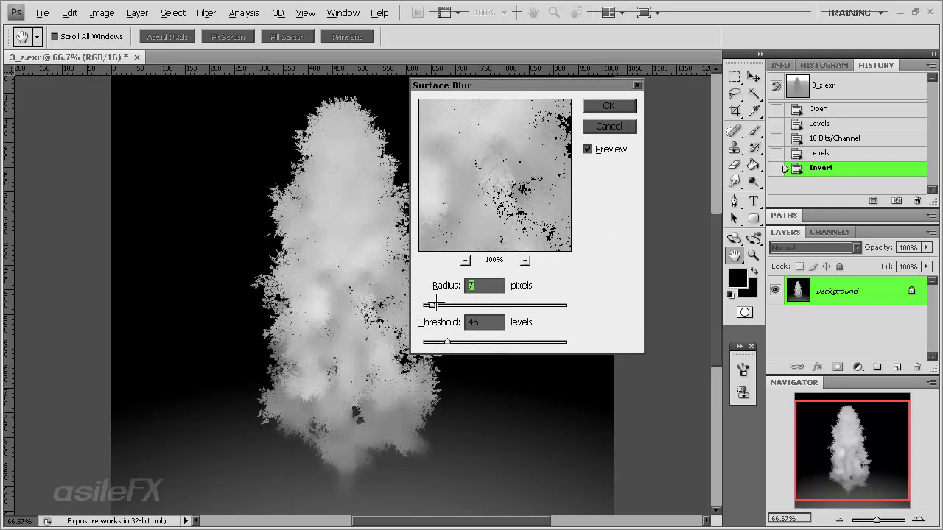
pyautogui.click(609, 126)
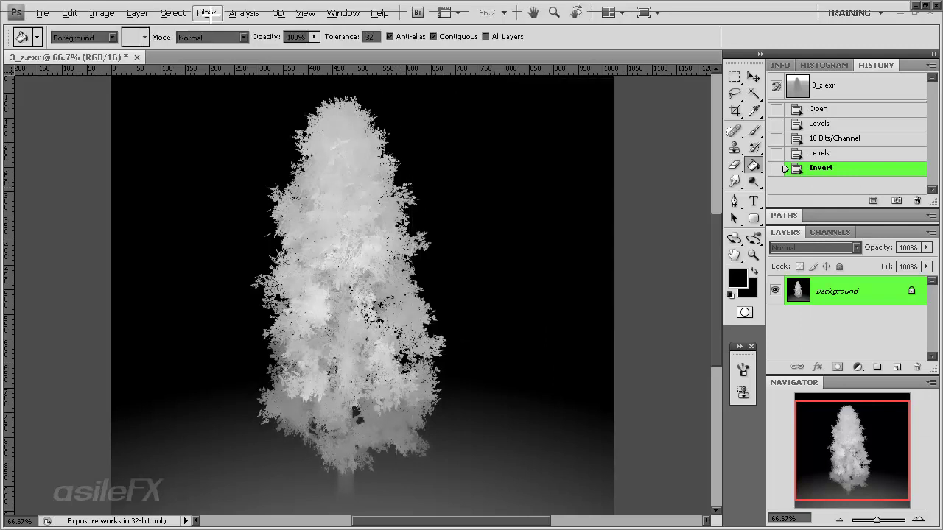
# Apply Reduce Noise to the inverted depth picture with Strength 10, Preserve Details 4% and Reduce Color Noise 13%.
pyautogui.click(206, 13)
pyautogui.moveTo(271, 167)
pyautogui.click(374, 219)
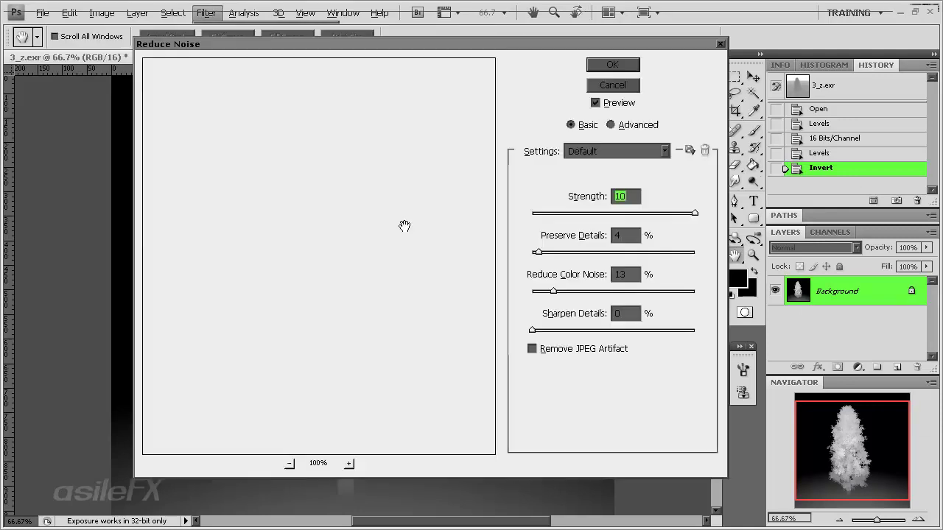
pyautogui.press('Tab')
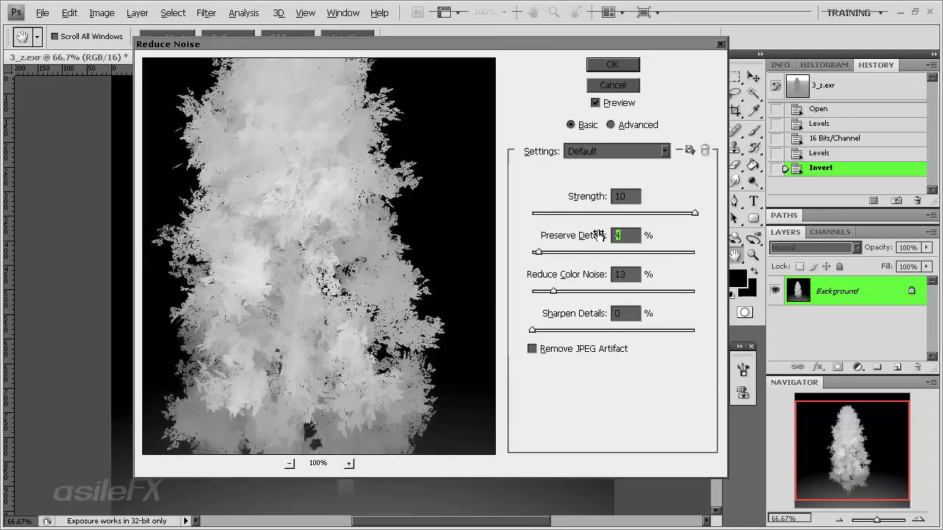
pyautogui.press('Return')
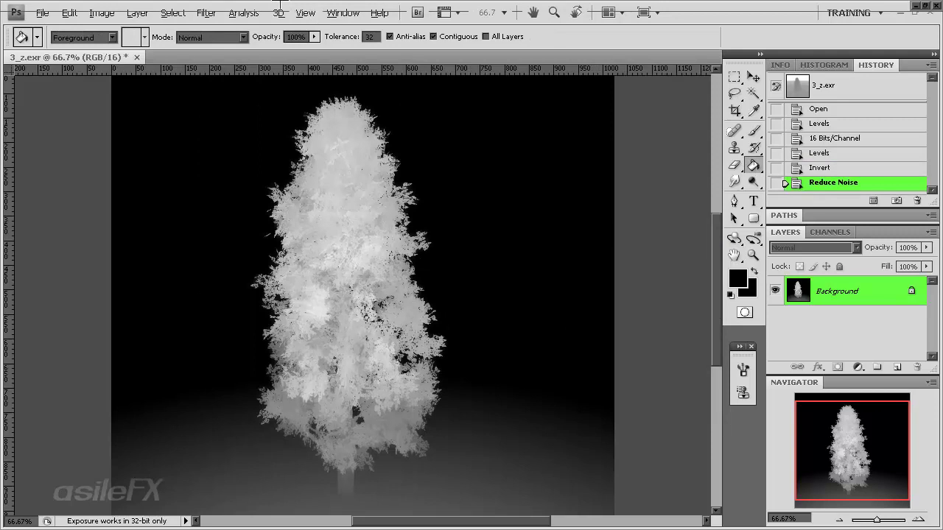
# Smooth the tree's foliage with a Surface Blur of radius 4 pixels, lowering the threshold before applying it.
pyautogui.click(243, 13)
pyautogui.moveTo(206, 12)
pyautogui.moveTo(276, 273)
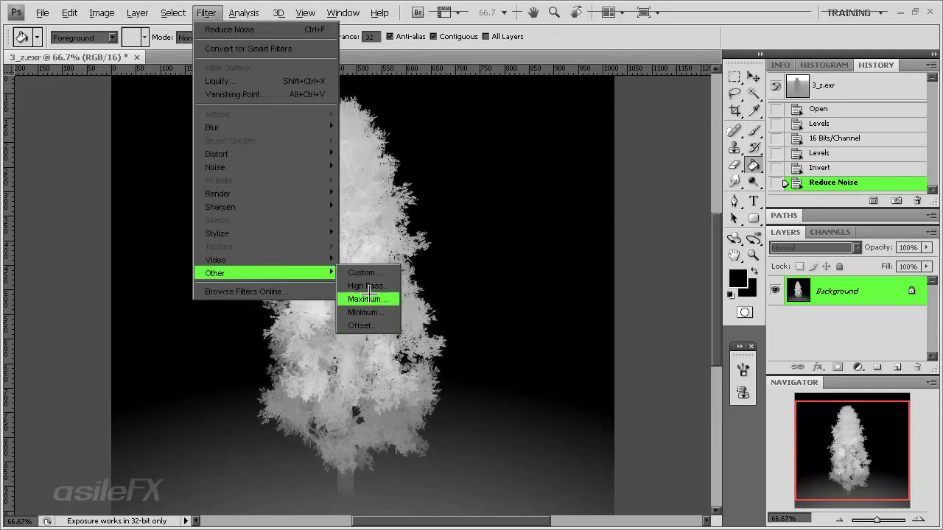
pyautogui.moveTo(248, 127)
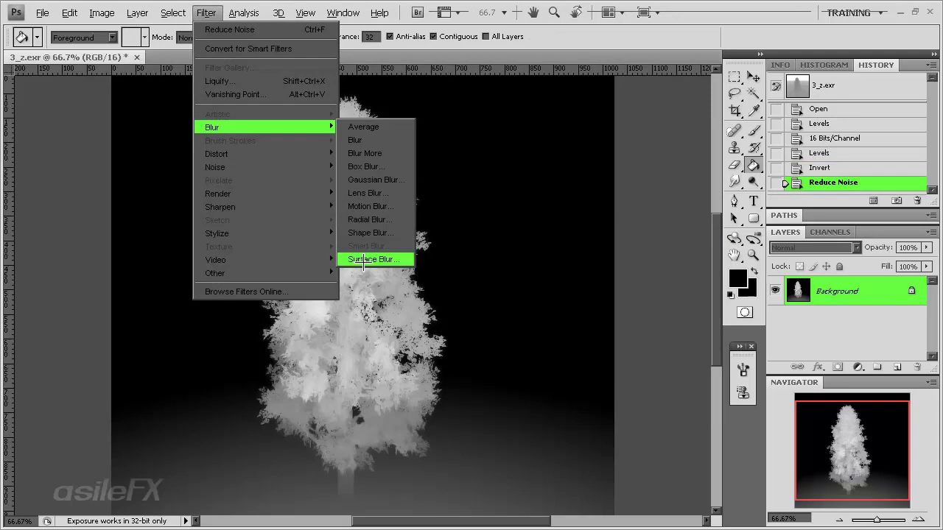
pyautogui.click(363, 259)
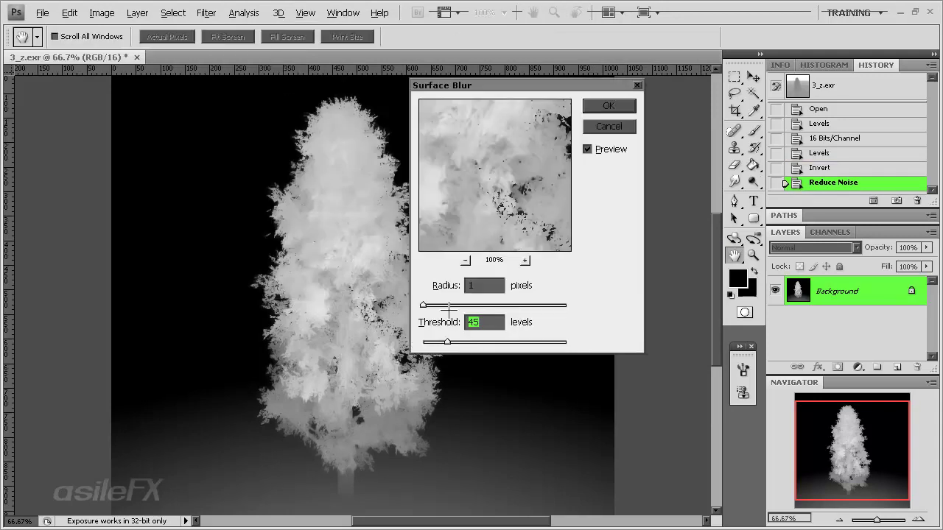
pyautogui.click(447, 304)
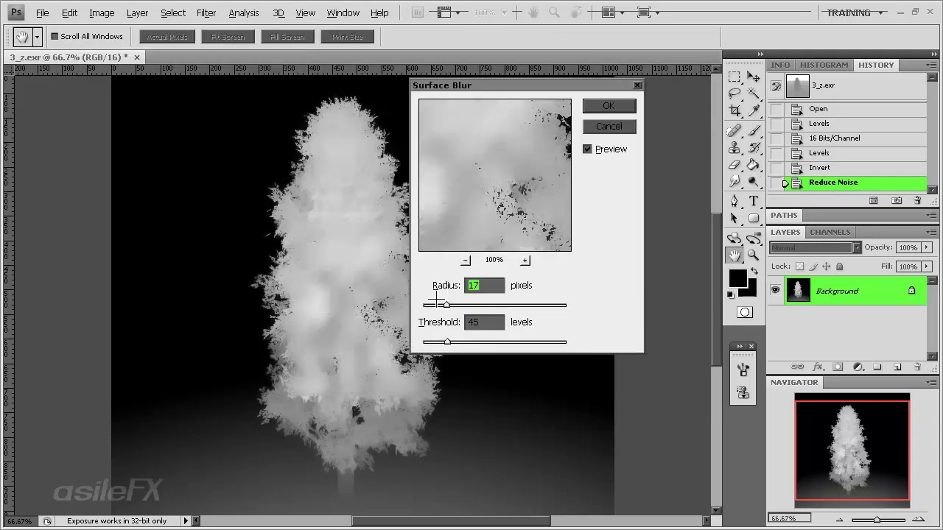
pyautogui.click(433, 304)
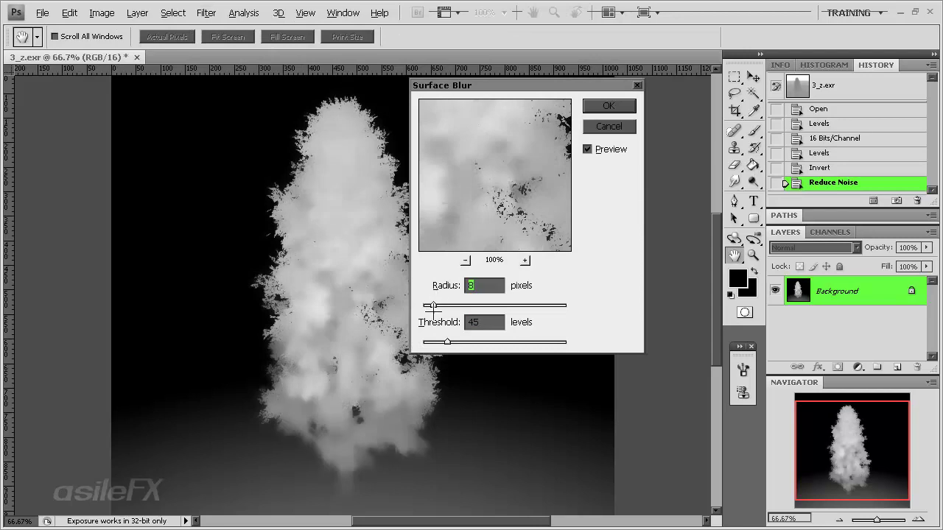
pyautogui.click(436, 342)
pyautogui.click(424, 305)
pyautogui.click(427, 305)
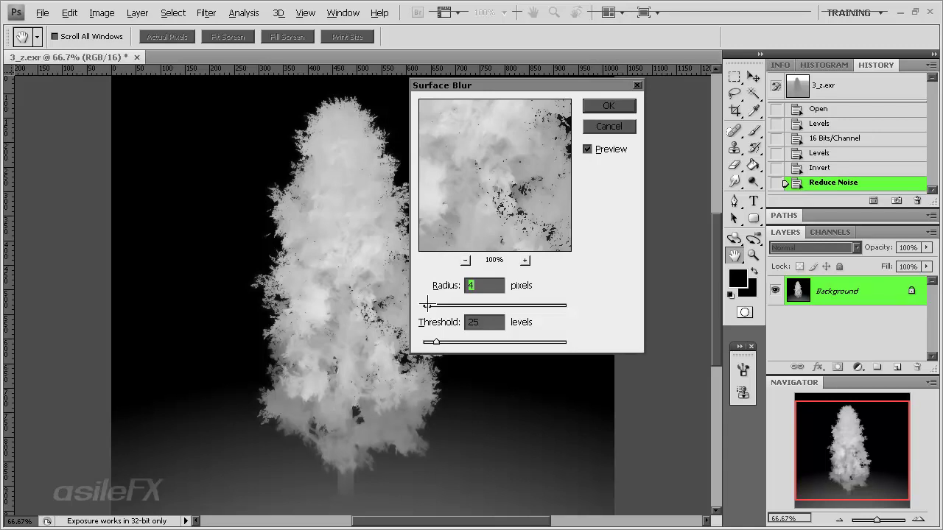
pyautogui.click(458, 342)
pyautogui.moveTo(458, 342); pyautogui.dragTo(438, 342)
pyautogui.click(608, 106)
# Darken the midtones of the blurred depth picture with Levels so the ground fades towards black.
pyautogui.hotkey('ctrl', 'l')
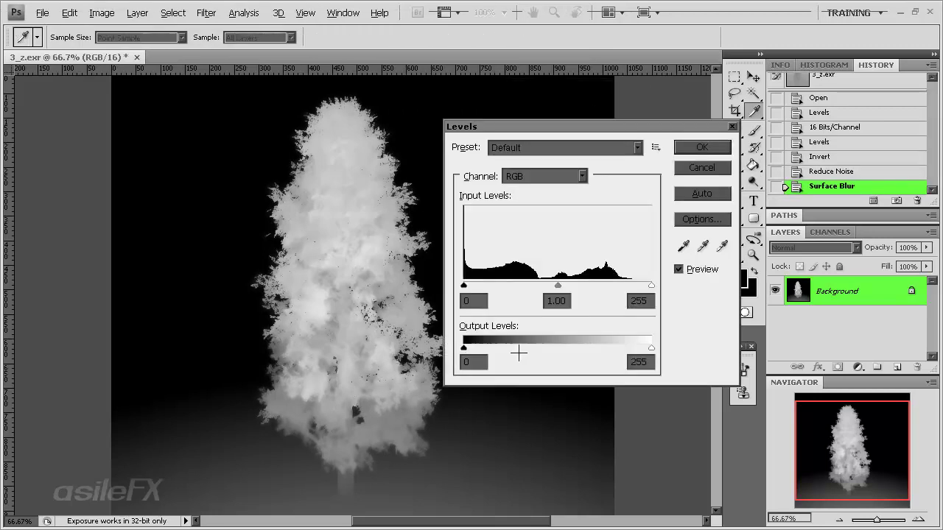
pyautogui.moveTo(650, 285)
pyautogui.mouseDown()
pyautogui.moveTo(625, 284)
pyautogui.moveTo(651, 285)
pyautogui.mouseUp()
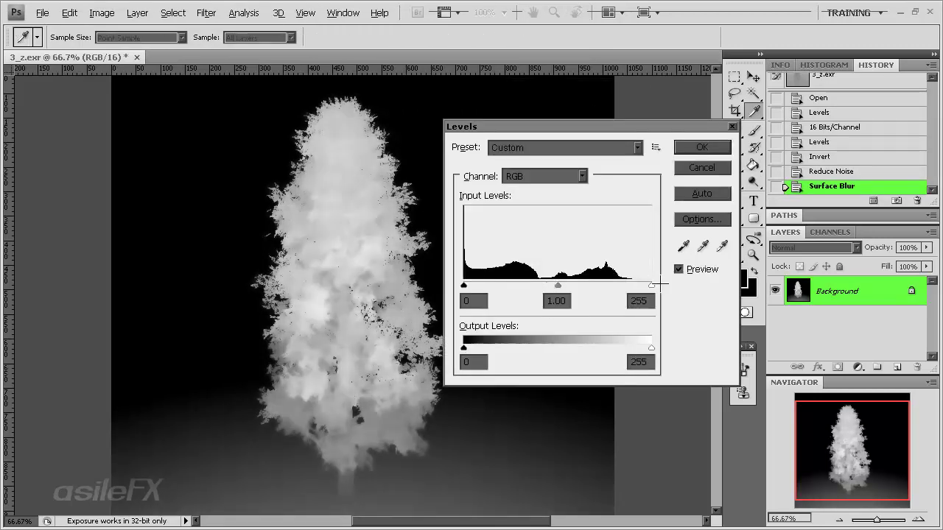
pyautogui.moveTo(544, 285); pyautogui.dragTo(580, 285)
pyautogui.click(693, 146)
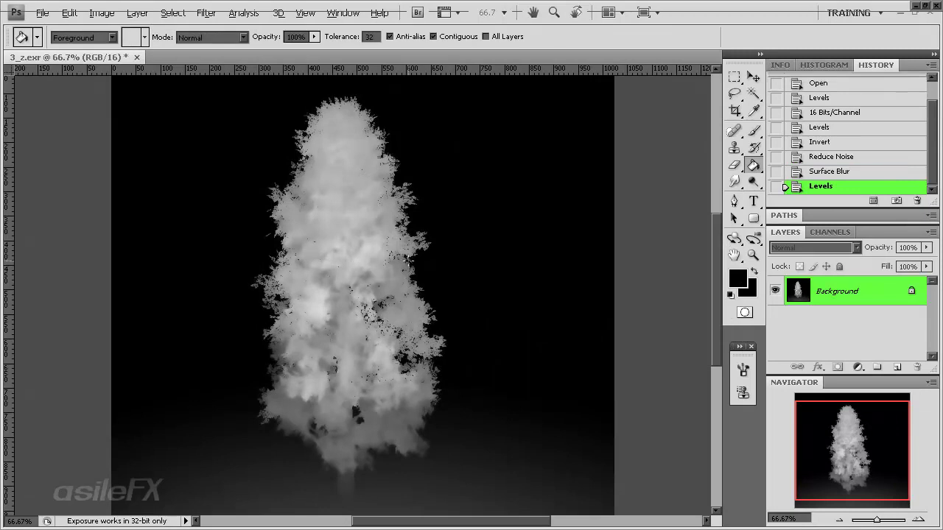
# Convert the depth picture's color mode to Grayscale.
pyautogui.click(102, 12)
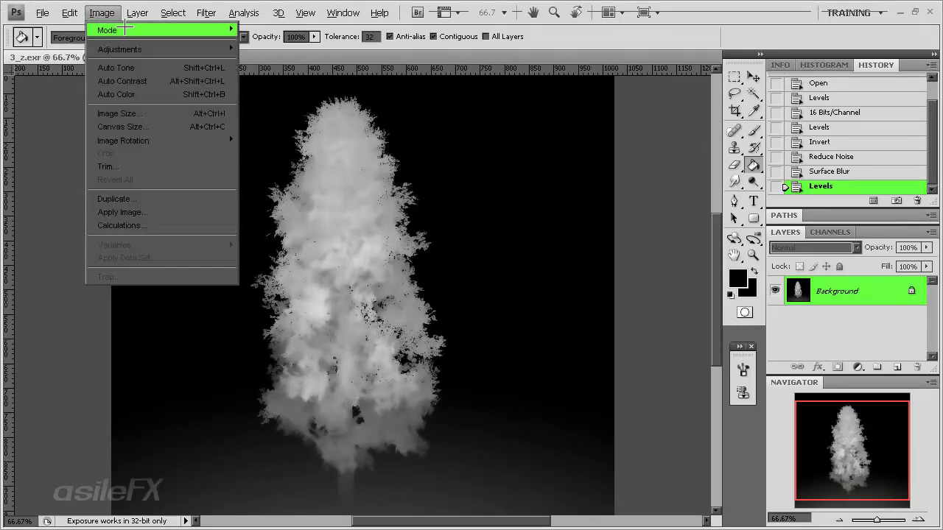
pyautogui.moveTo(124, 29)
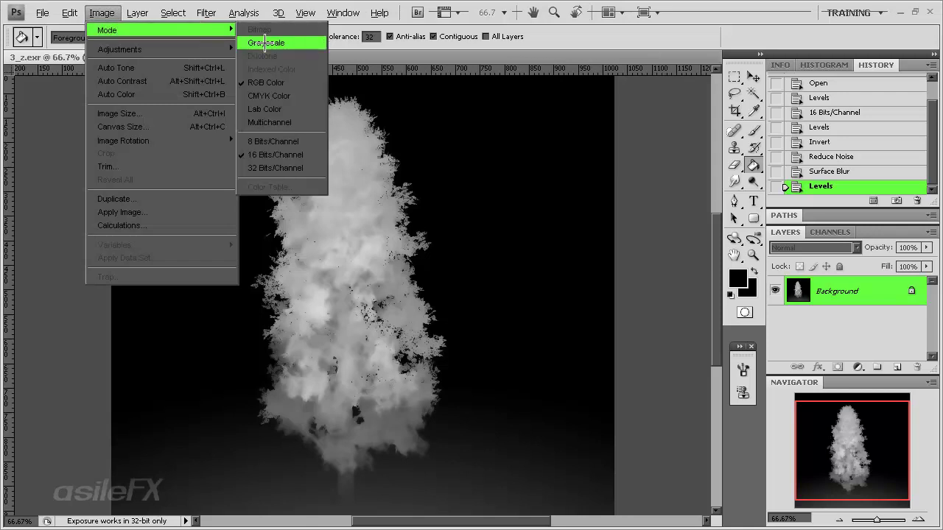
pyautogui.click(265, 42)
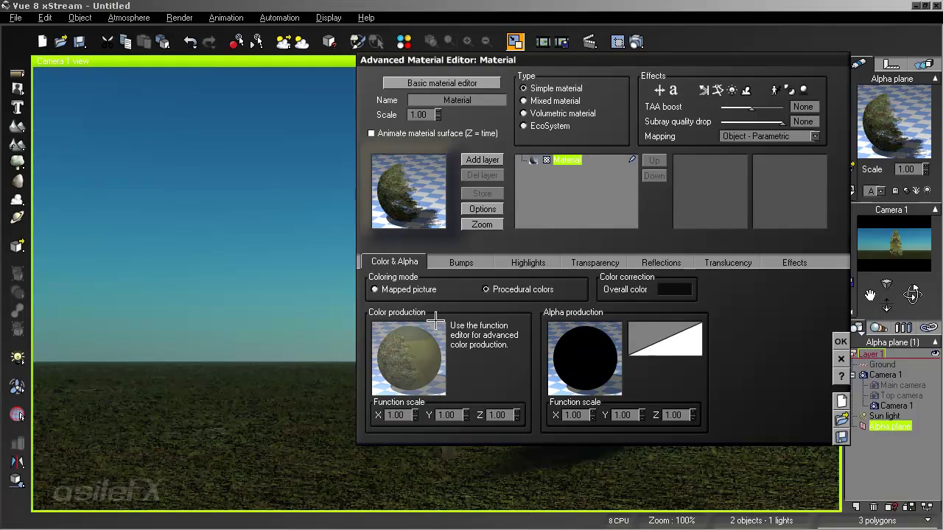
# Switch to Vue, open the tree material's color production function, and add projected texture map nodes for the depth and color pictures.
pyautogui.click(421, 324)
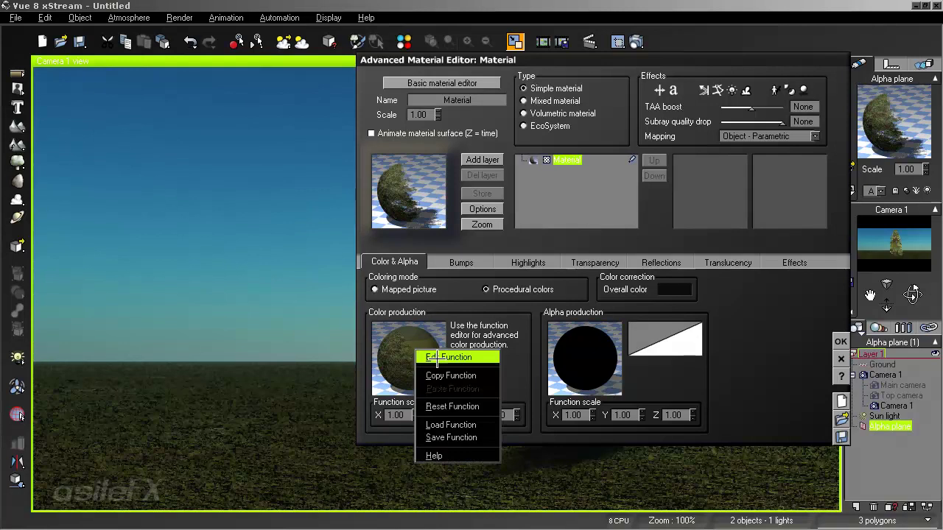
pyautogui.click(438, 329)
pyautogui.click(490, 209)
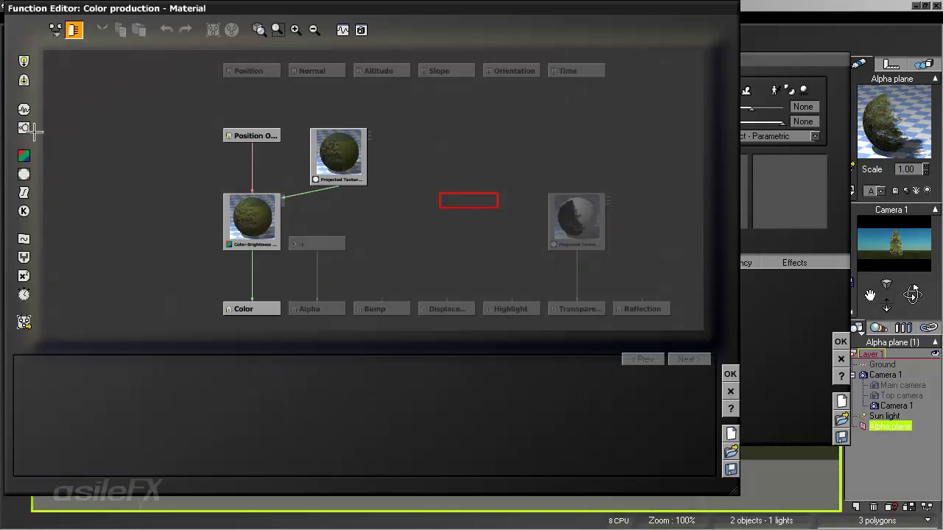
pyautogui.click(24, 174)
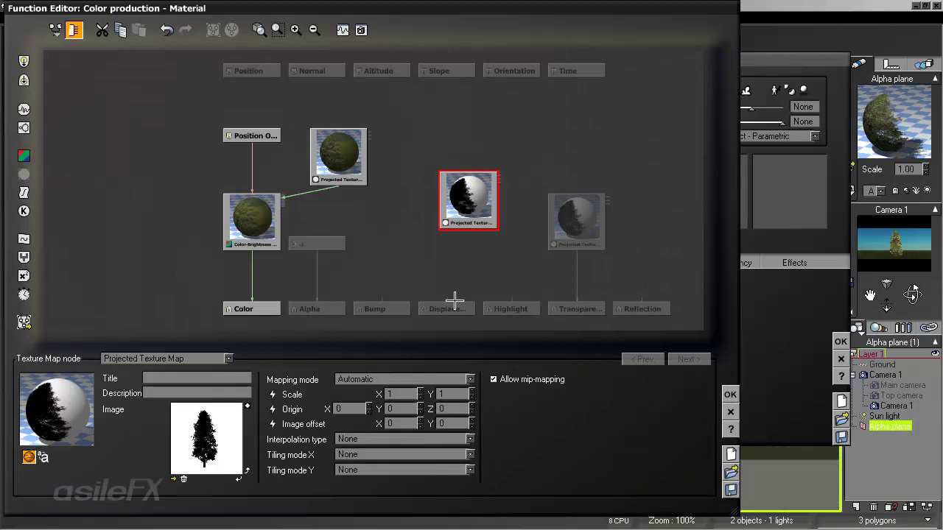
pyautogui.click(177, 480)
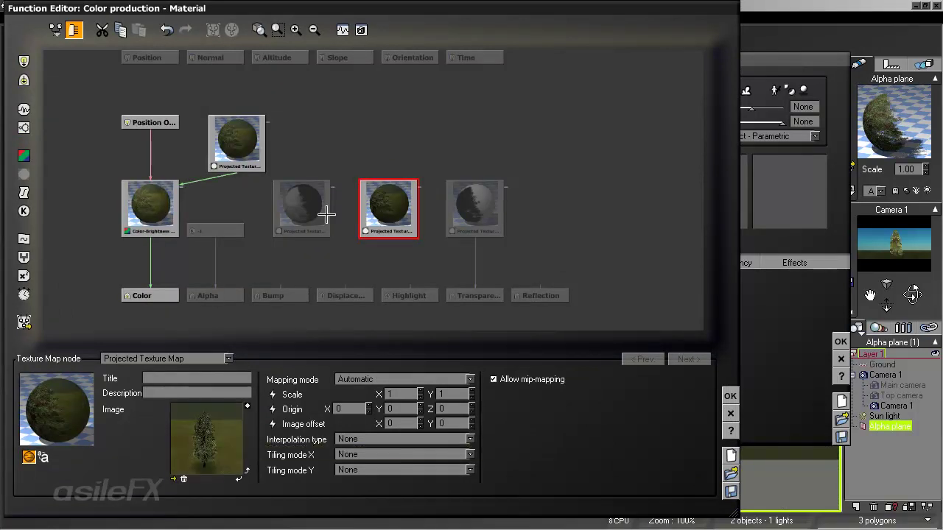
# Set the depth picture node's interpolation to Bilinear and connect it to the Bump output, placing it directly above that output.
pyautogui.click(309, 207)
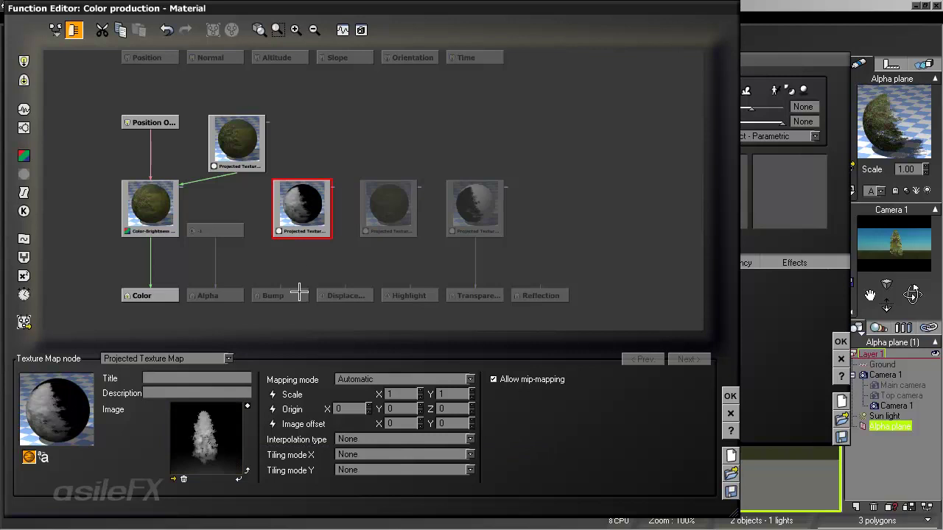
pyautogui.click(360, 440)
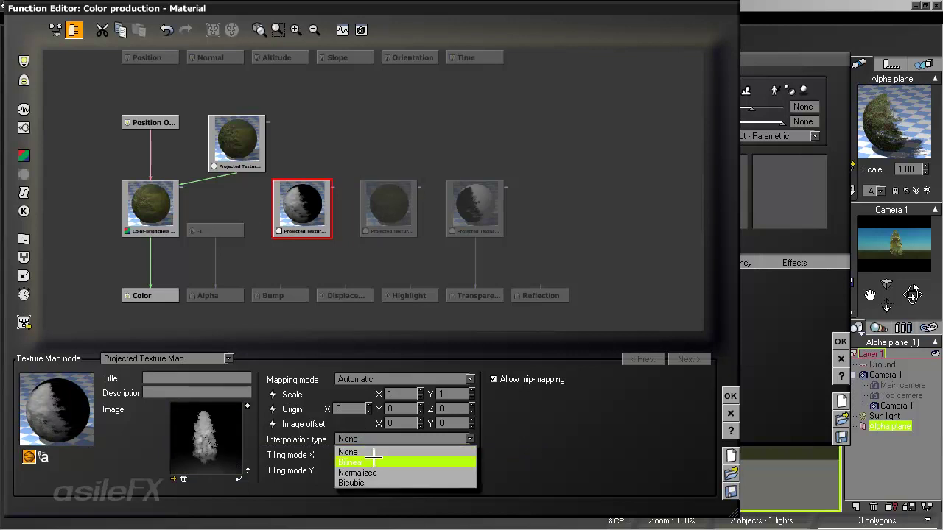
pyautogui.click(375, 462)
pyautogui.moveTo(290, 284); pyautogui.dragTo(278, 262)
pyautogui.click(318, 219)
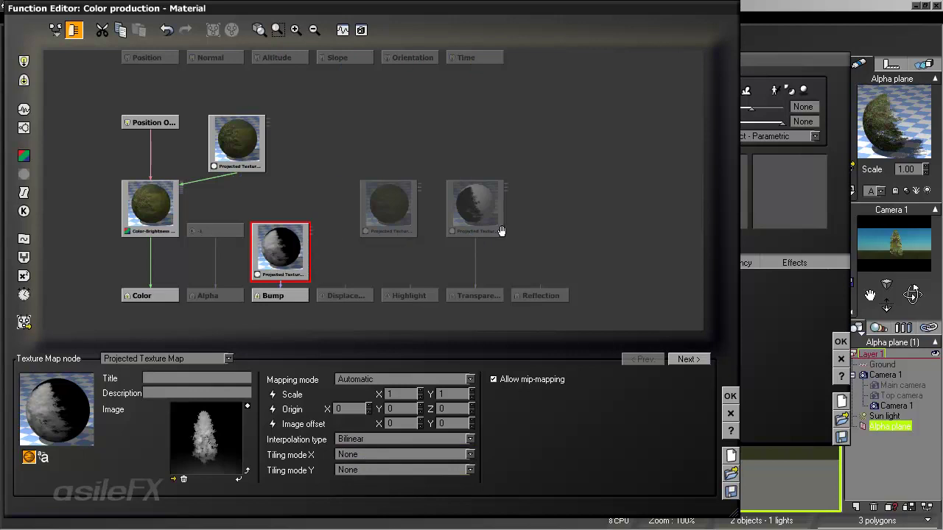
# Place the transparency picture node directly above its output and move the unconnected color picture node past the Reflection output.
pyautogui.moveTo(501, 230); pyautogui.dragTo(457, 229, button='right')
pyautogui.moveTo(444, 196); pyautogui.dragTo(444, 239)
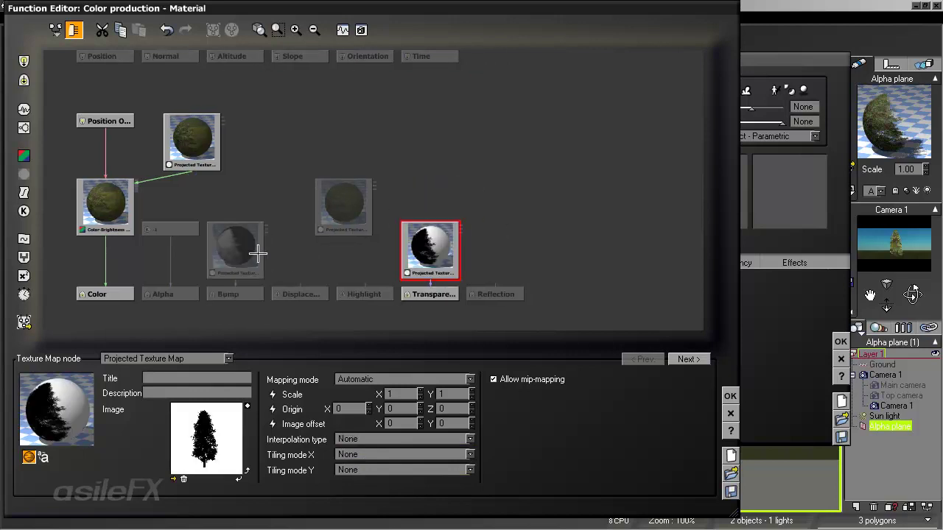
pyautogui.click(248, 251)
pyautogui.click(463, 179)
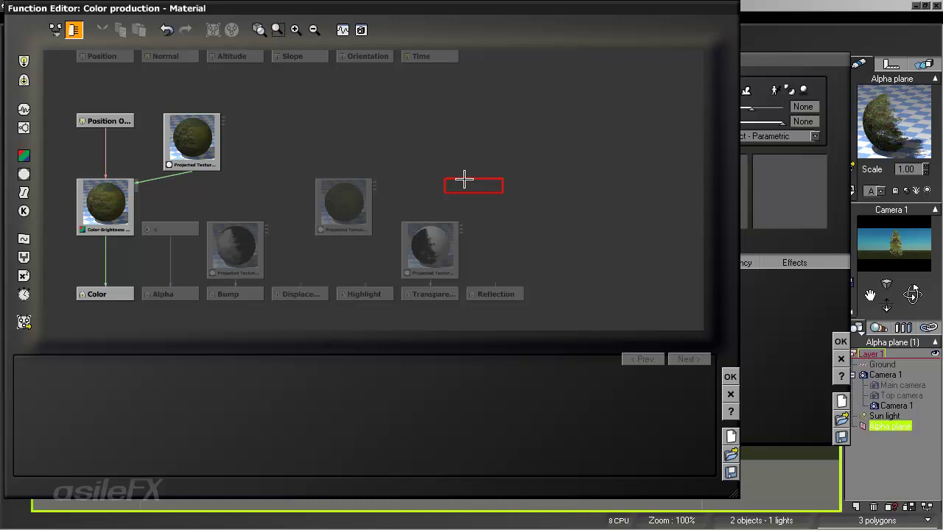
pyautogui.moveTo(327, 203); pyautogui.dragTo(567, 180)
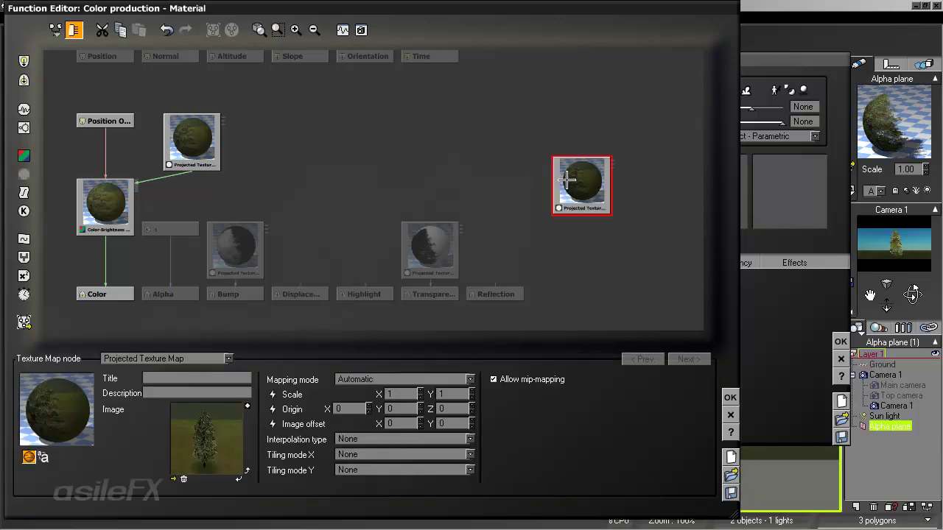
pyautogui.moveTo(617, 254); pyautogui.dragTo(505, 202, button='right')
pyautogui.moveTo(491, 138); pyautogui.dragTo(491, 160)
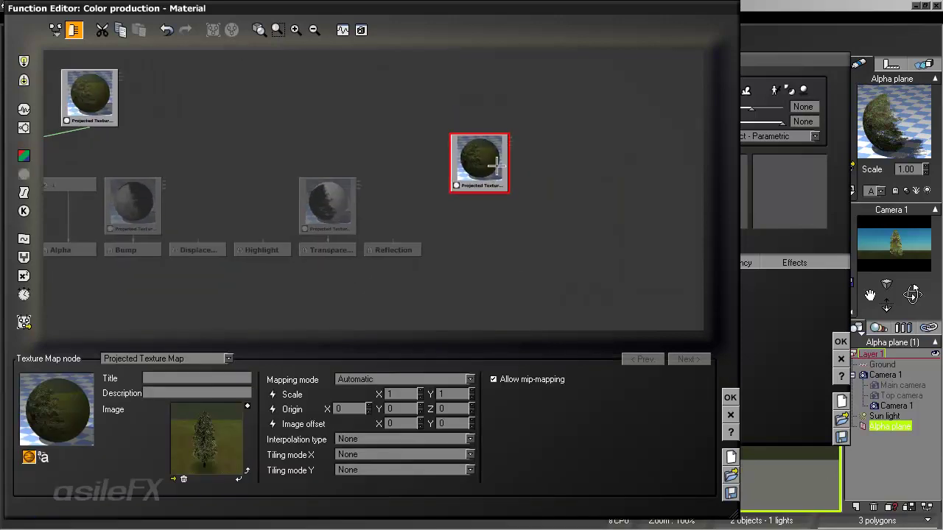
# Add a Color backlight output node and connect the unconnected color picture node to it.
pyautogui.click(467, 243)
pyautogui.rightClick(472, 214)
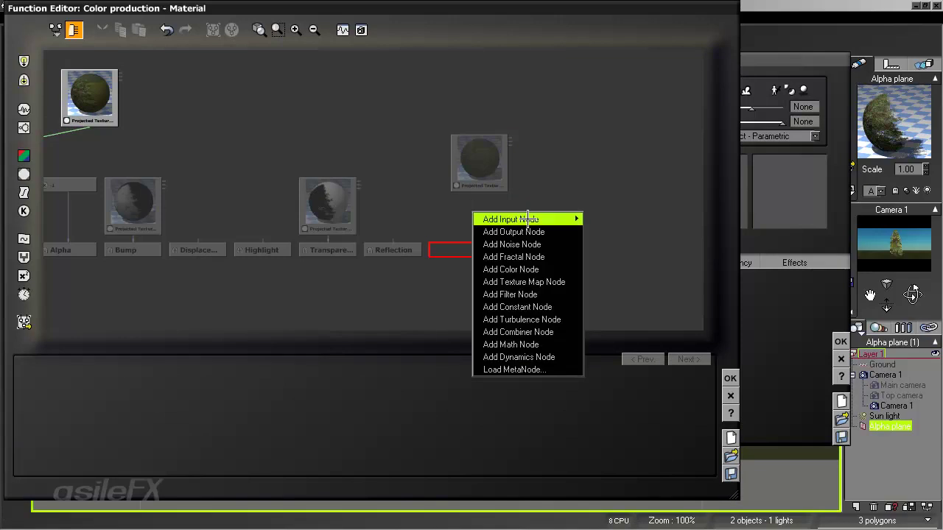
pyautogui.moveTo(553, 232)
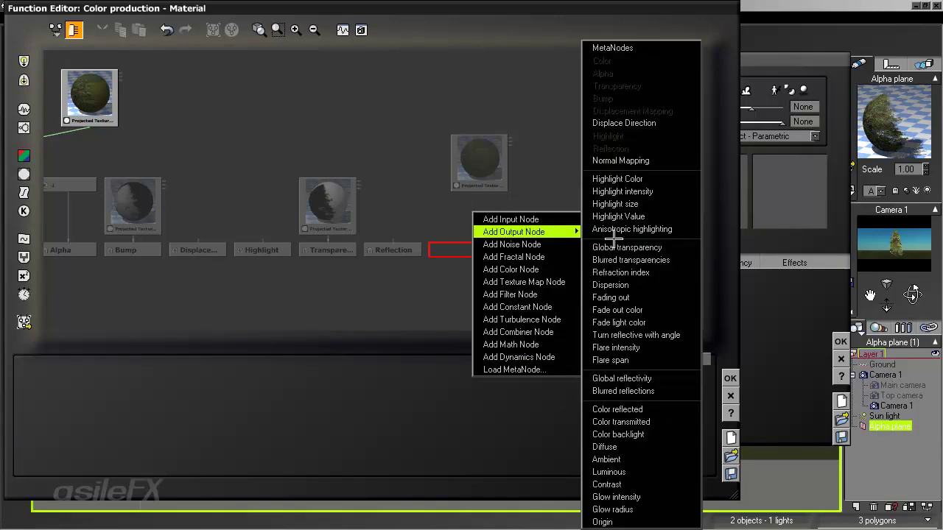
pyautogui.click(666, 434)
pyautogui.moveTo(460, 235); pyautogui.dragTo(458, 195)
pyautogui.click(508, 185)
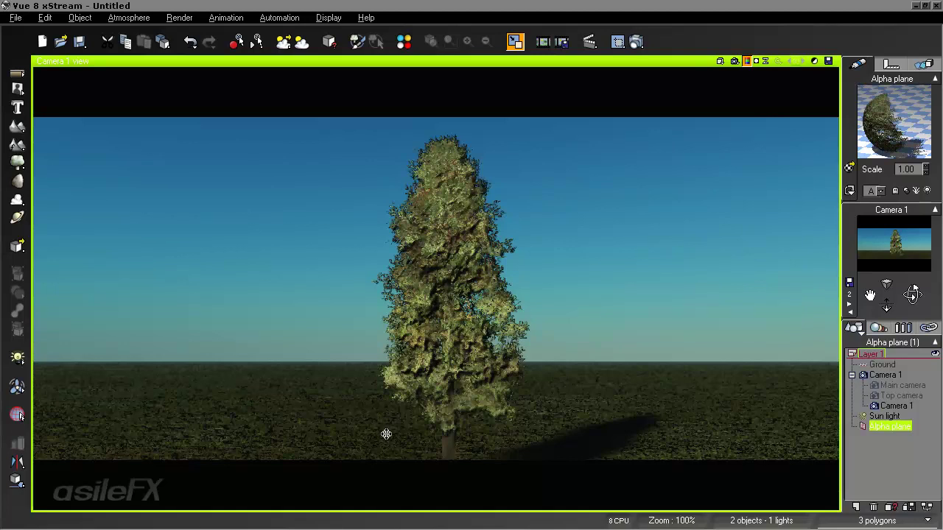
# Set the alpha plane material's bump depth to 0.1.
pyautogui.rightClick(883, 118)
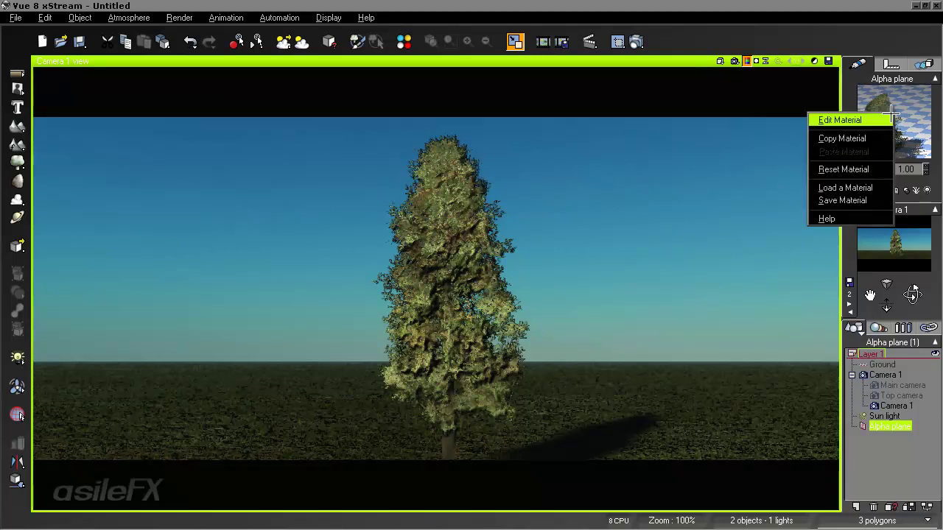
pyautogui.click(841, 122)
pyautogui.click(472, 262)
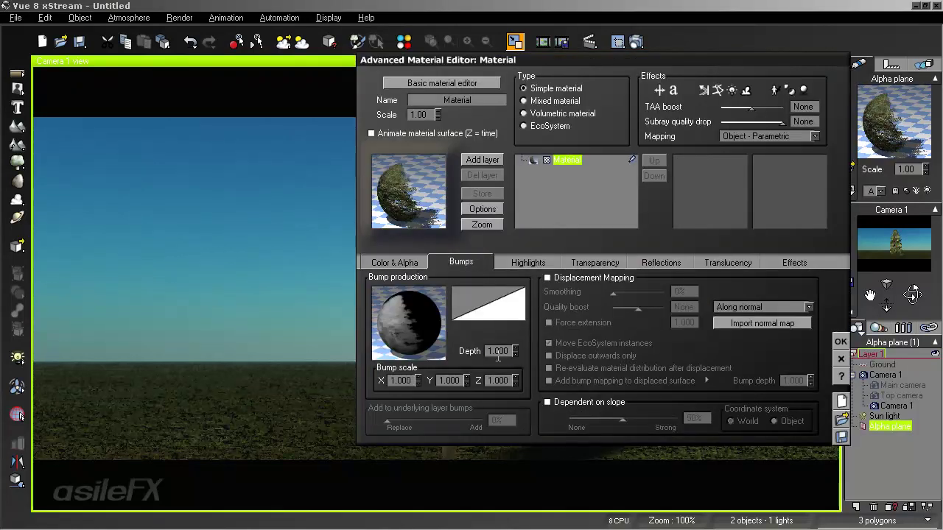
pyautogui.moveTo(494, 352); pyautogui.dragTo(524, 358)
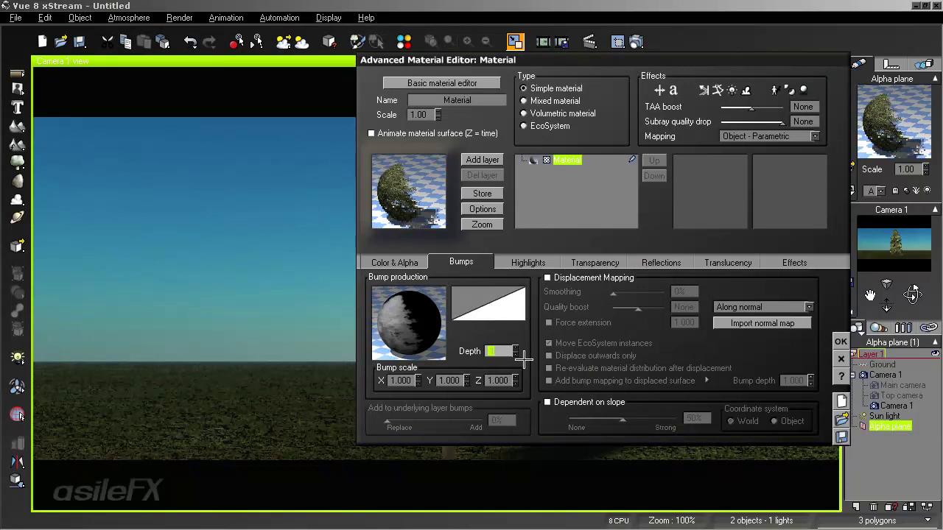
pyautogui.click(840, 343)
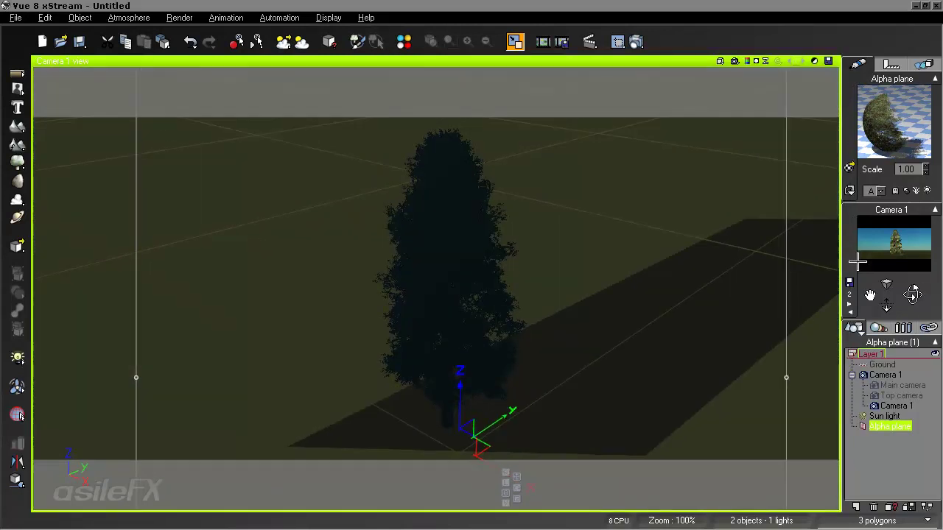
# Render the tree from above and again from ground level against the light to check its bump and backlight shading.
pyautogui.click(636, 42)
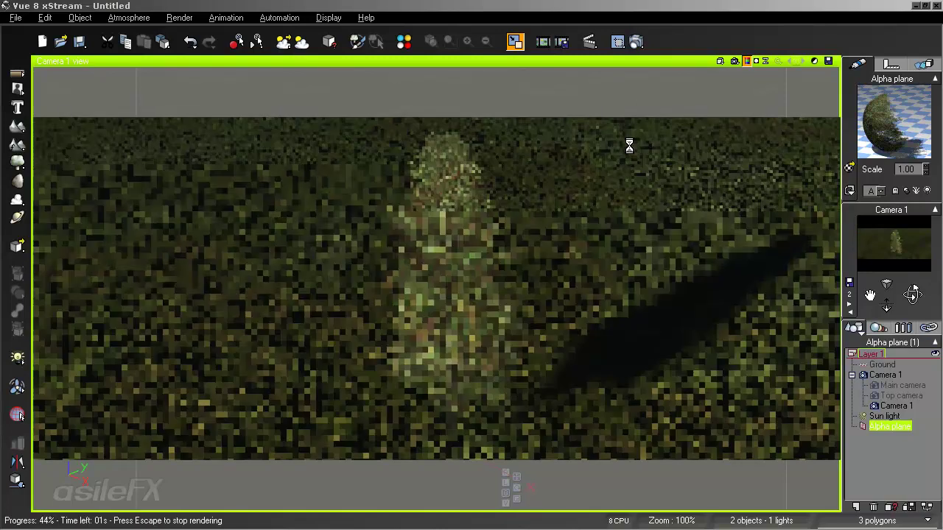
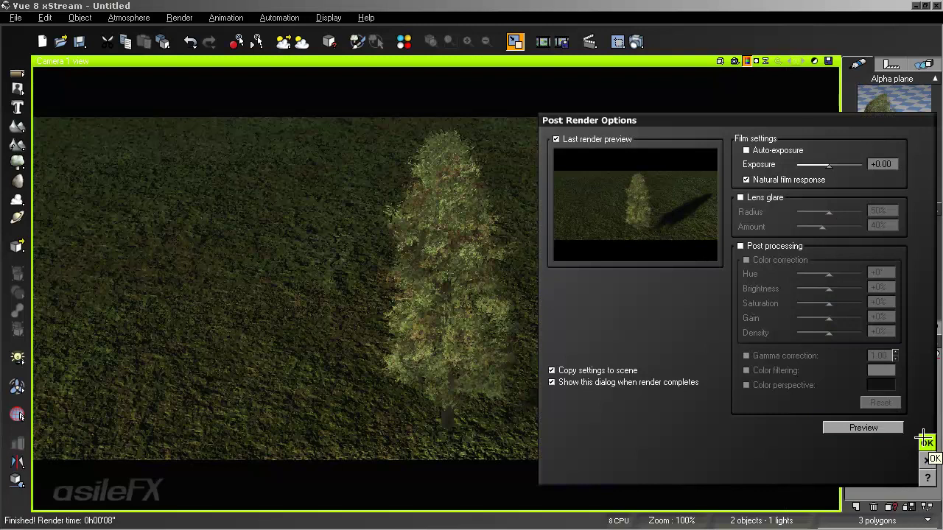
pyautogui.click(923, 440)
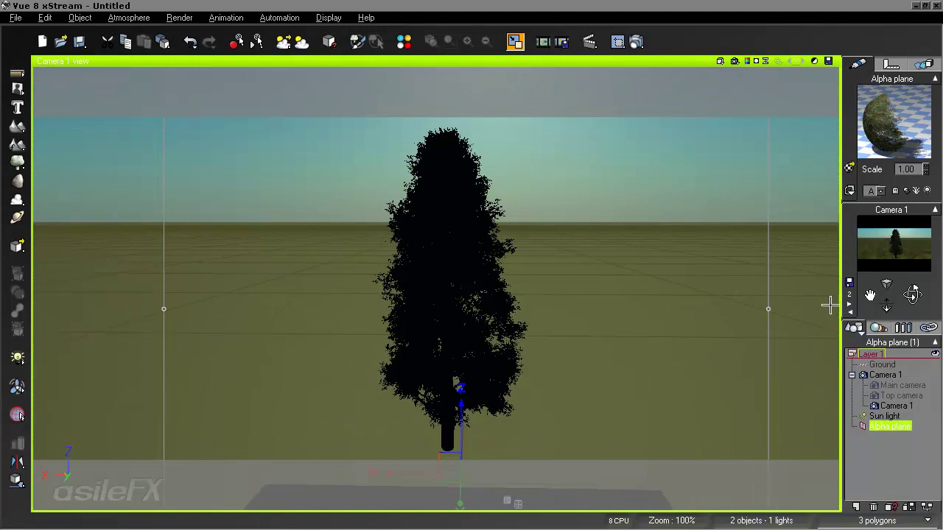
pyautogui.click(617, 42)
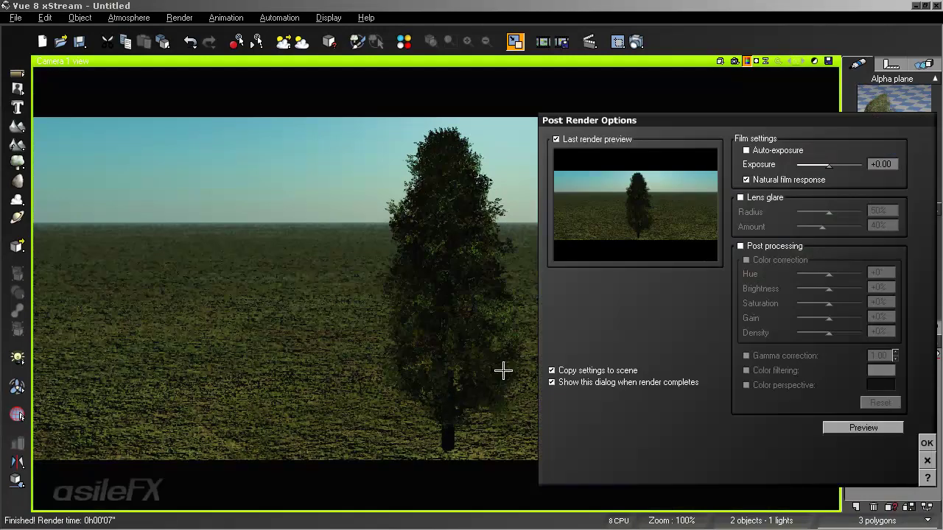
pyautogui.click(926, 442)
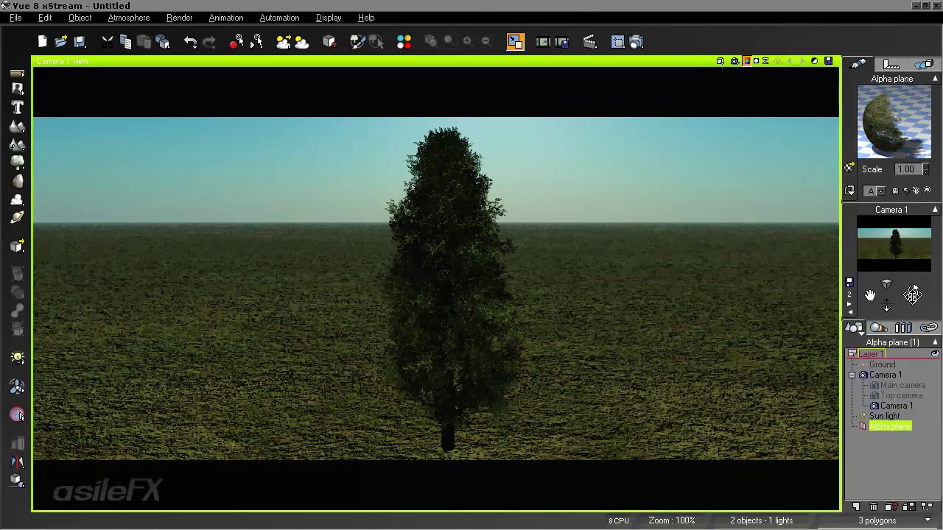
# Link the material's lighting Contrast to a function and replace its constant node with a Perlin noise node.
pyautogui.click(912, 294)
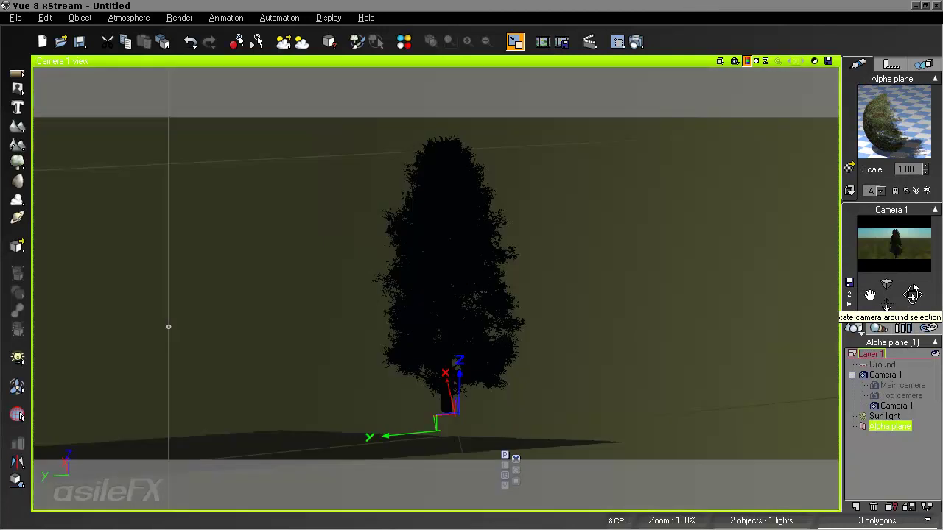
pyautogui.moveTo(913, 294); pyautogui.dragTo(916, 291)
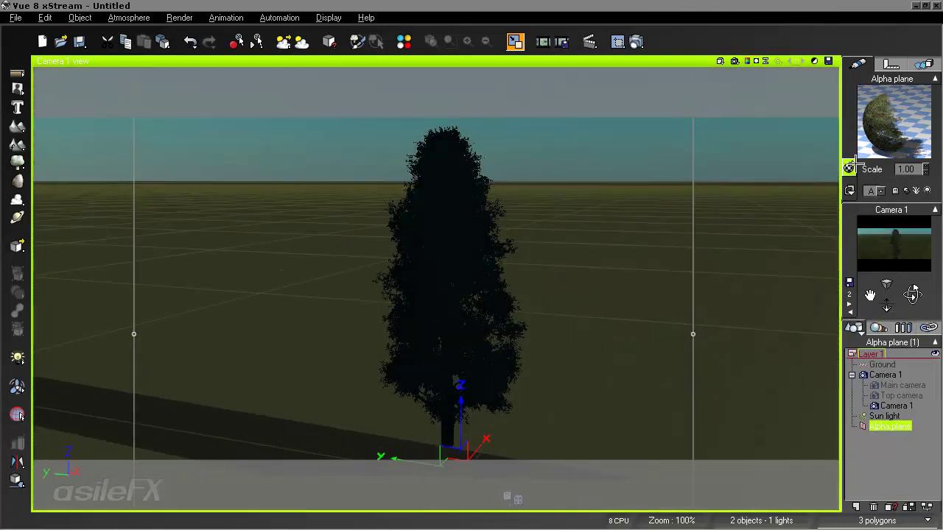
pyautogui.doubleClick(881, 146)
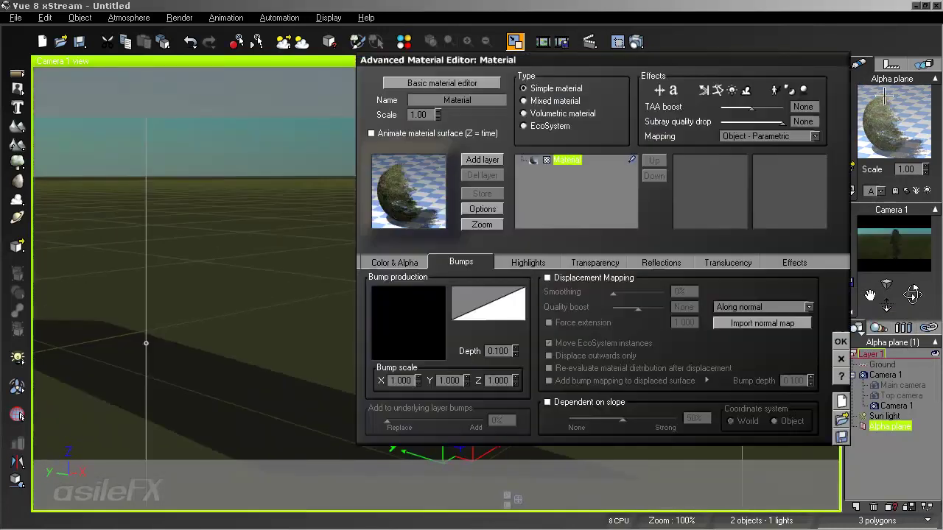
pyautogui.rightClick(432, 317)
pyautogui.click(793, 263)
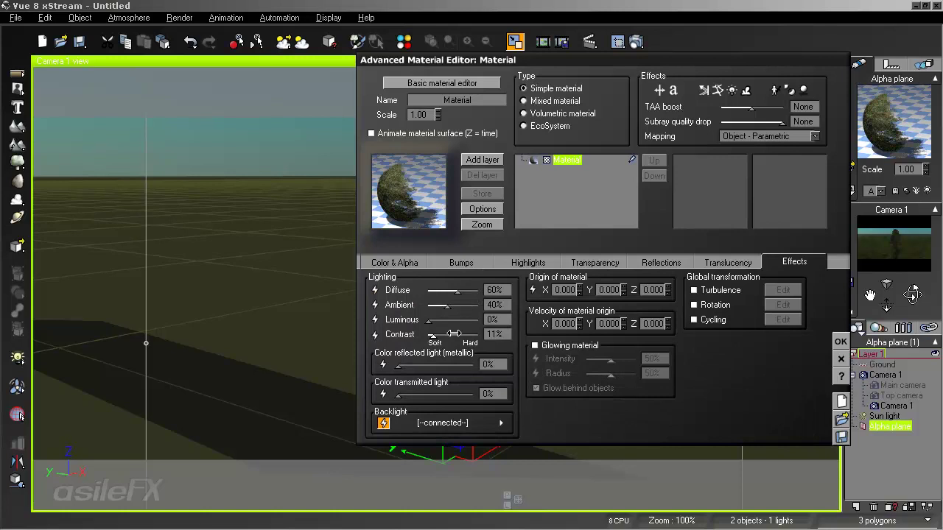
pyautogui.click(375, 335)
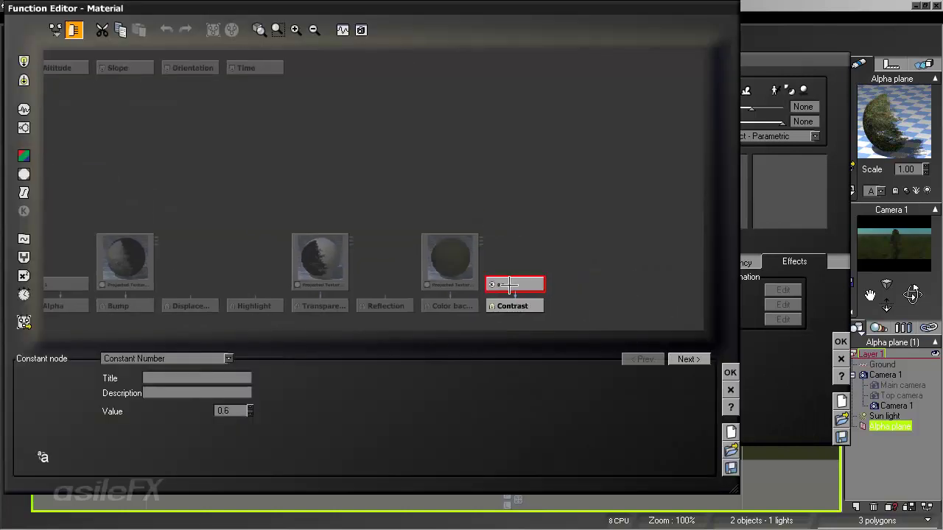
pyautogui.moveTo(514, 283); pyautogui.dragTo(516, 173)
pyautogui.click(25, 110)
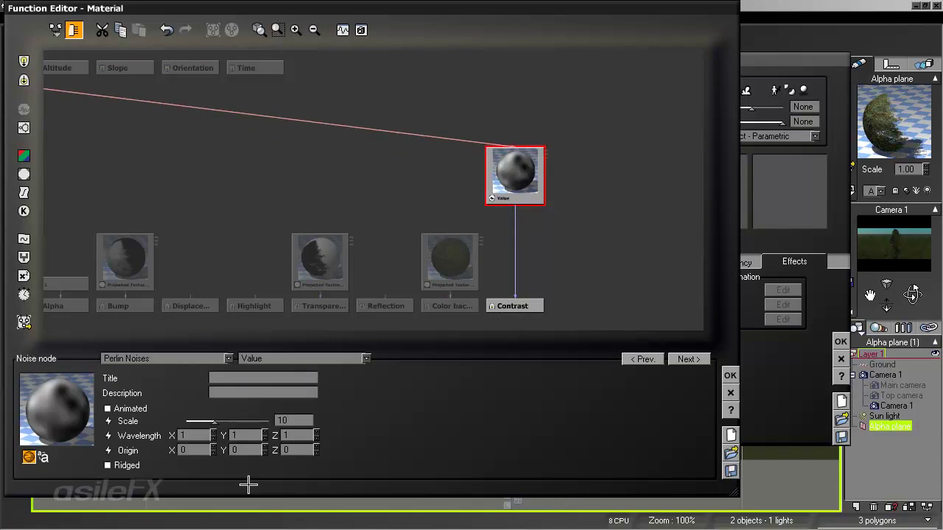
# Change the contrast noise node's type to Gradient and set its scale to 7.
pyautogui.moveTo(214, 422); pyautogui.dragTo(254, 420)
pyautogui.click(288, 357)
pyautogui.click(292, 386)
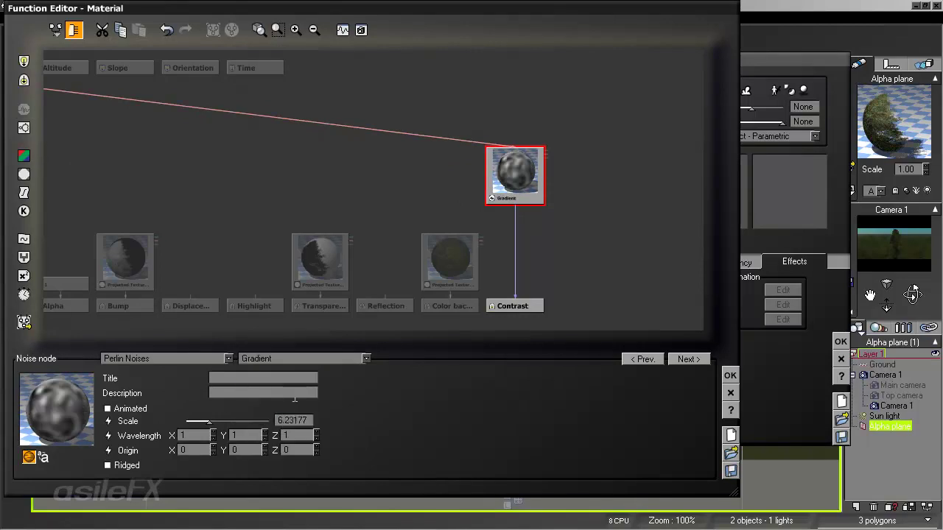
pyautogui.click(297, 419)
pyautogui.press('BackSpace')
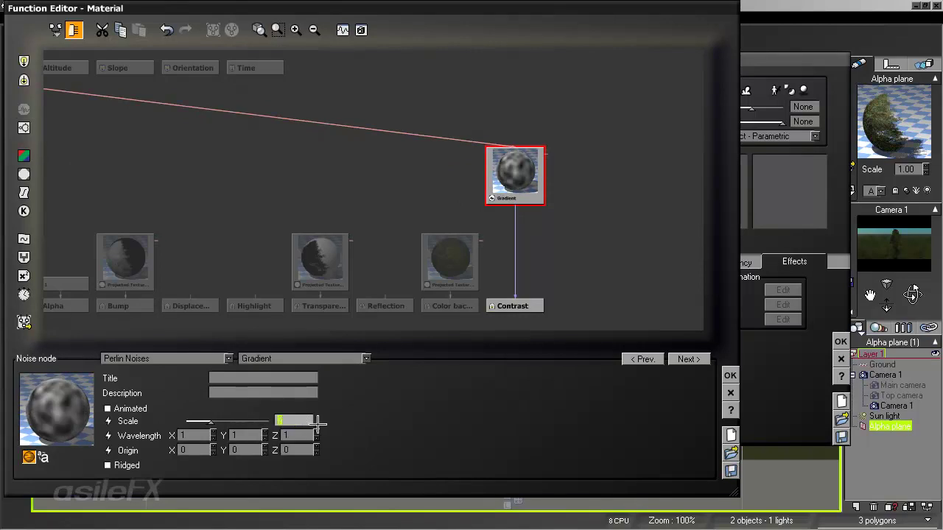
pyautogui.write('7')
pyautogui.click(301, 436)
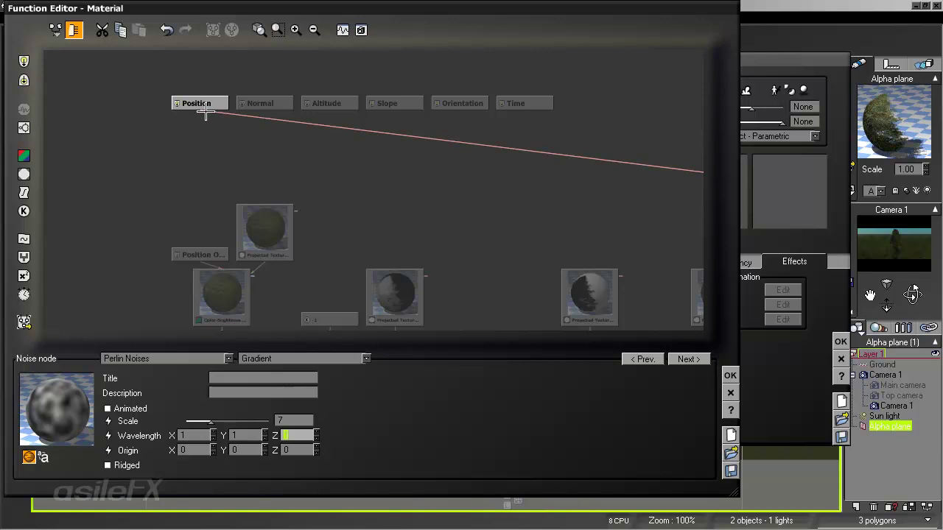
# Move the Position Options node up and route the Gradient noise node's position input through it.
pyautogui.moveTo(207, 256); pyautogui.dragTo(271, 170)
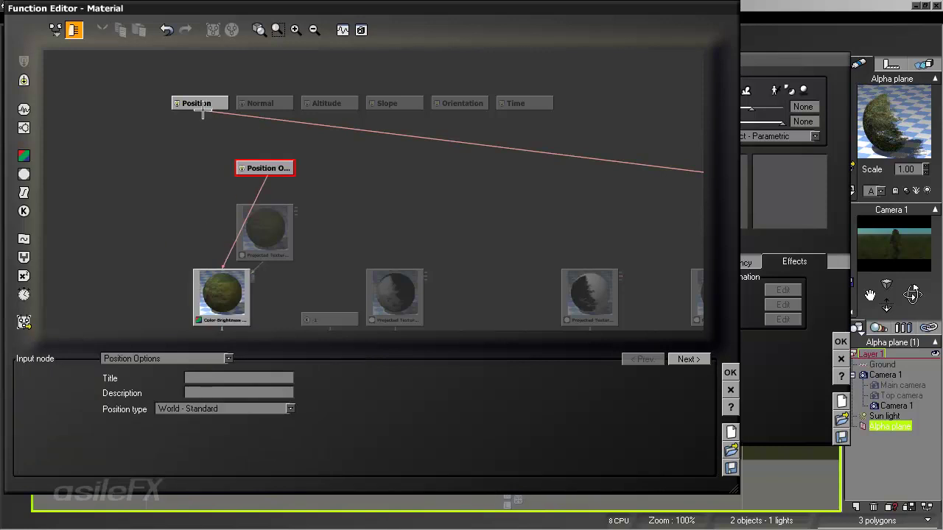
pyautogui.moveTo(202, 110); pyautogui.dragTo(464, 153)
pyautogui.moveTo(463, 253); pyautogui.dragTo(280, 206, button='middle')
# Insert a filter node between the Gradient noise and the Contrast output, align it between them, and change its type to Map.
pyautogui.click(406, 230)
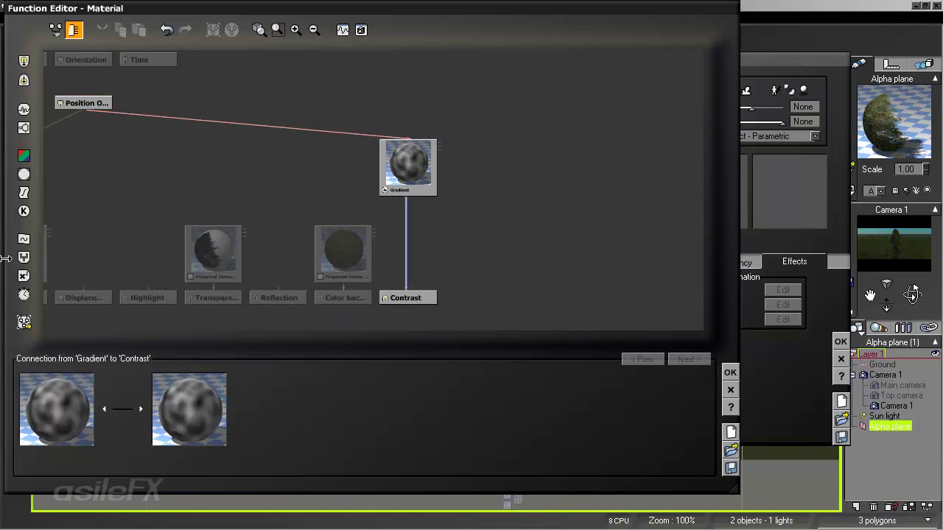
pyautogui.click(24, 192)
pyautogui.click(406, 254)
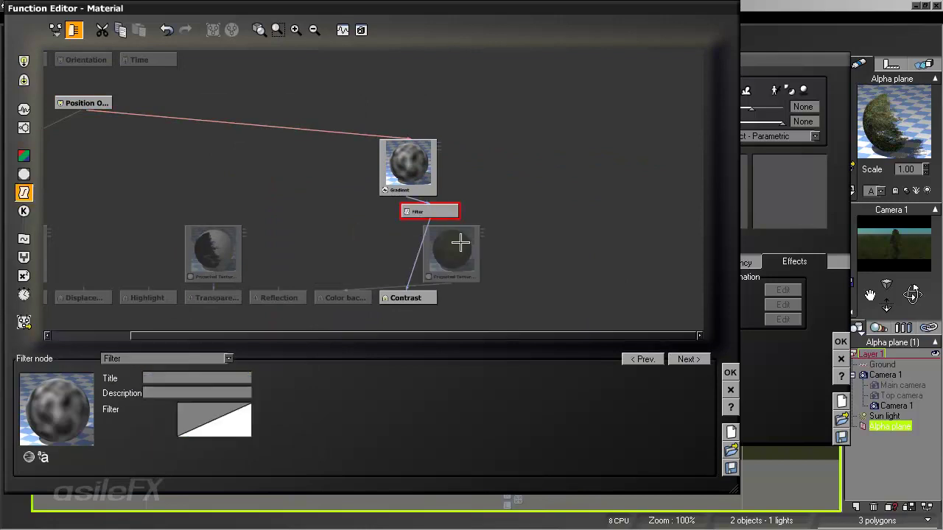
pyautogui.moveTo(459, 243); pyautogui.dragTo(275, 269)
pyautogui.moveTo(426, 212); pyautogui.dragTo(391, 269)
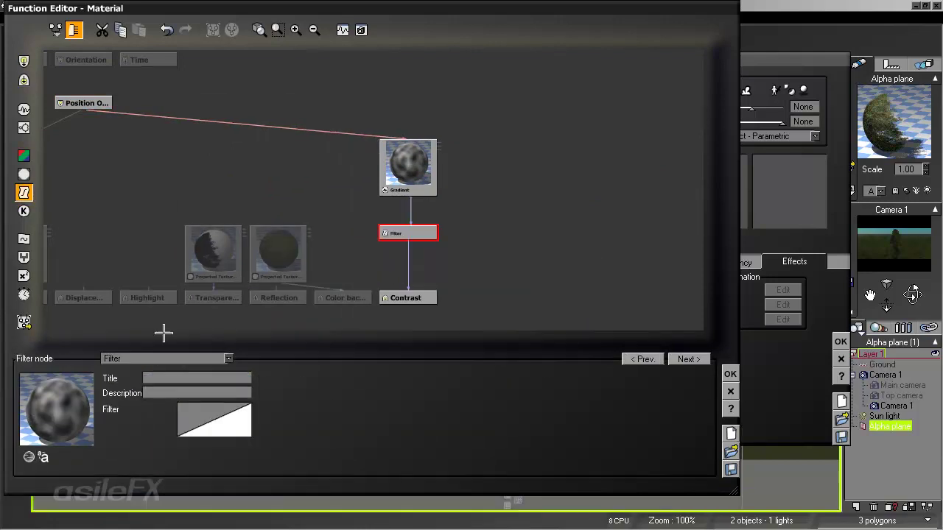
pyautogui.click(161, 357)
pyautogui.click(187, 438)
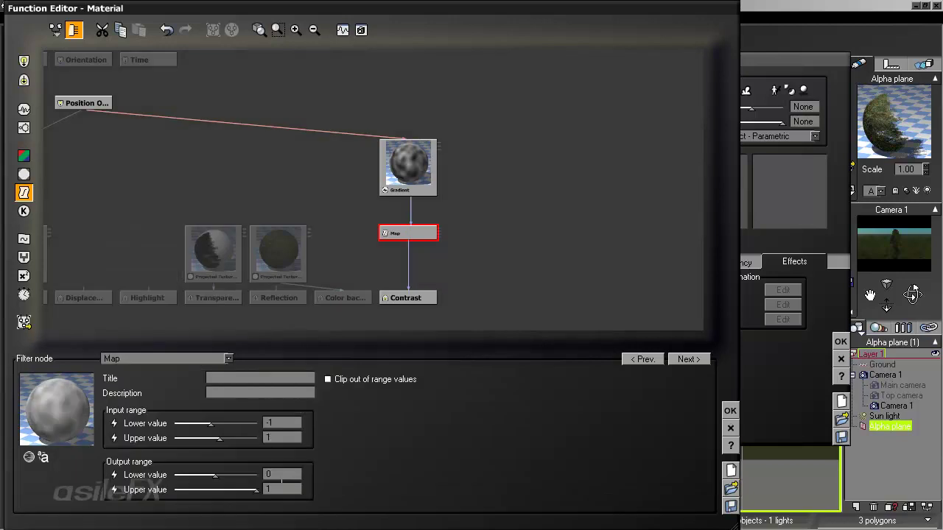
# Set the Map node's output range to .1 through .8, clip out-of-range values, and accept the function and material edits.
pyautogui.click(281, 486)
pyautogui.write('.8')
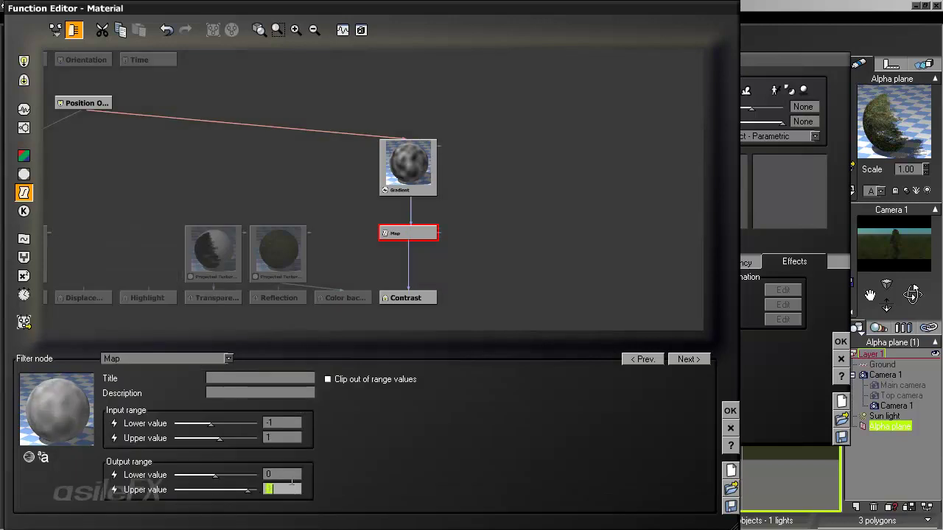
pyautogui.click(293, 473)
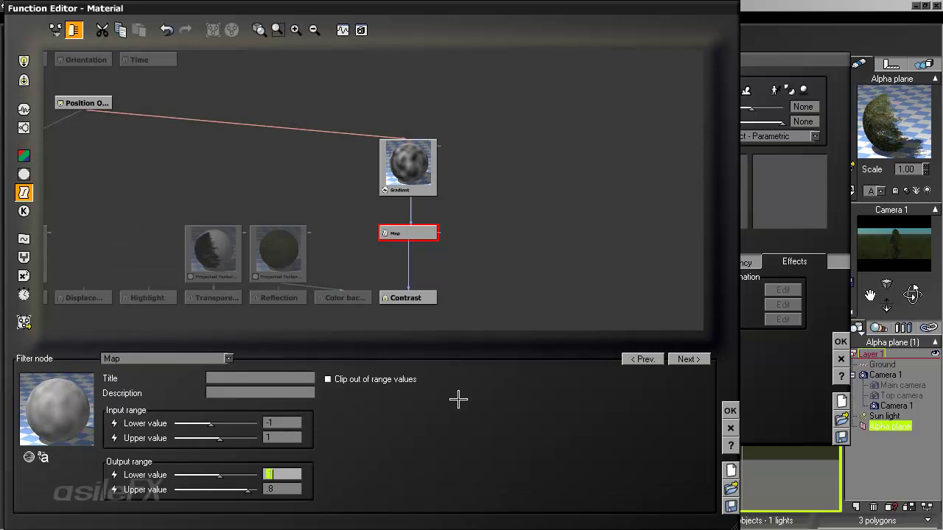
pyautogui.click(352, 379)
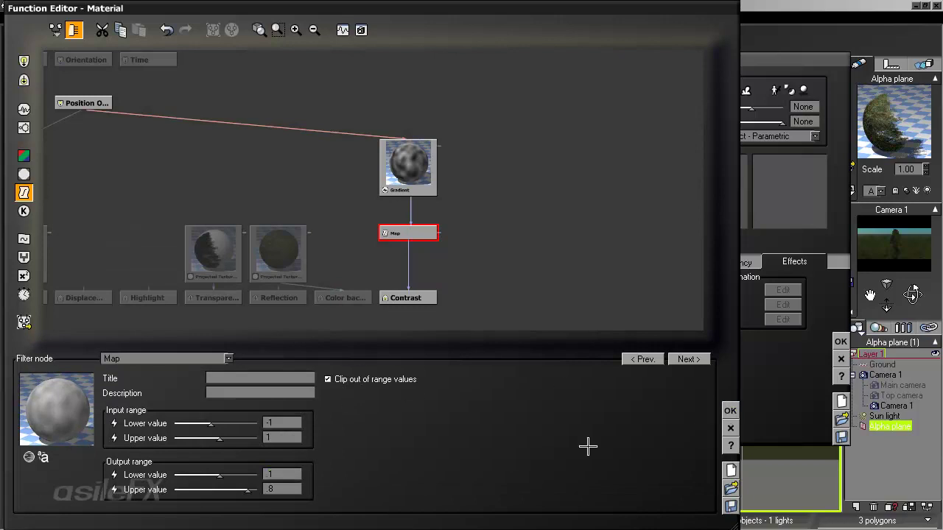
pyautogui.click(730, 410)
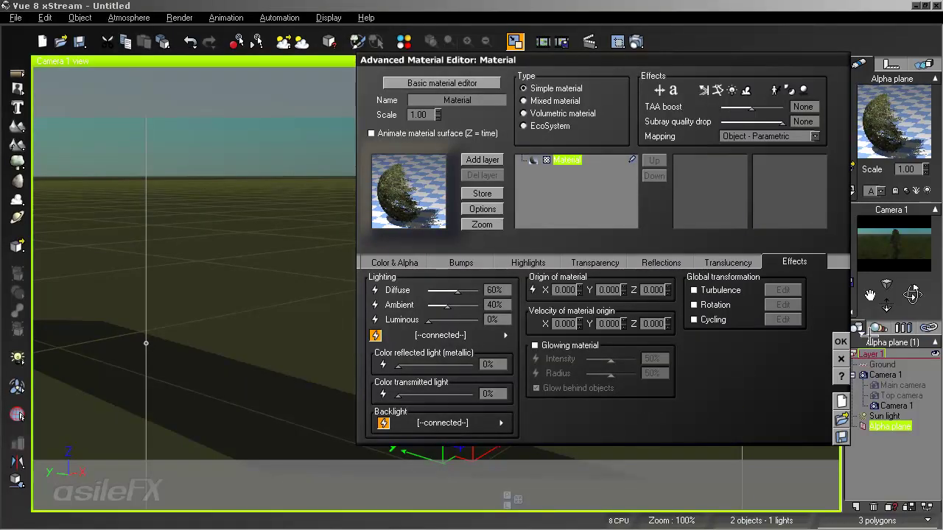
pyautogui.click(841, 341)
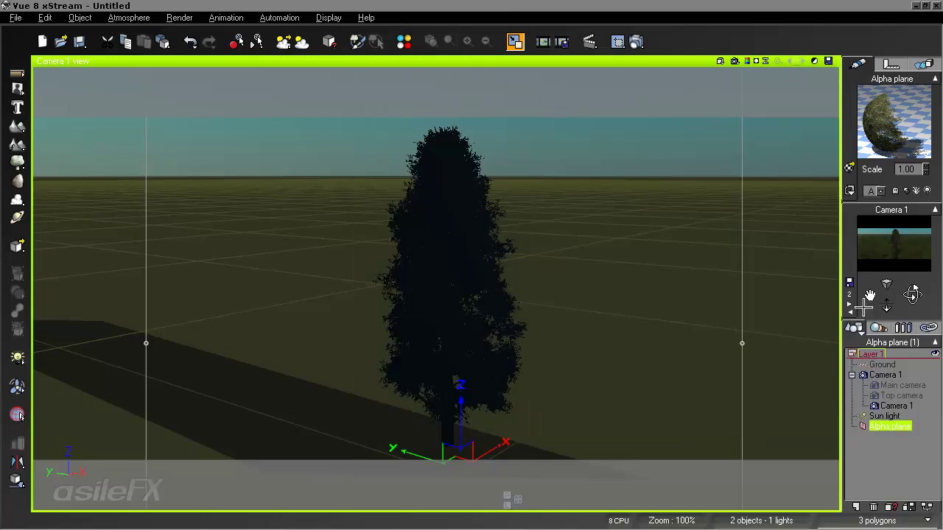
# Render the tree and compare its color picture with the alpha channel.
pyautogui.click(745, 62)
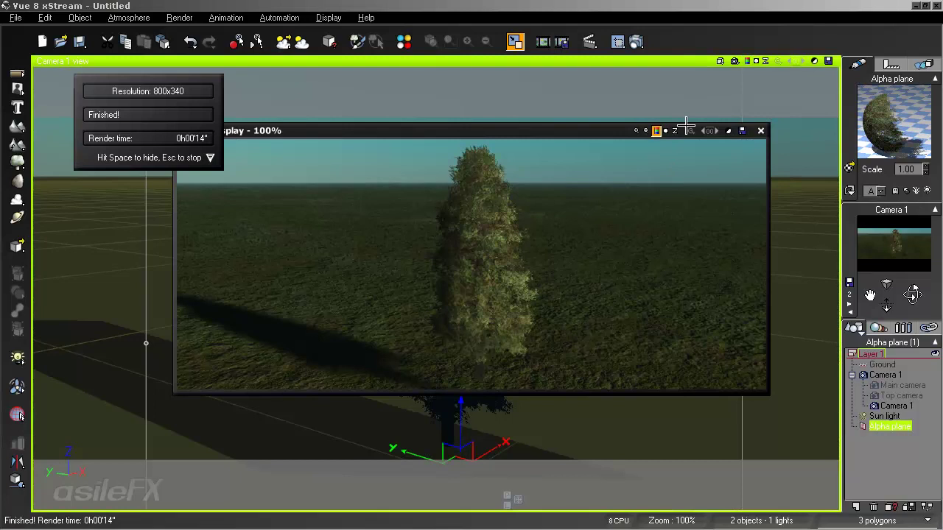
pyautogui.click(665, 130)
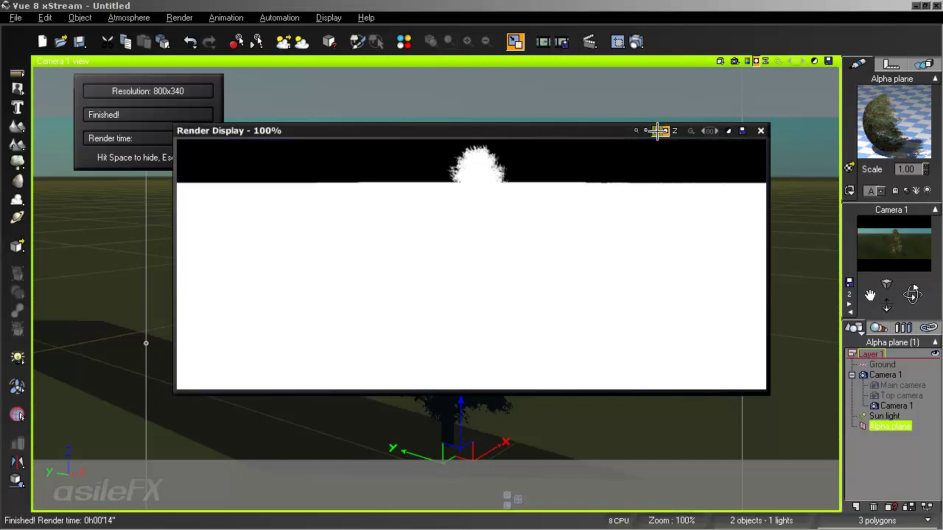
pyautogui.click(656, 130)
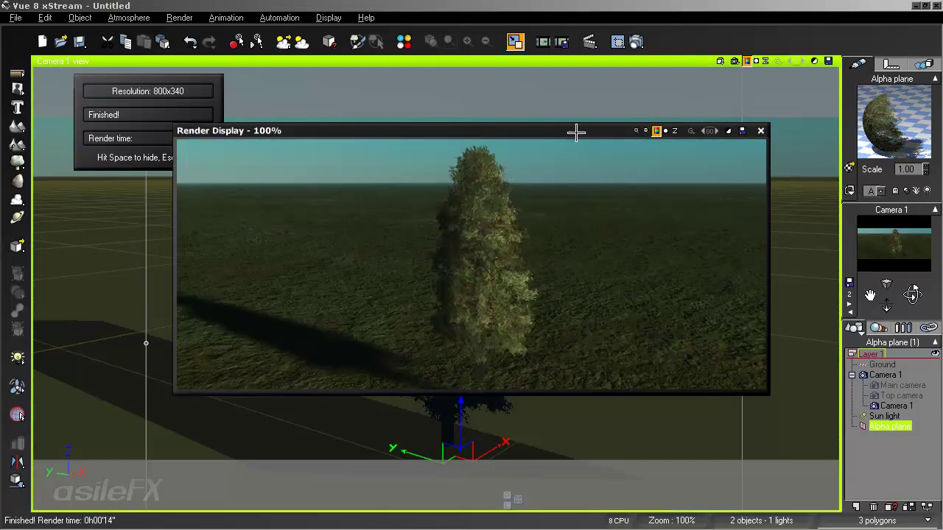
pyautogui.click(761, 130)
# View the tree from ground level and raise the alpha plane's pivot to Z -17.97 m, at the trunk's base.
pyautogui.moveTo(544, 251); pyautogui.dragTo(554, 272, button='right')
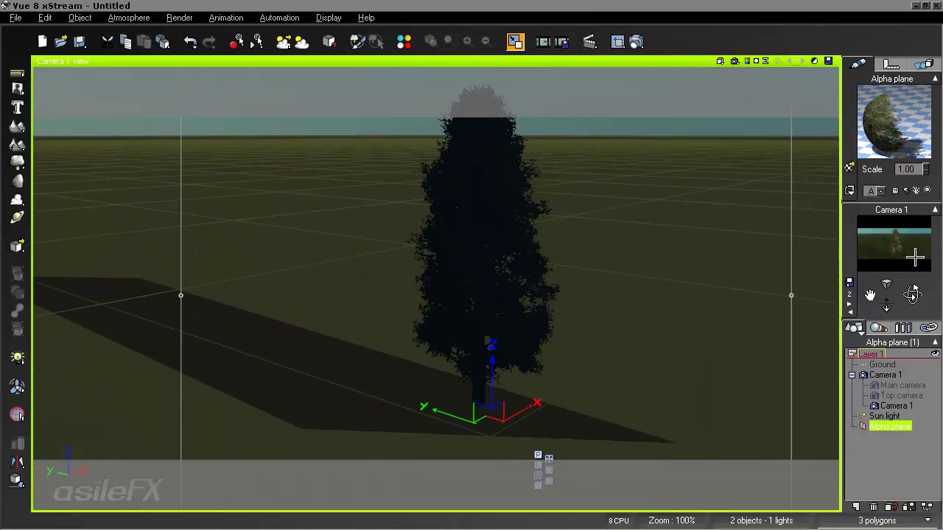
pyautogui.moveTo(918, 288); pyautogui.dragTo(869, 258)
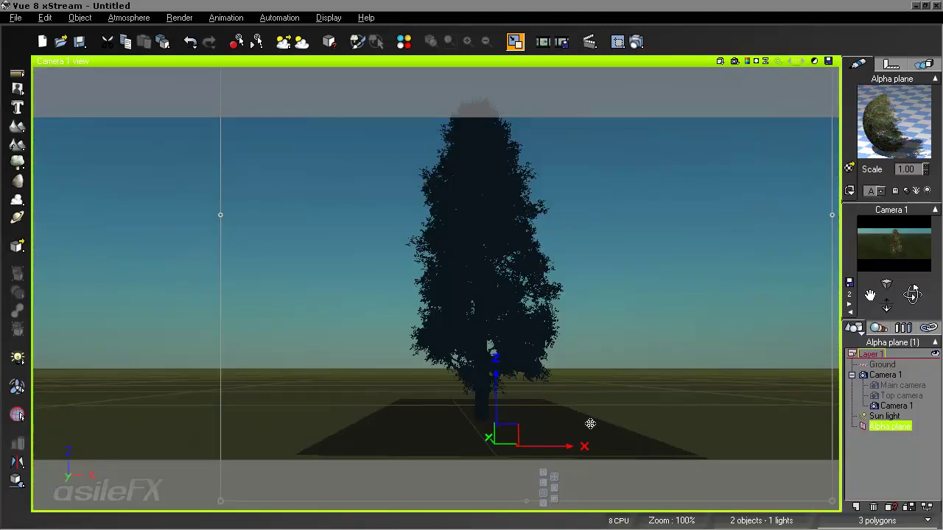
pyautogui.click(891, 64)
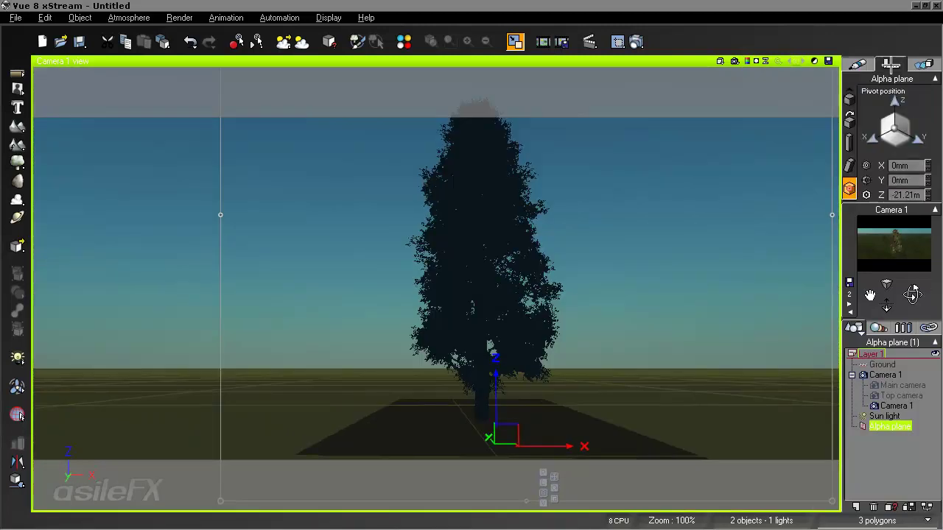
pyautogui.moveTo(893, 102); pyautogui.dragTo(893, 74)
# Frame the alpha plane in the orthographic views and shift its pivot to X -1.5 m, in line with the trunk.
pyautogui.doubleClick(601, 67)
pyautogui.click(231, 364)
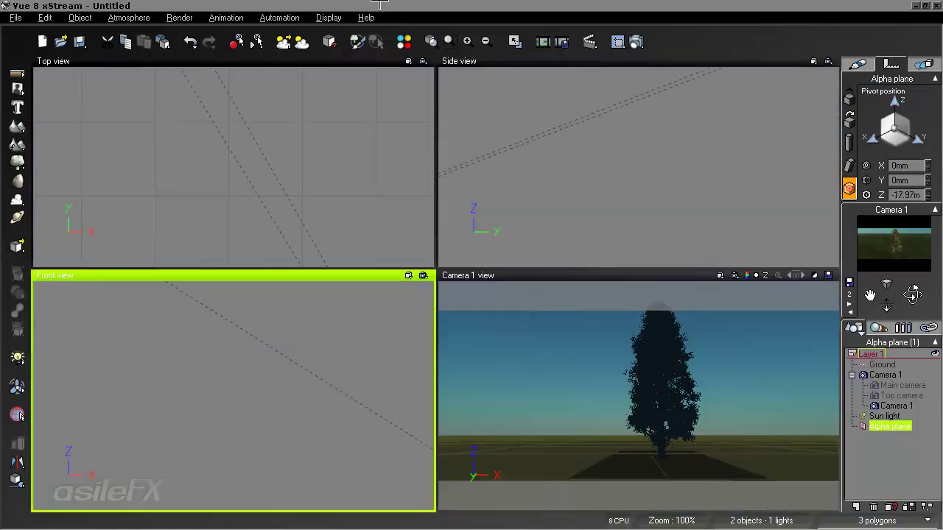
pyautogui.click(449, 42)
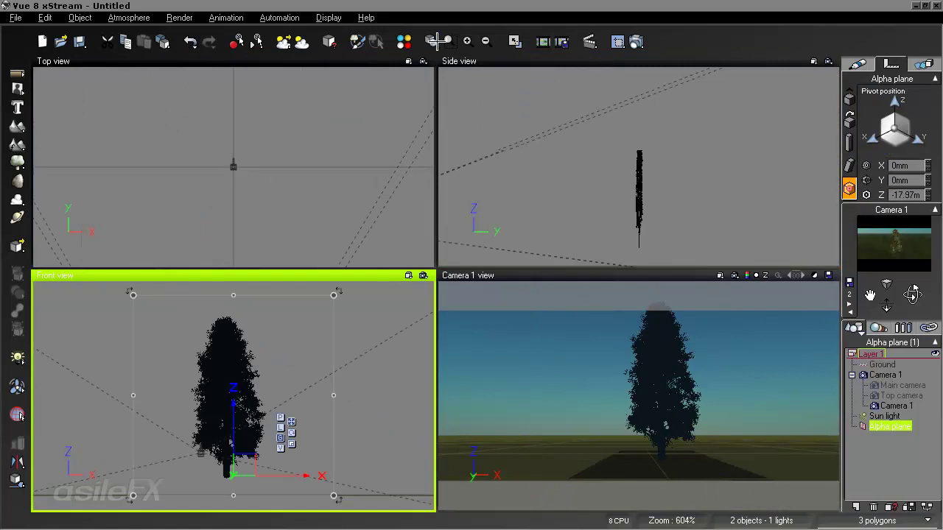
pyautogui.click(668, 134)
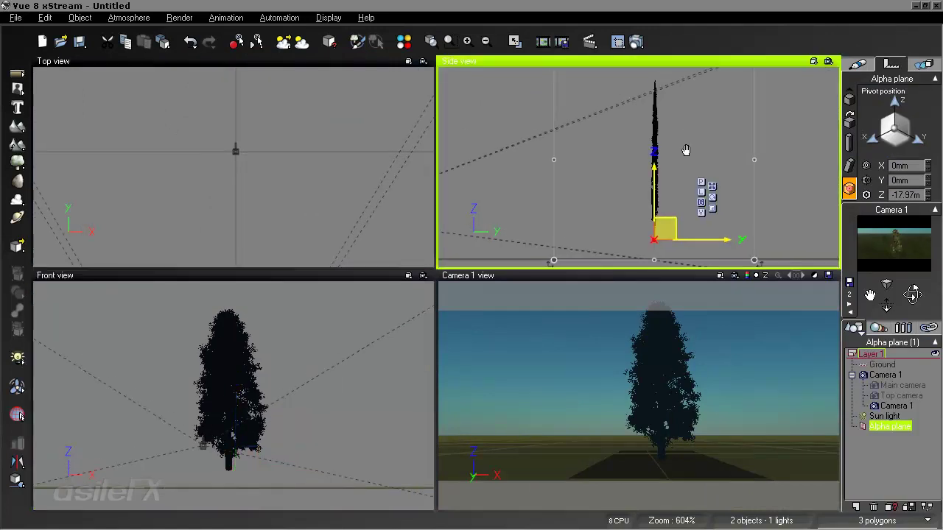
pyautogui.click(311, 400)
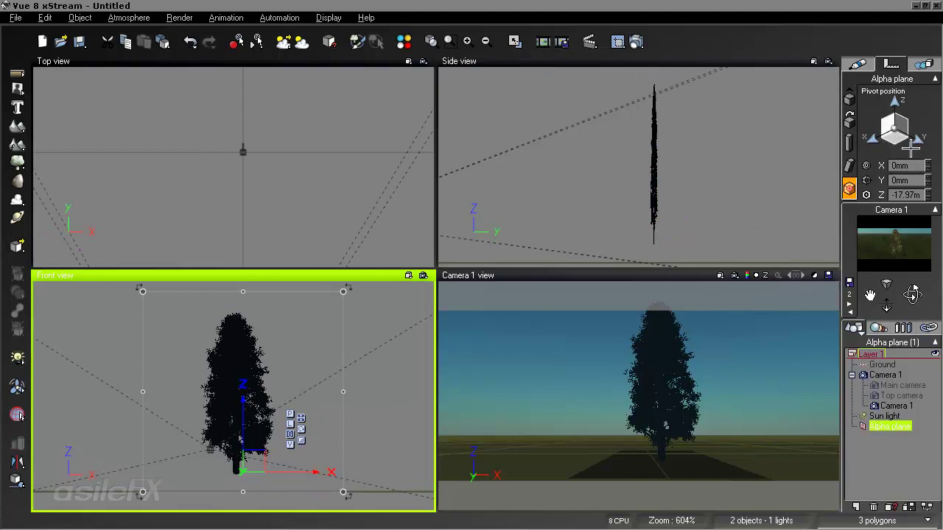
pyautogui.moveTo(874, 139); pyautogui.dragTo(882, 136)
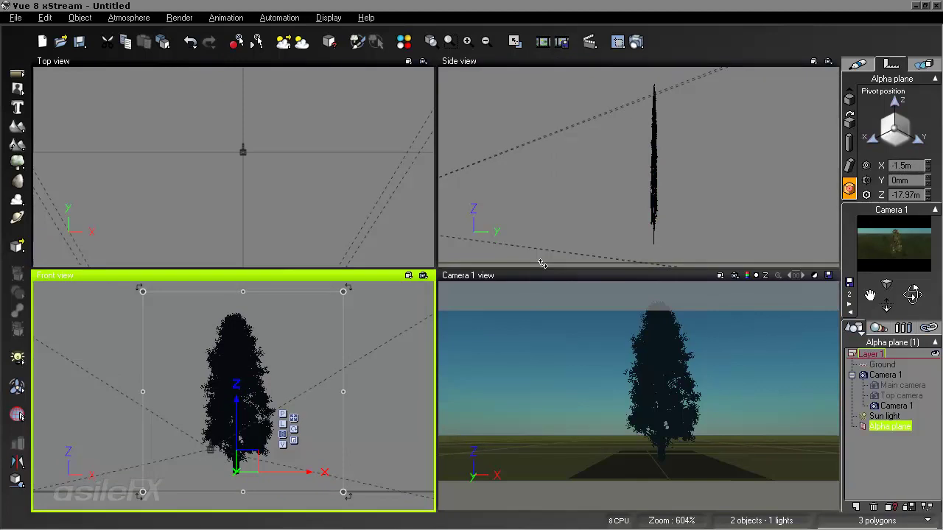
# Save the alpha plane as a Vue object named Tree_Bill3 with texture maps incorporated, accepting the object preview settings.
pyautogui.doubleClick(618, 275)
pyautogui.moveTo(511, 262)
pyautogui.mouseDown(button='right')
pyautogui.moveTo(524, 290)
pyautogui.moveTo(515, 274)
pyautogui.mouseUp(button='right')
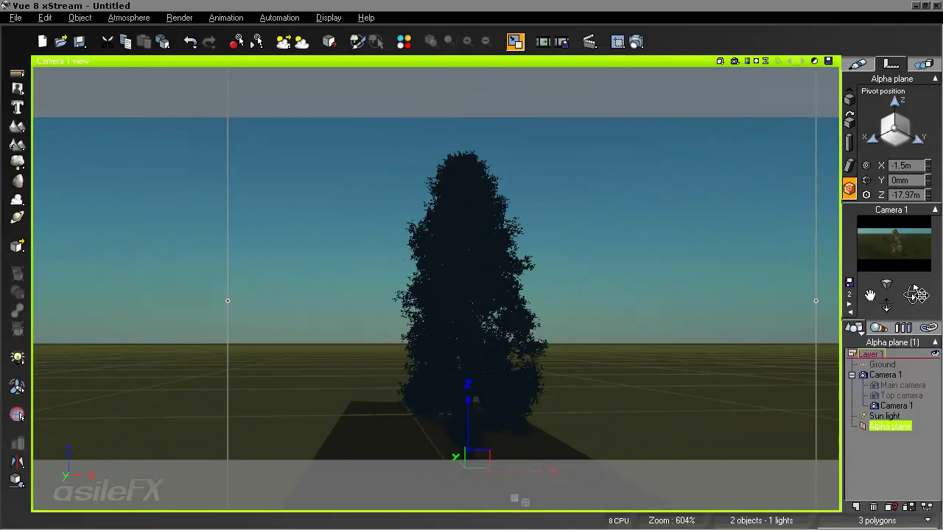
pyautogui.moveTo(916, 295); pyautogui.dragTo(908, 295)
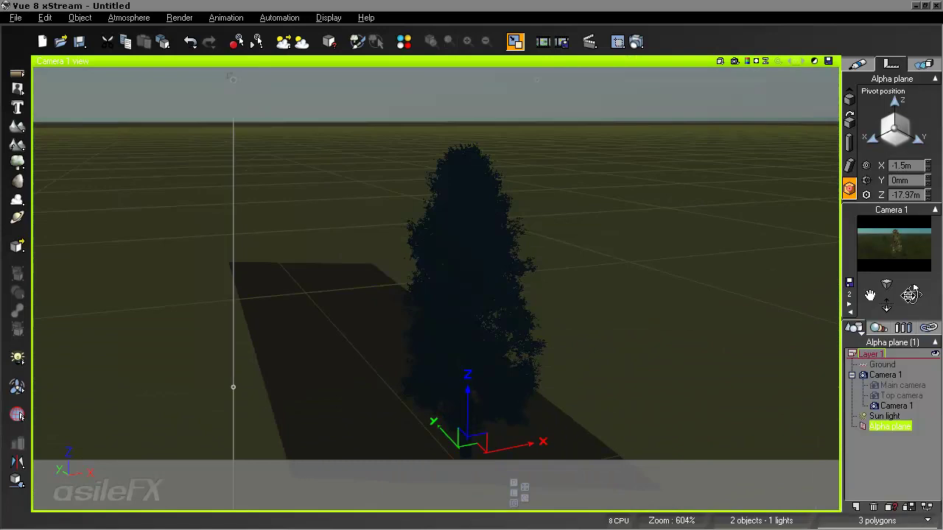
pyautogui.rightClick(465, 244)
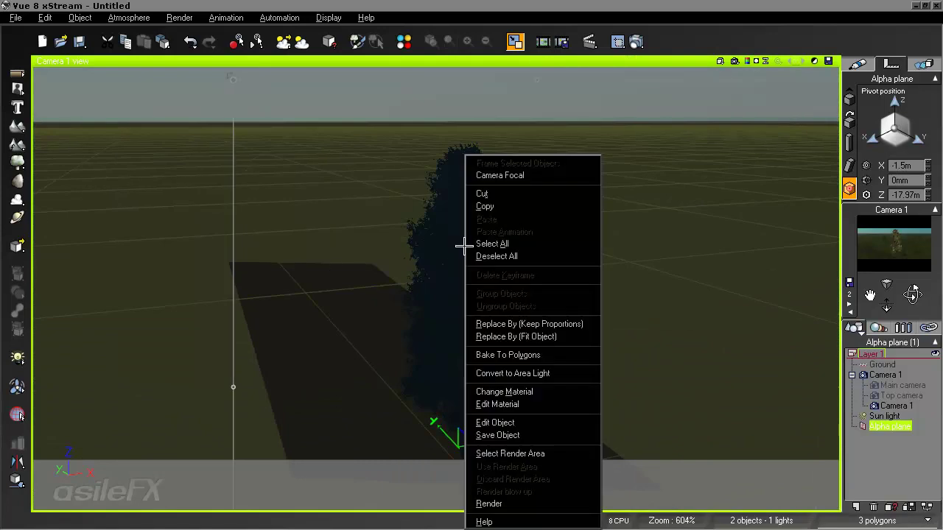
pyautogui.click(534, 435)
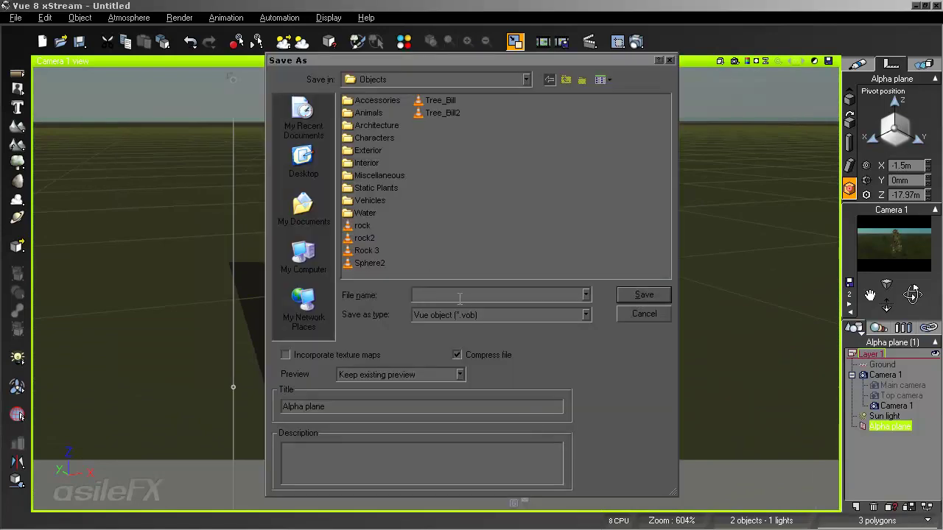
pyautogui.click(442, 112)
pyautogui.click(496, 294)
pyautogui.press('BackSpace')
pyautogui.write('3')
pyautogui.click(317, 354)
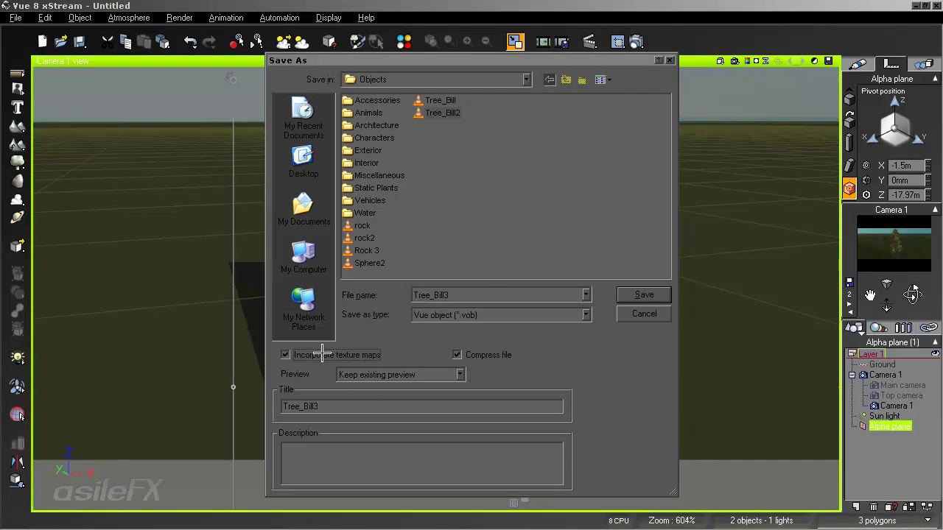
pyautogui.click(656, 295)
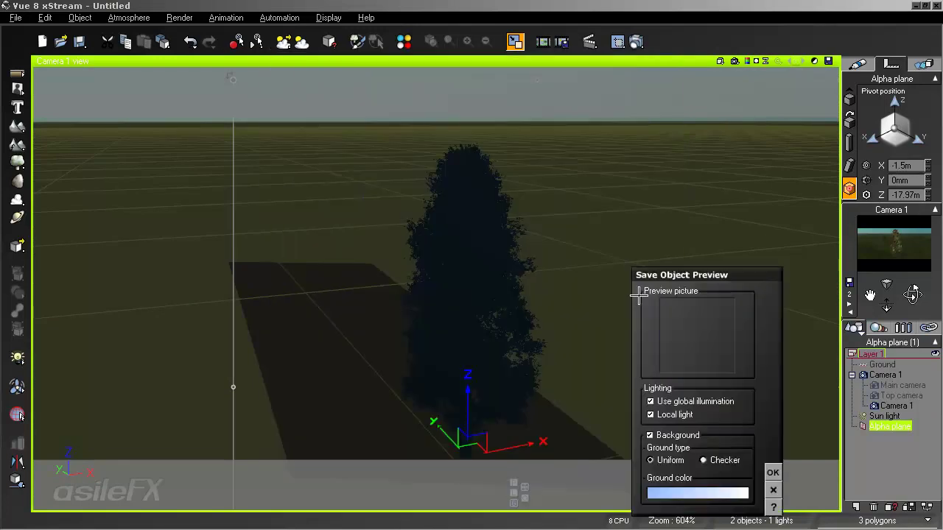
pyautogui.click(772, 473)
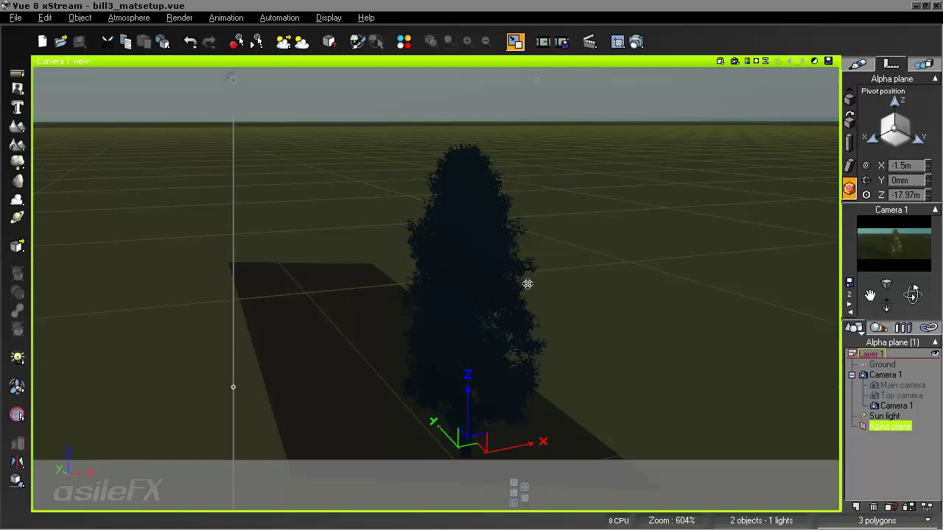
# Open the Bill_eco_4 scene from the bill collection.
pyautogui.click(43, 17)
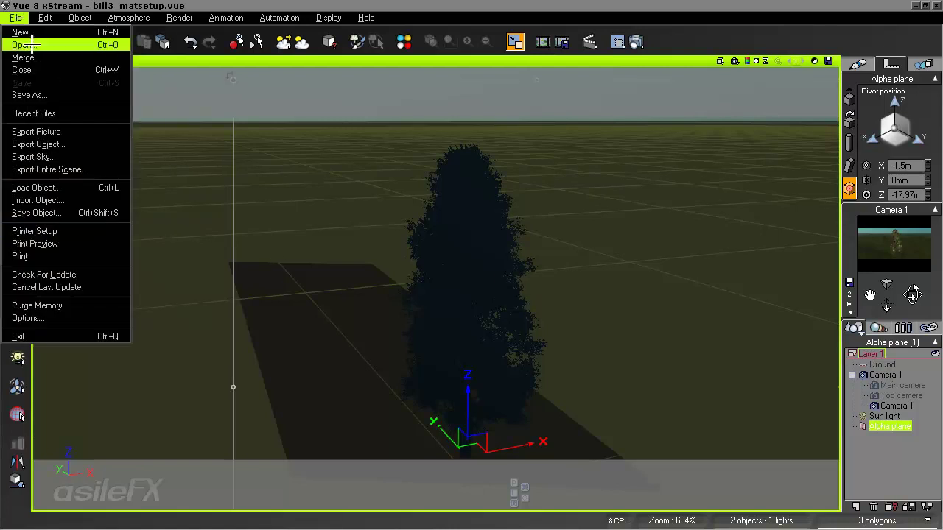
pyautogui.click(22, 42)
pyautogui.click(668, 189)
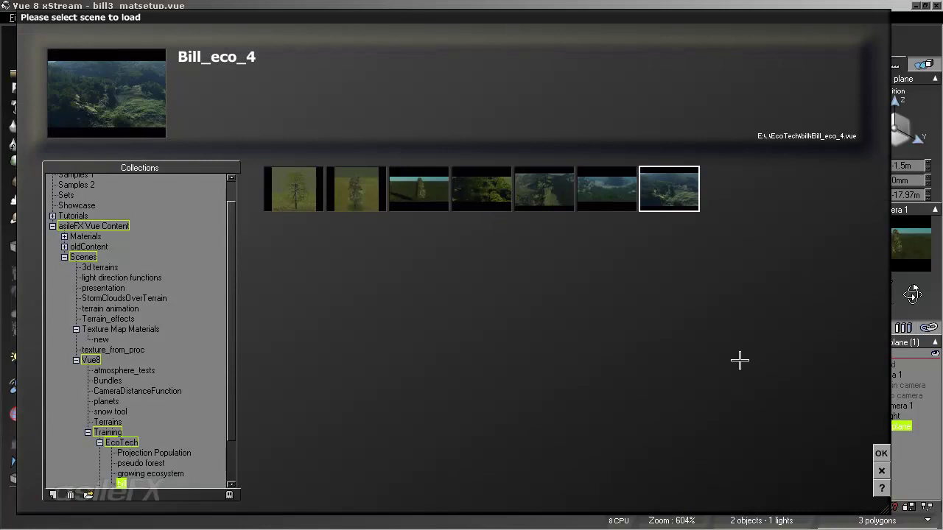
pyautogui.click(881, 453)
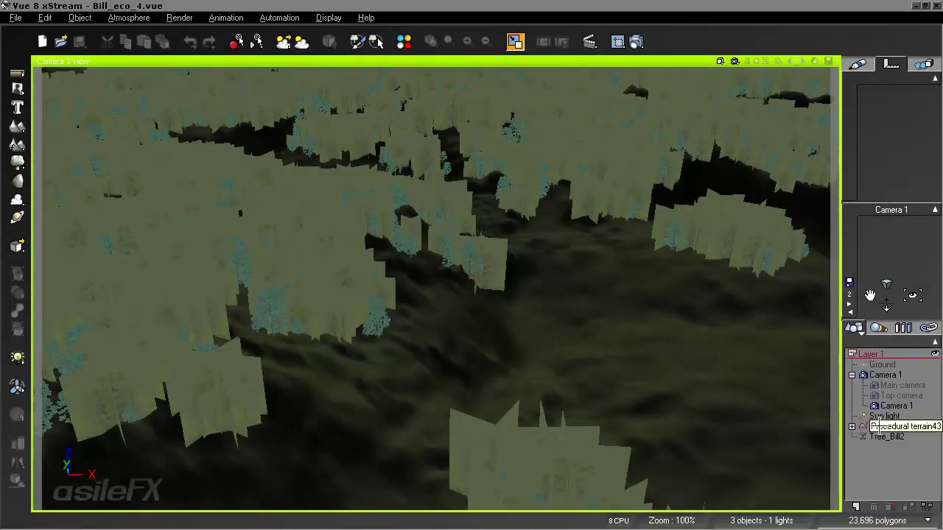
# Select the procedural terrain and open its EcoSystem material for editing.
pyautogui.click(886, 426)
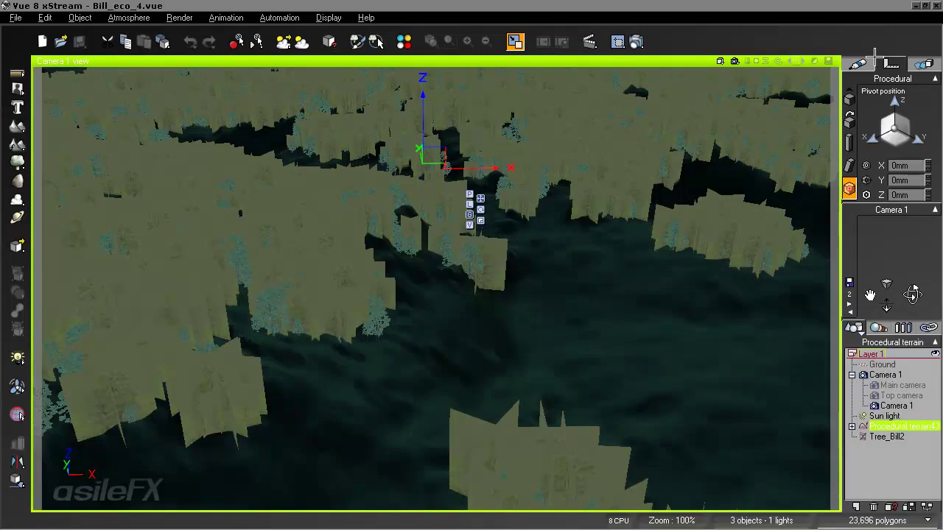
pyautogui.click(902, 427)
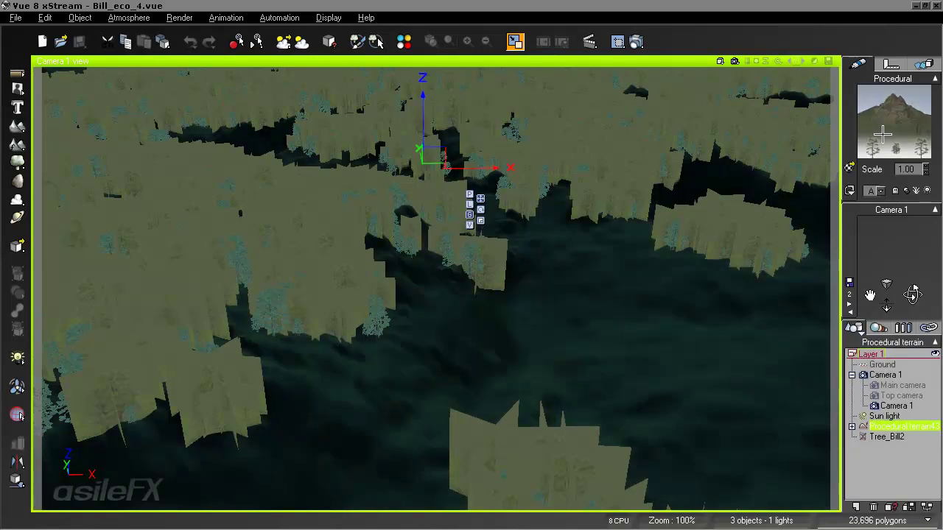
pyautogui.rightClick(876, 122)
pyautogui.click(827, 123)
# Add the Tree_Bill3 object to the terrain's EcoSystem population, repopulate the terrain and accept the material.
pyautogui.click(514, 456)
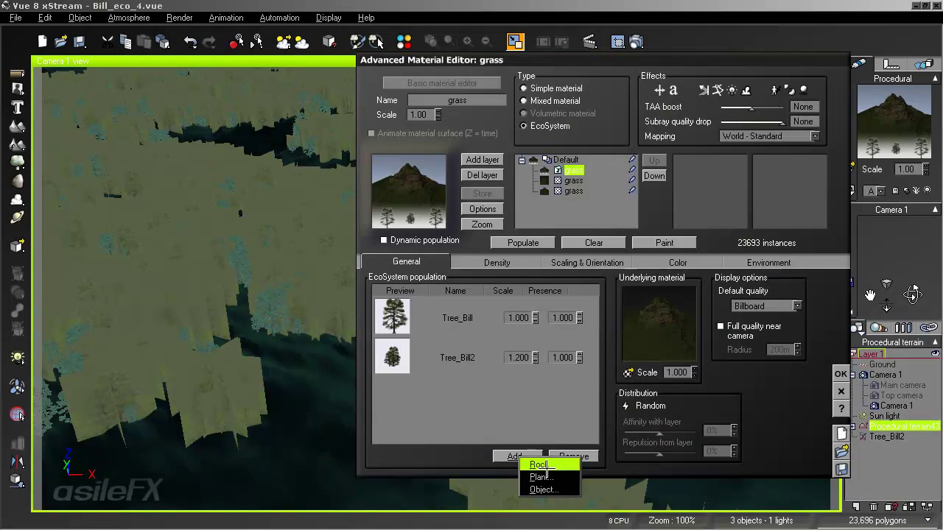
pyautogui.click(545, 490)
pyautogui.click(88, 495)
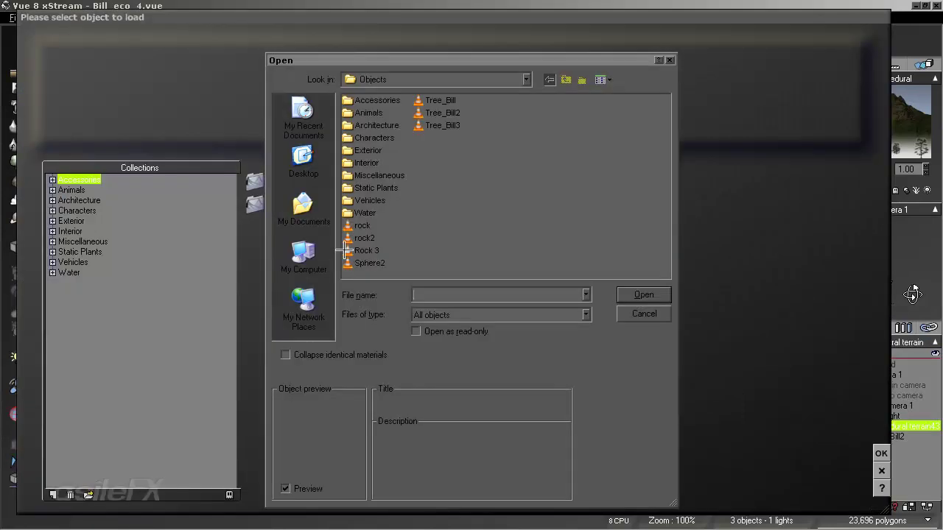
pyautogui.click(442, 125)
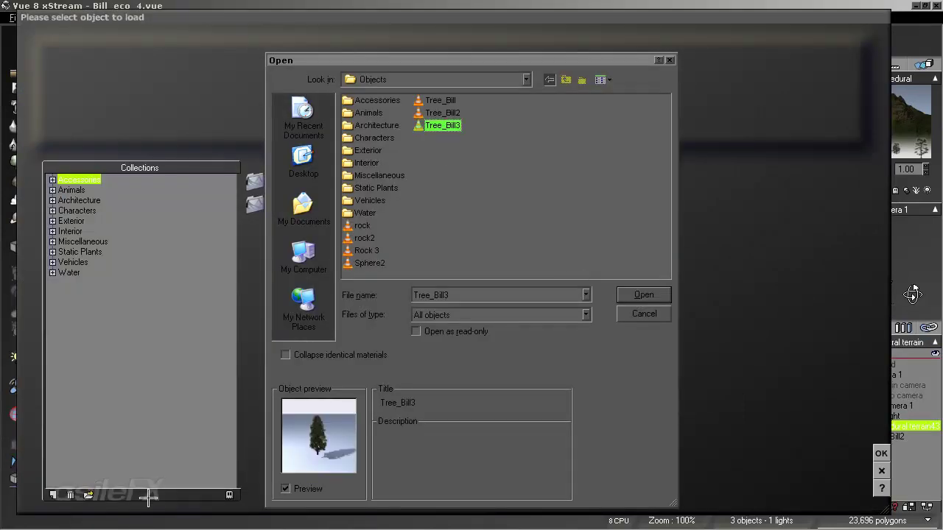
pyautogui.click(632, 295)
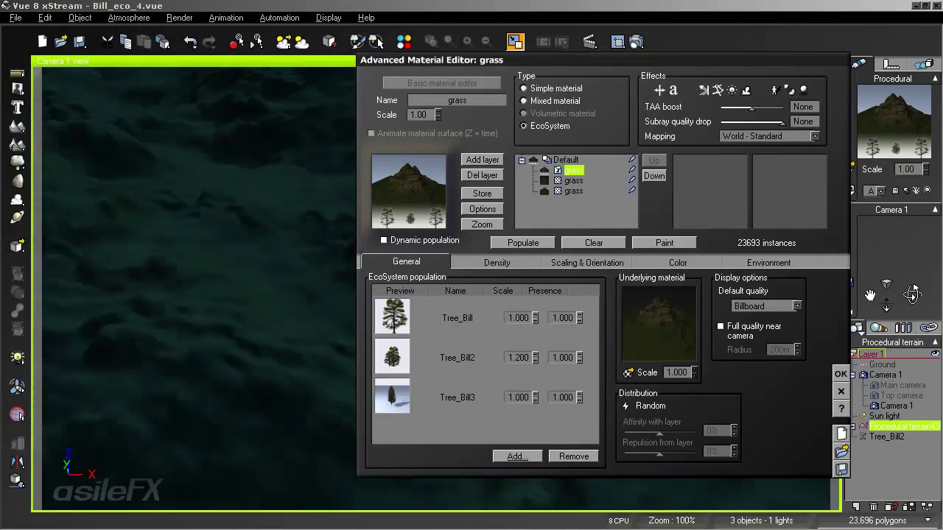
pyautogui.click(537, 243)
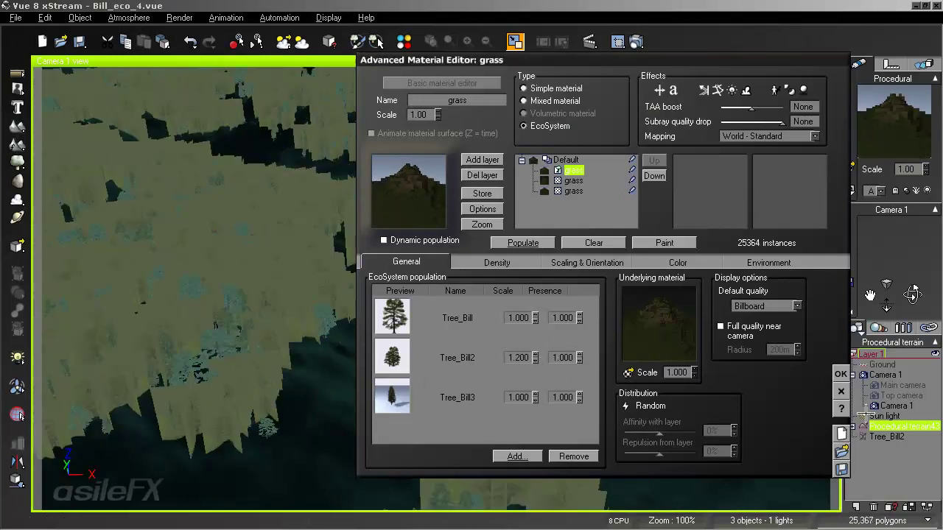
pyautogui.click(840, 374)
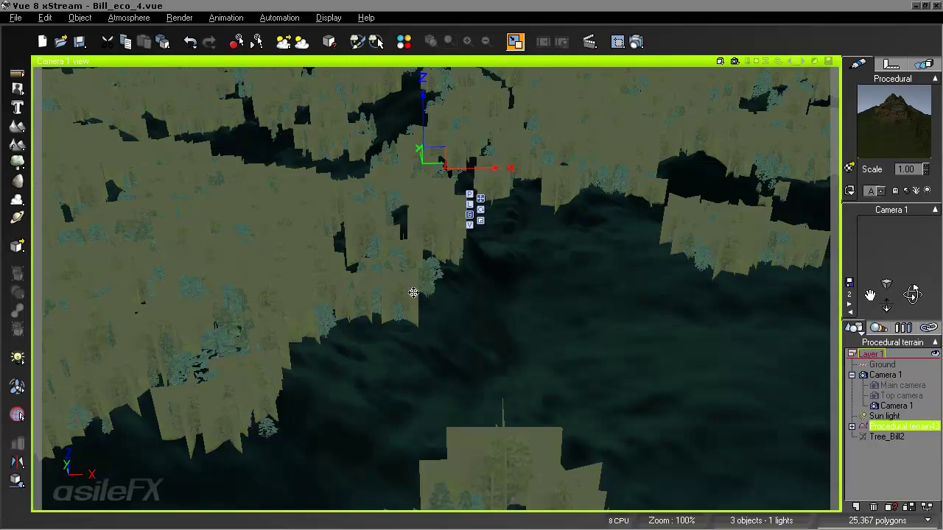
# Set the terrain EcoSystem's default display quality to Shaded Billboard.
pyautogui.rightClick(888, 122)
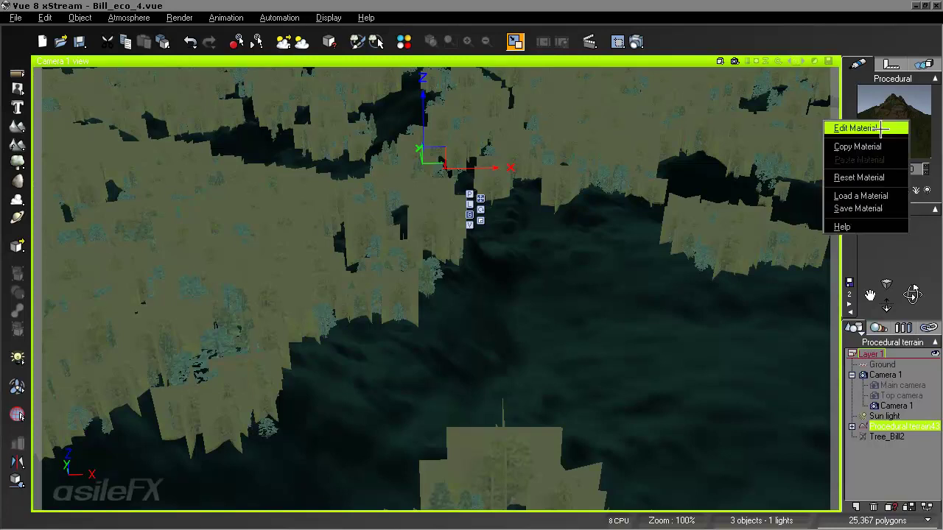
pyautogui.click(856, 126)
pyautogui.click(779, 307)
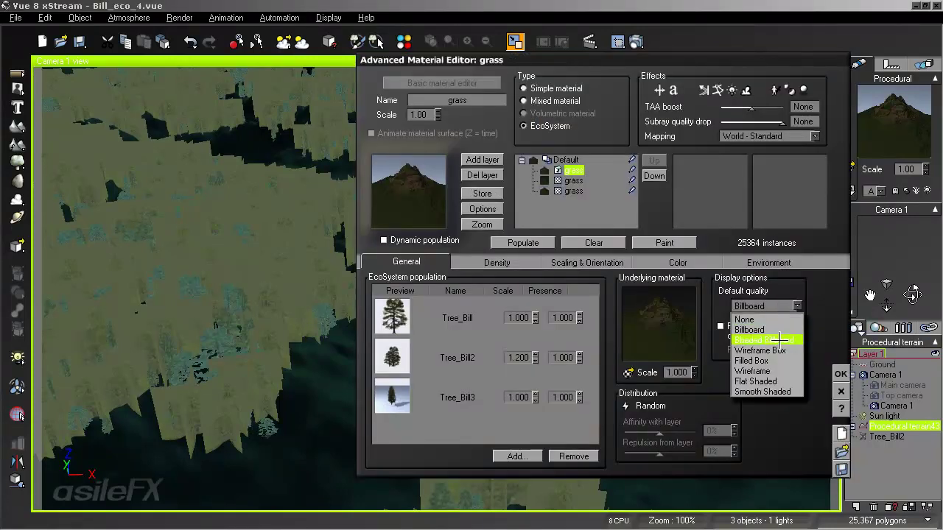
pyautogui.click(781, 334)
pyautogui.click(839, 373)
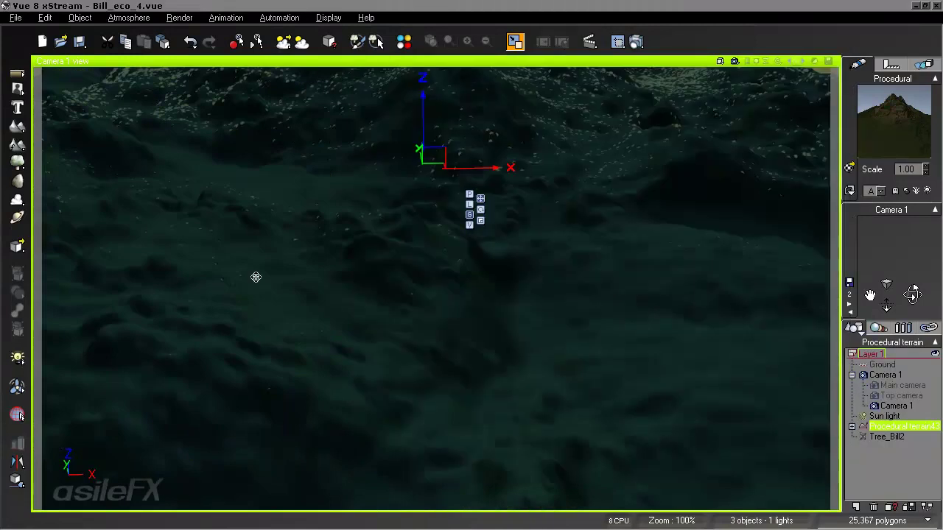
# Return the EcoSystem's default display quality to Billboard and accept the material.
pyautogui.rightClick(887, 122)
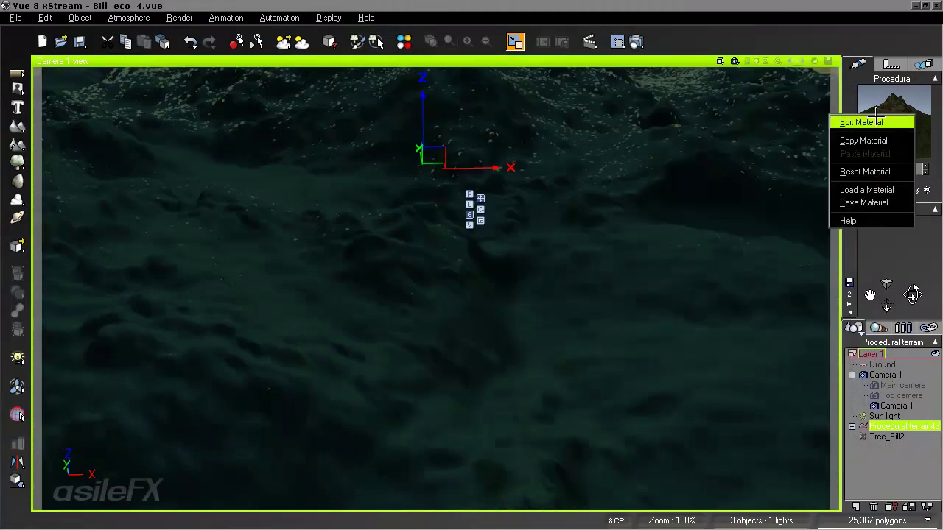
pyautogui.click(858, 121)
pyautogui.click(768, 305)
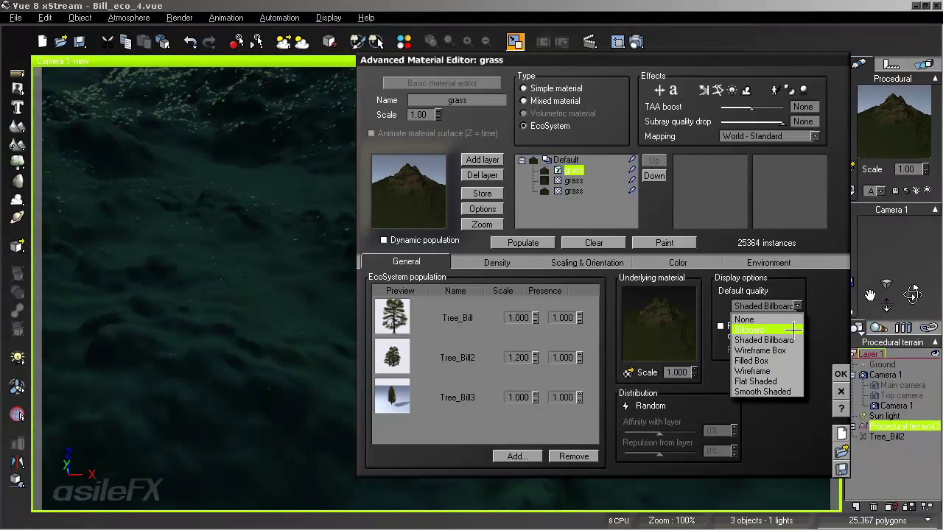
pyautogui.click(755, 330)
pyautogui.click(795, 306)
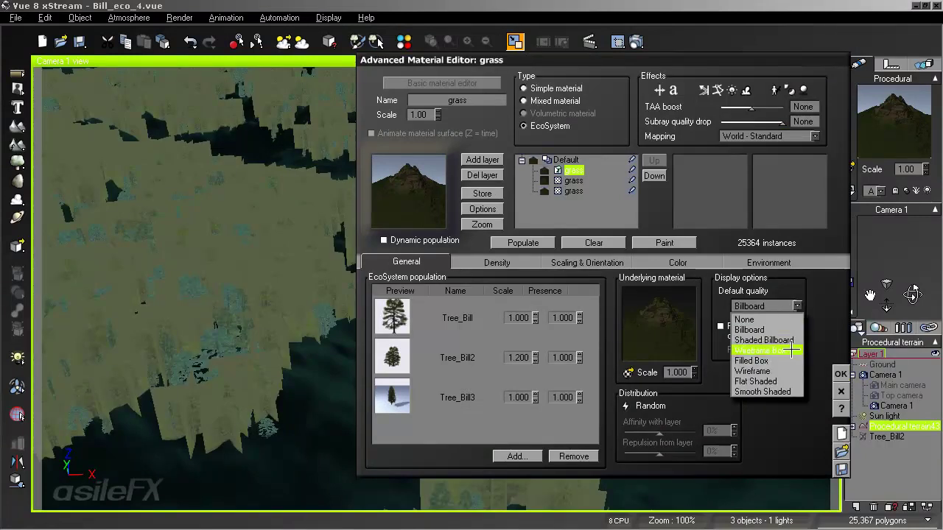
pyautogui.click(840, 374)
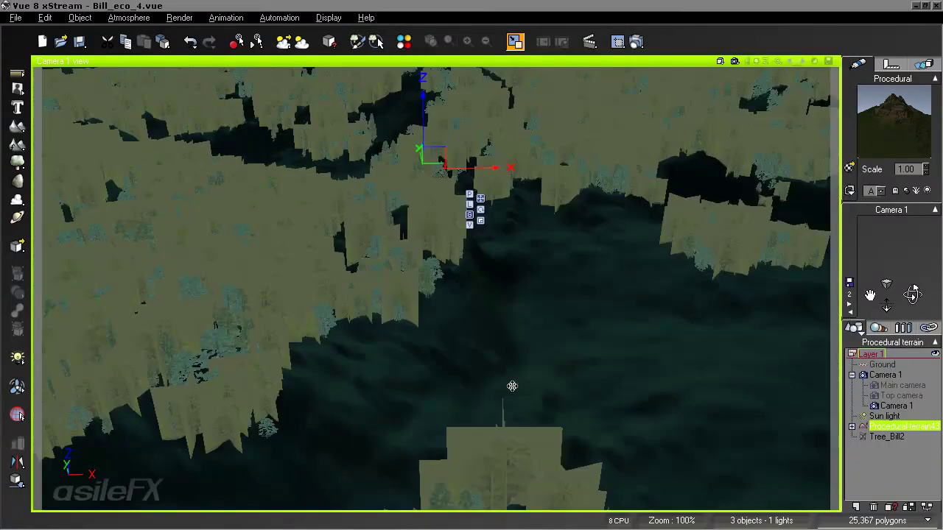
# Set the terrain EcoSystem's default display quality to Smooth Shaded.
pyautogui.rightClick(890, 105)
pyautogui.click(822, 114)
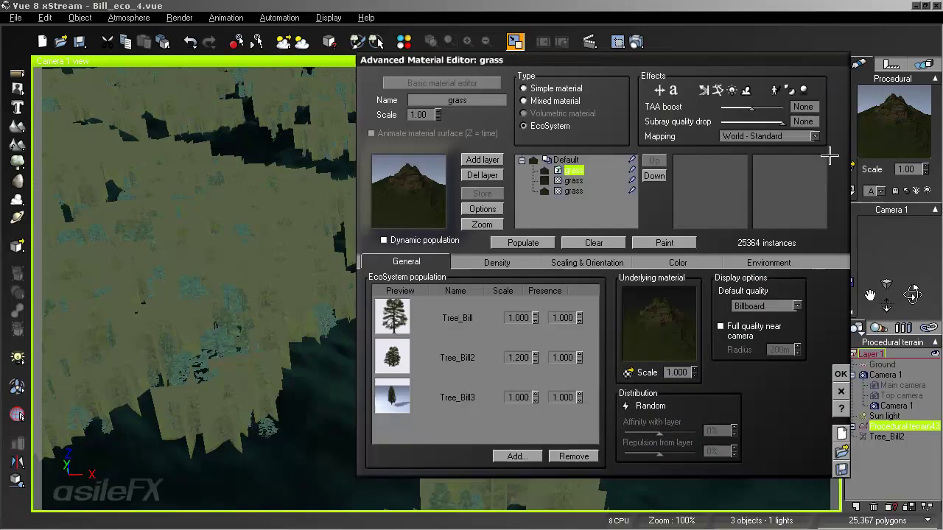
pyautogui.click(773, 305)
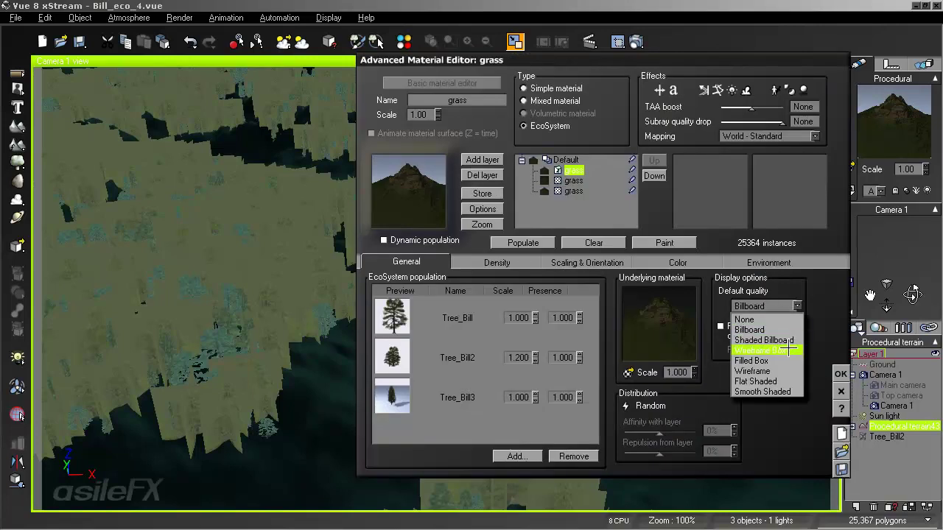
pyautogui.click(786, 391)
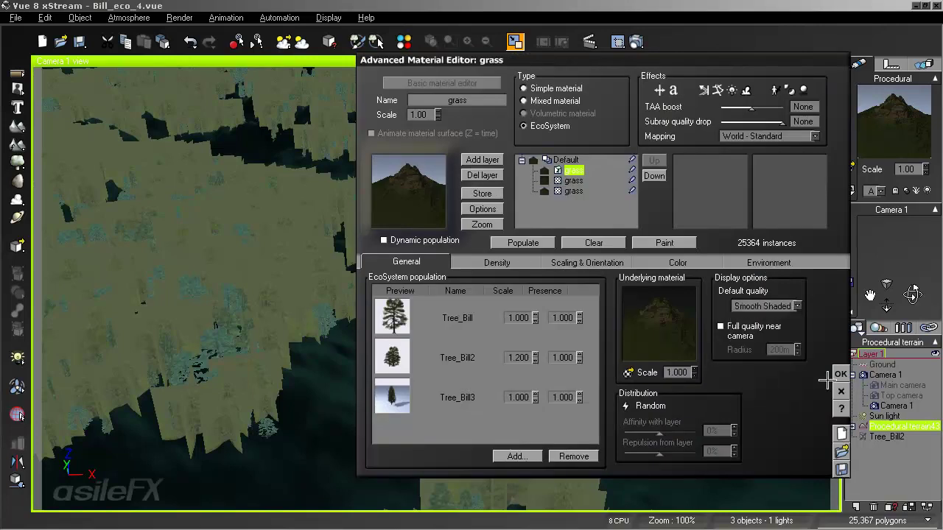
pyautogui.click(838, 372)
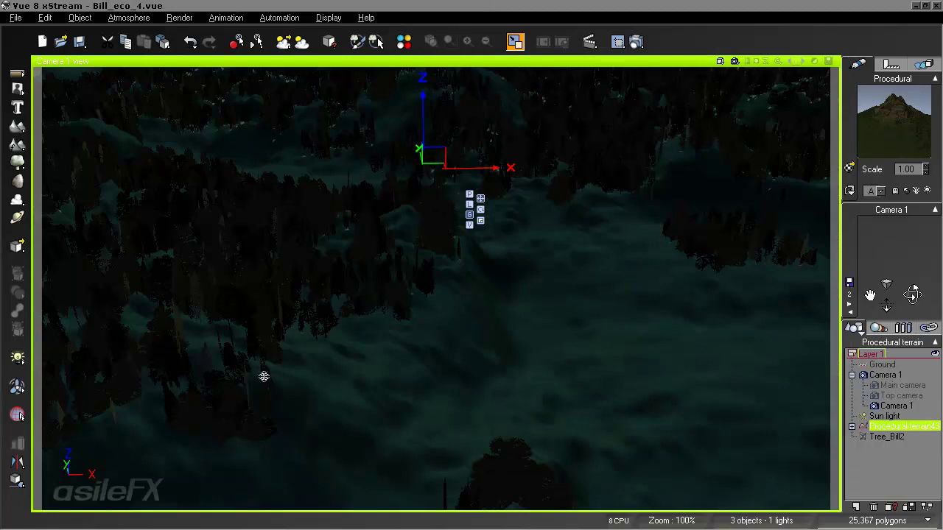
# Switch the EcoSystem's default display quality back to Billboard and accept the material.
pyautogui.rightClick(894, 117)
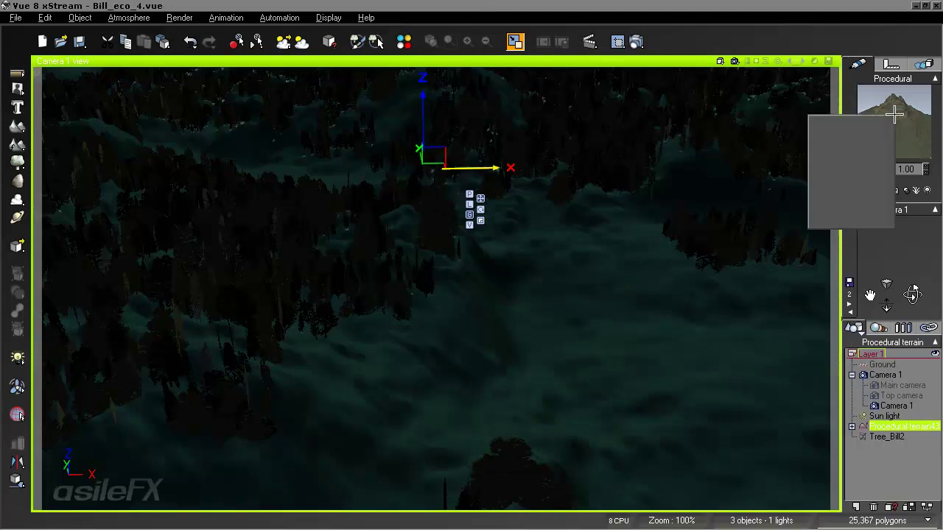
pyautogui.click(852, 126)
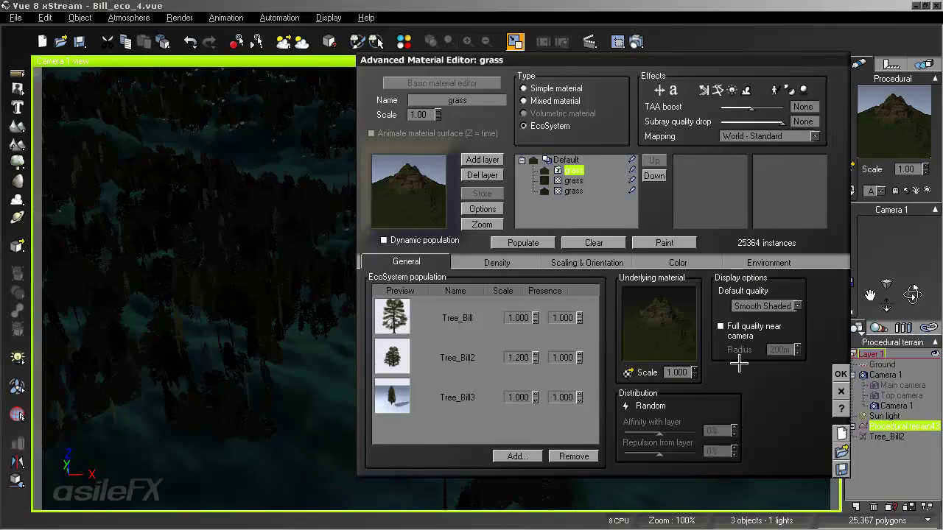
pyautogui.click(769, 306)
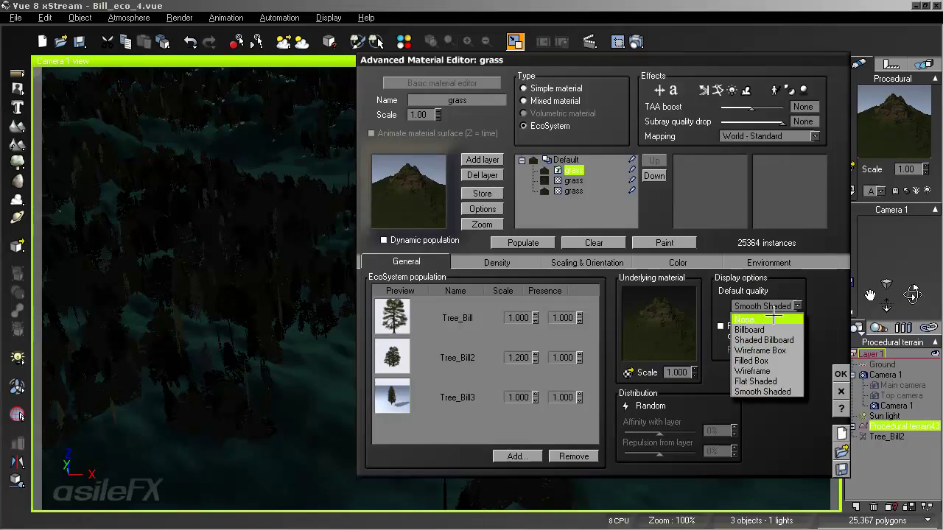
pyautogui.click(768, 329)
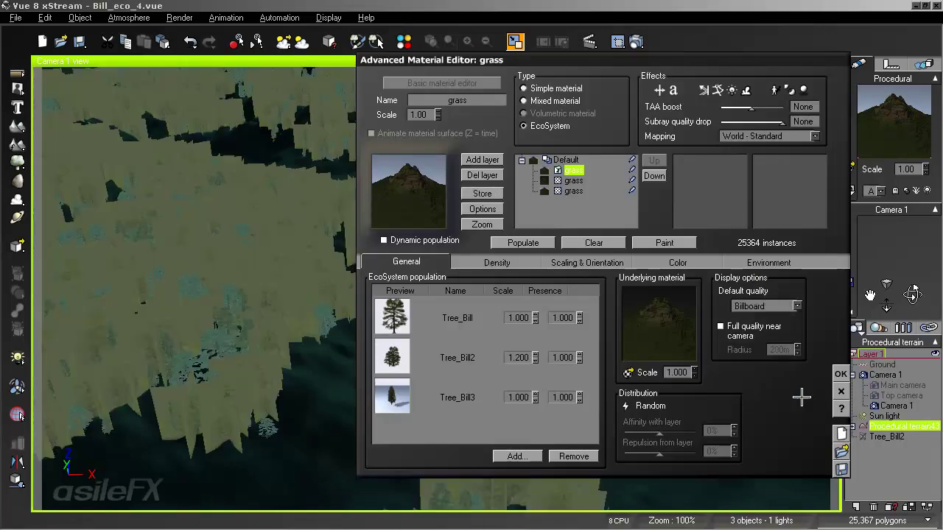
pyautogui.click(840, 373)
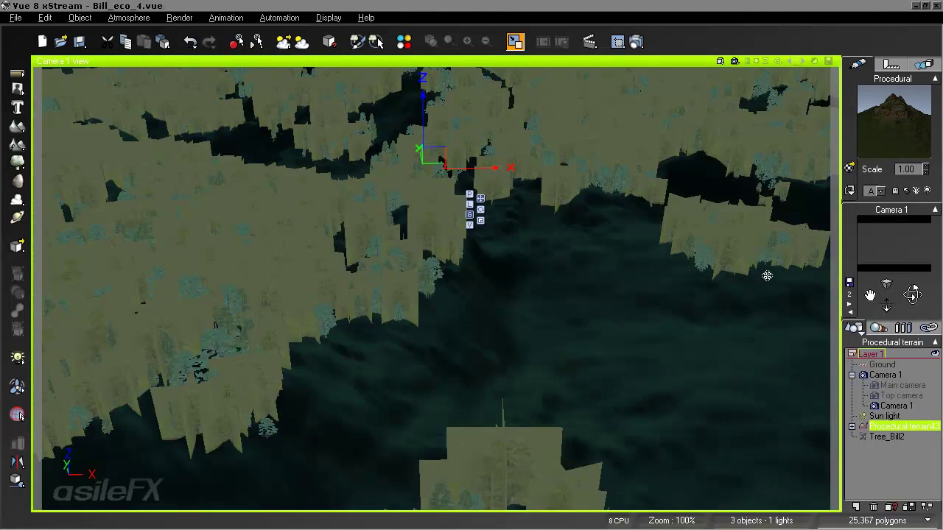
# Render the forest from Camera 1 and close the finished render.
pyautogui.hotkey('ctrl', 'F9')
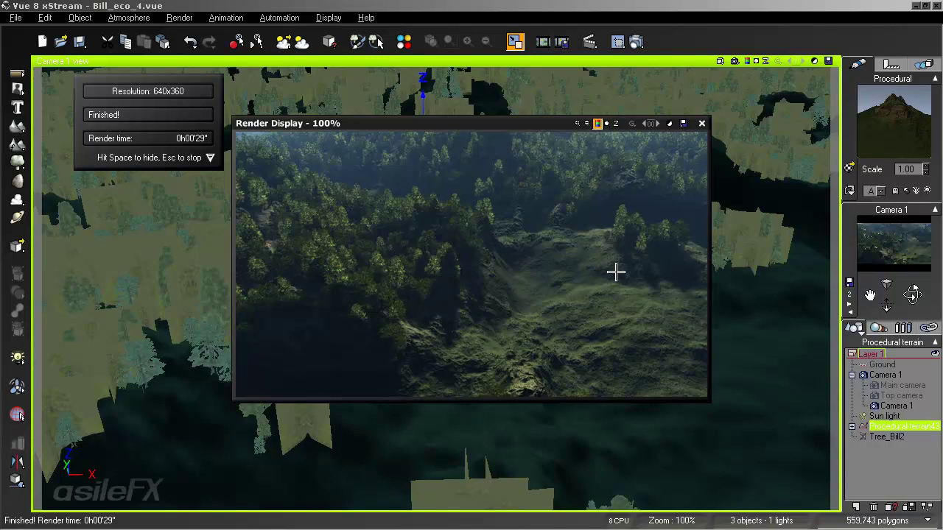
pyautogui.click(701, 124)
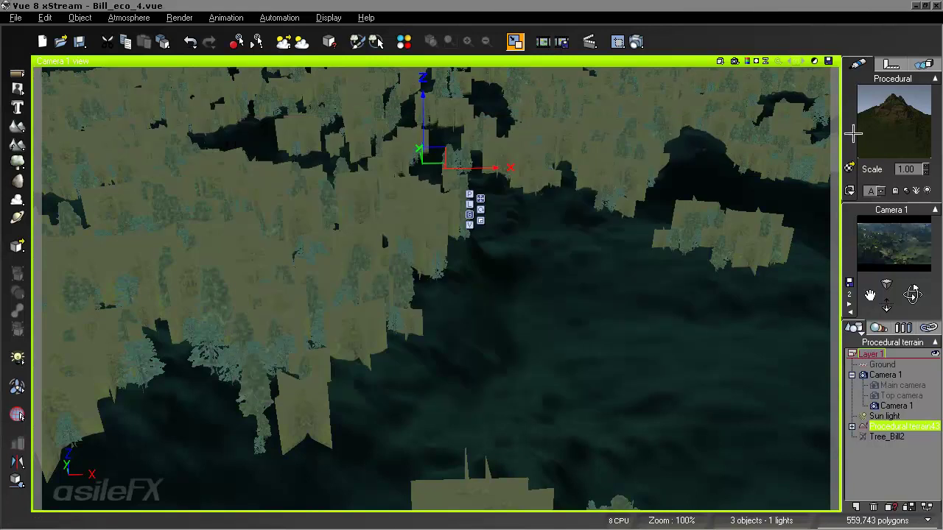
# Review the terrain EcoSystem's population, scaling and orientation, and density settings, and close the finished render of the lower camera view.
pyautogui.rightClick(884, 104)
pyautogui.click(825, 105)
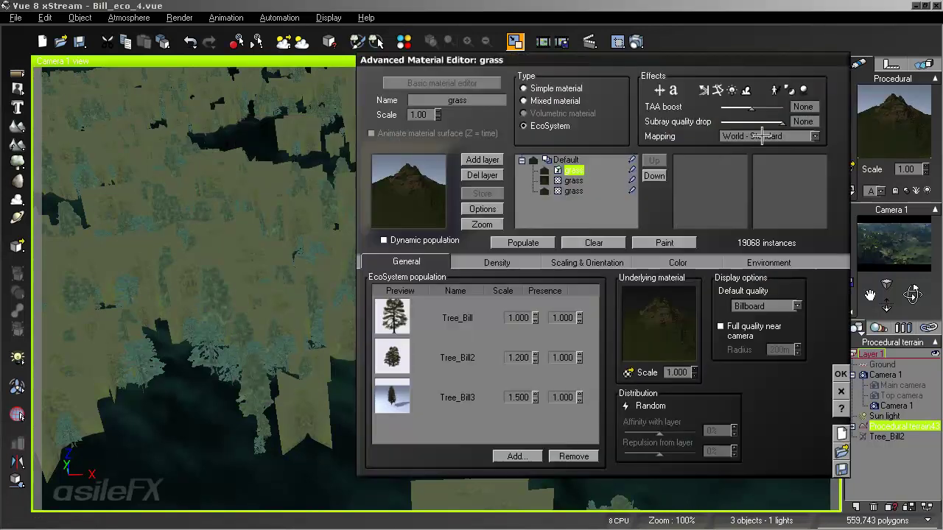
pyautogui.click(582, 262)
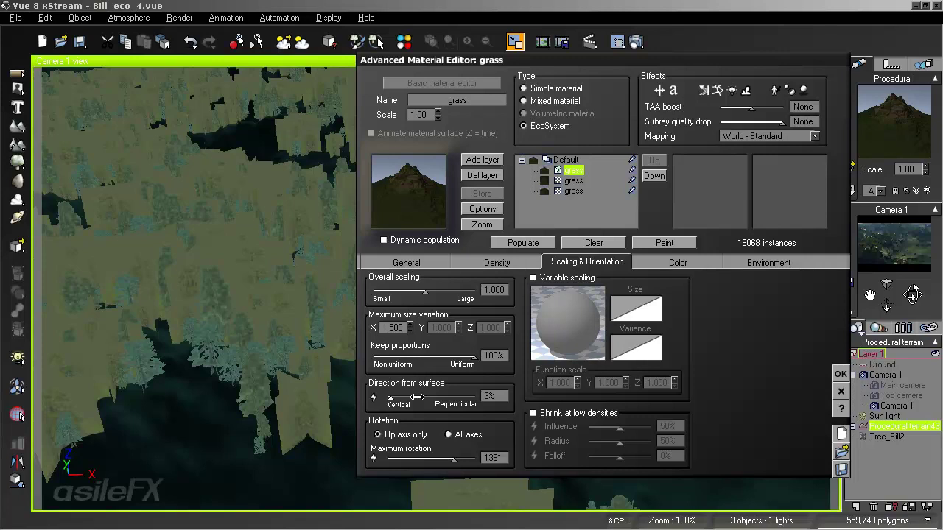
pyautogui.click(495, 264)
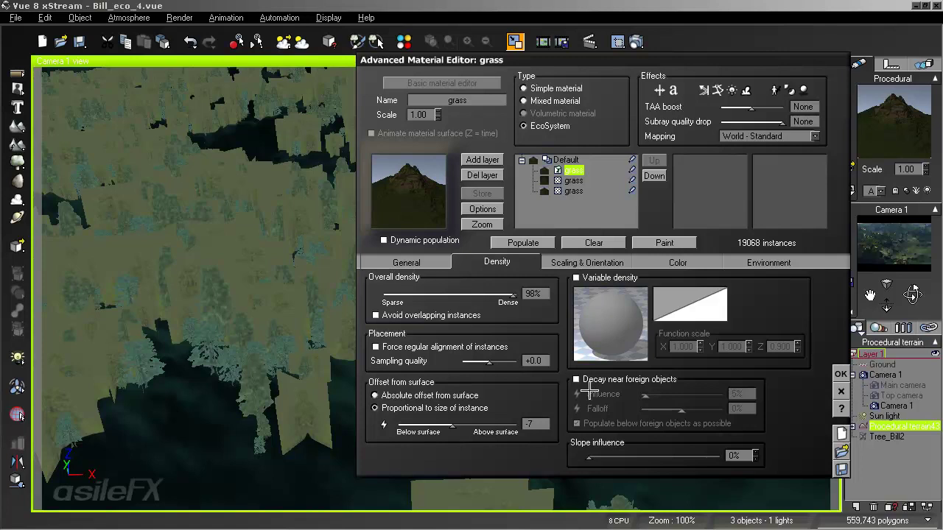
pyautogui.click(840, 374)
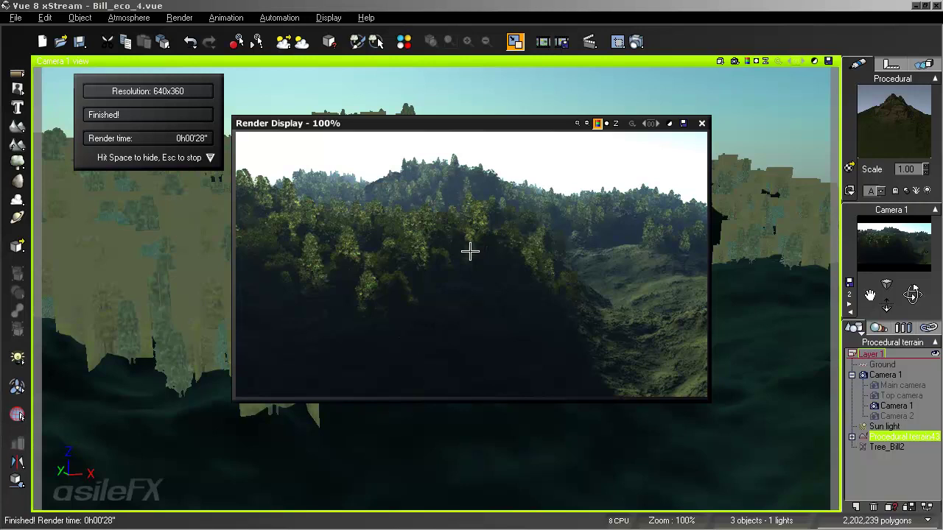
pyautogui.click(701, 123)
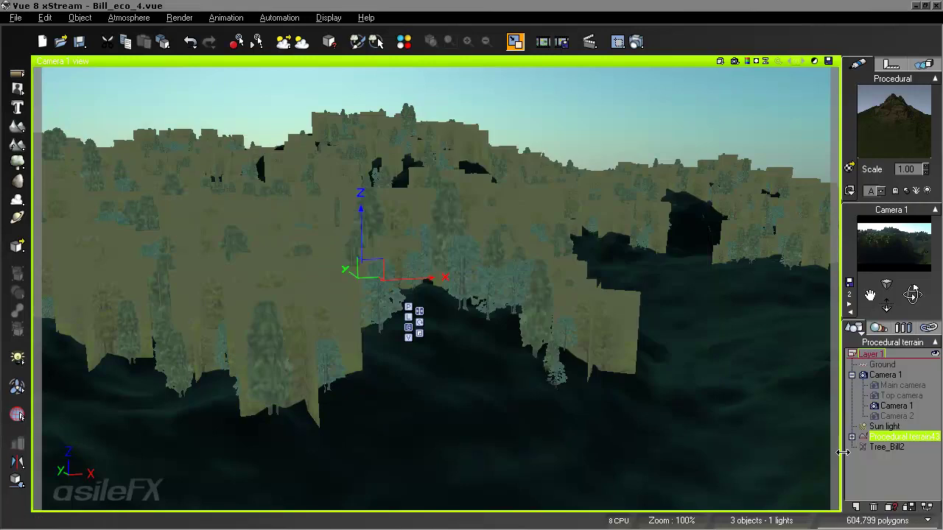
# Open the third tree's EcoSystem material, named Material, for editing from the scene's material list.
pyautogui.click(877, 326)
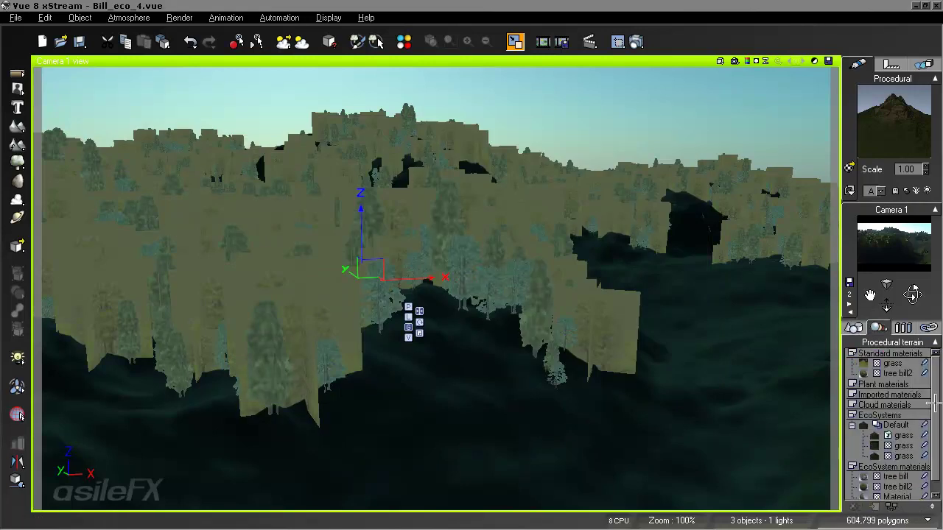
pyautogui.moveTo(934, 401); pyautogui.dragTo(934, 413)
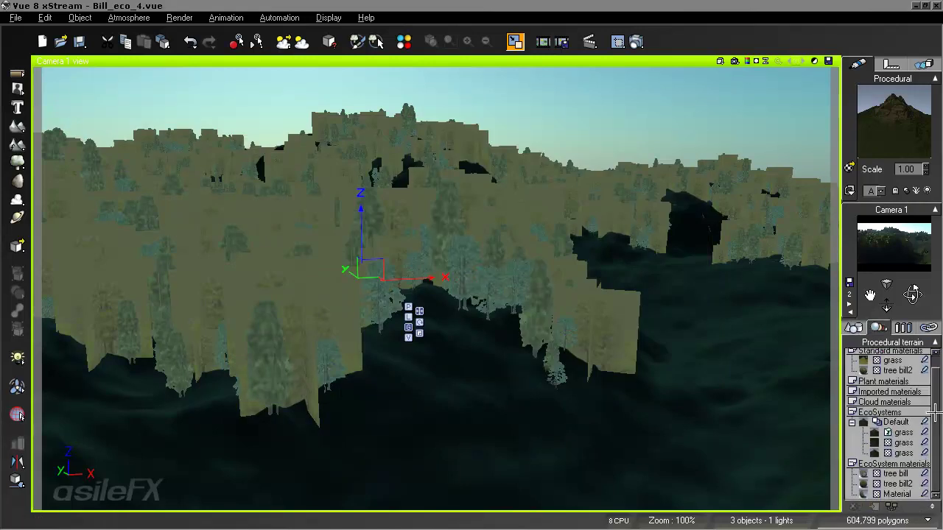
pyautogui.click(934, 211)
pyautogui.click(897, 396)
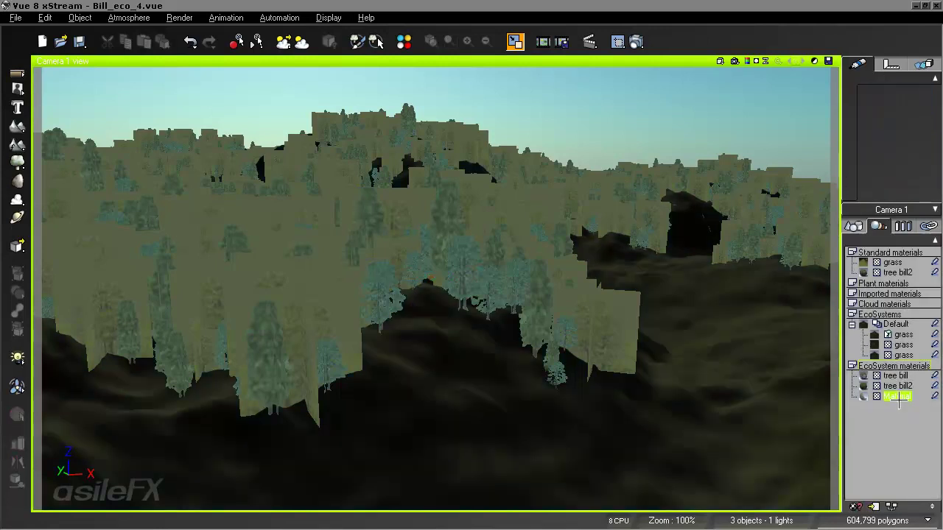
pyautogui.rightClick(898, 397)
pyautogui.click(843, 398)
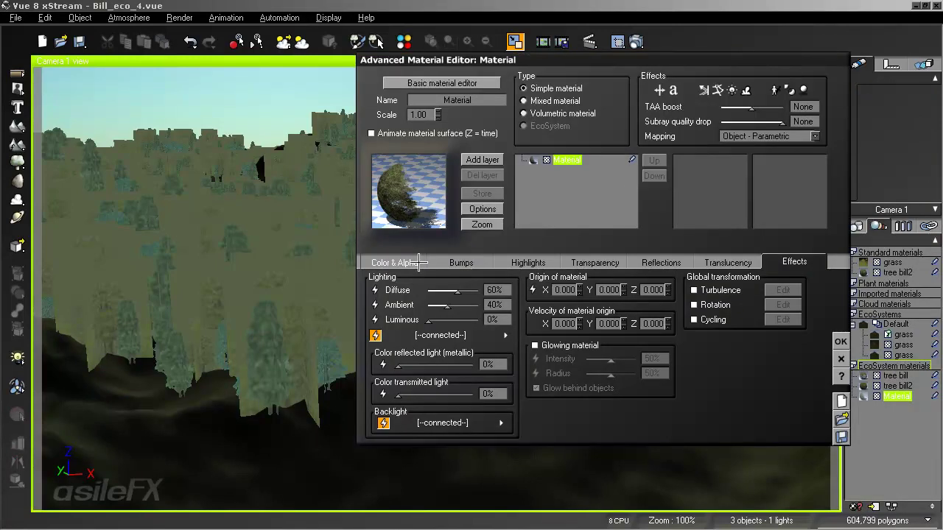
# Insert a Blender node between the projected texture map and the Color backlight output in this material's backlight function.
pyautogui.click(501, 422)
pyautogui.moveTo(389, 224); pyautogui.dragTo(367, 143)
pyautogui.click(419, 240)
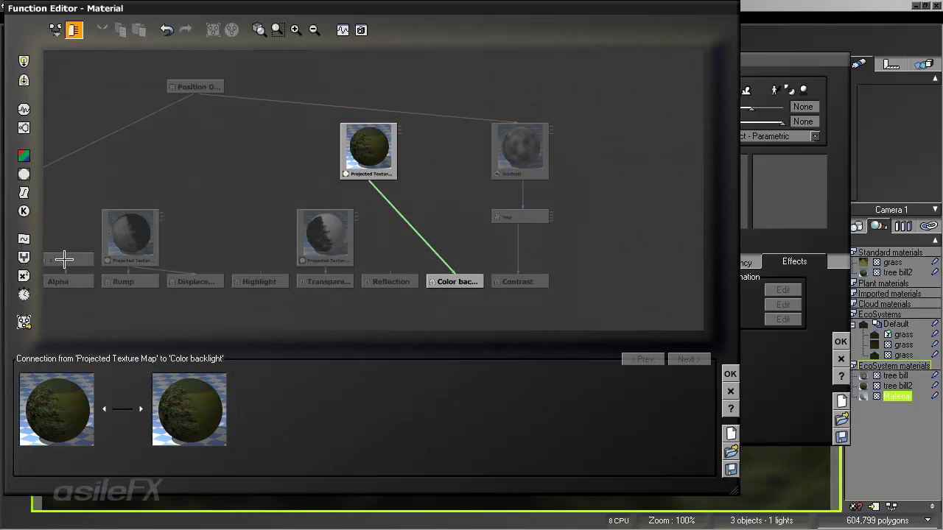
pyautogui.click(23, 257)
pyautogui.click(497, 163)
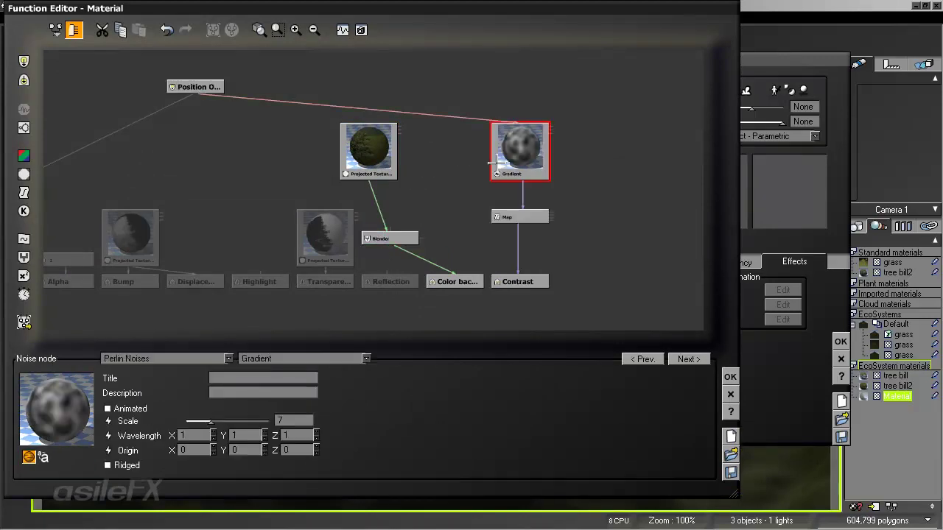
# Add a Constant Color node near the Blender node and change its color to black with a red value of 0.
pyautogui.click(392, 196)
pyautogui.click(23, 212)
pyautogui.moveTo(384, 195); pyautogui.dragTo(451, 196)
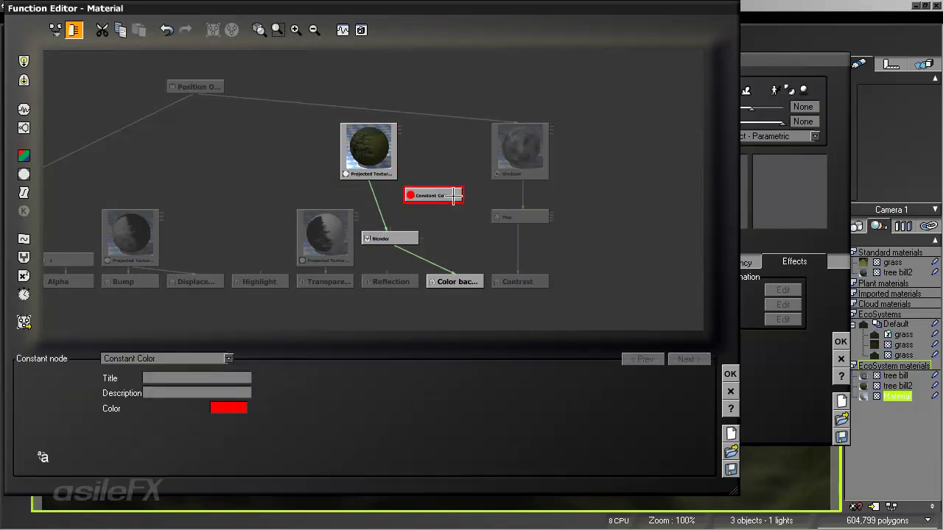
pyautogui.click(228, 408)
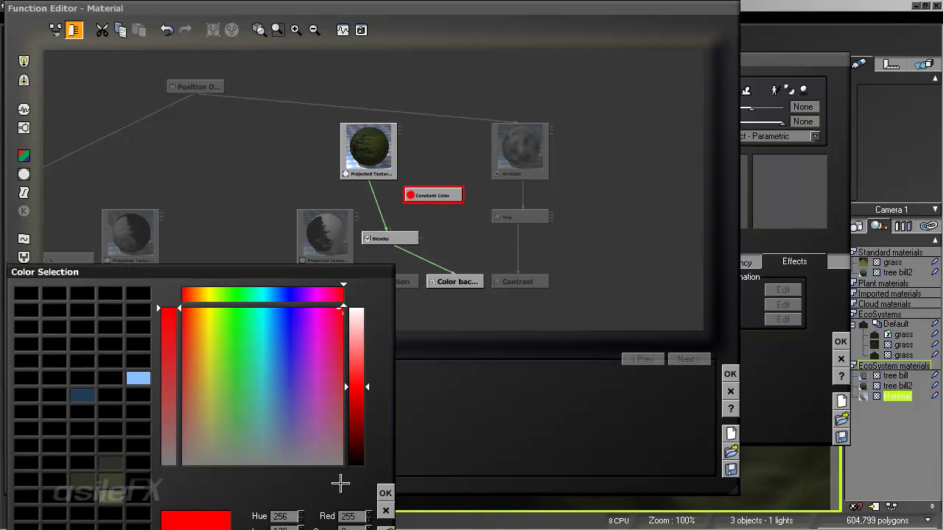
pyautogui.moveTo(341, 484); pyautogui.dragTo(337, 352)
pyautogui.doubleClick(350, 383)
pyautogui.write('0')
pyautogui.press('Return')
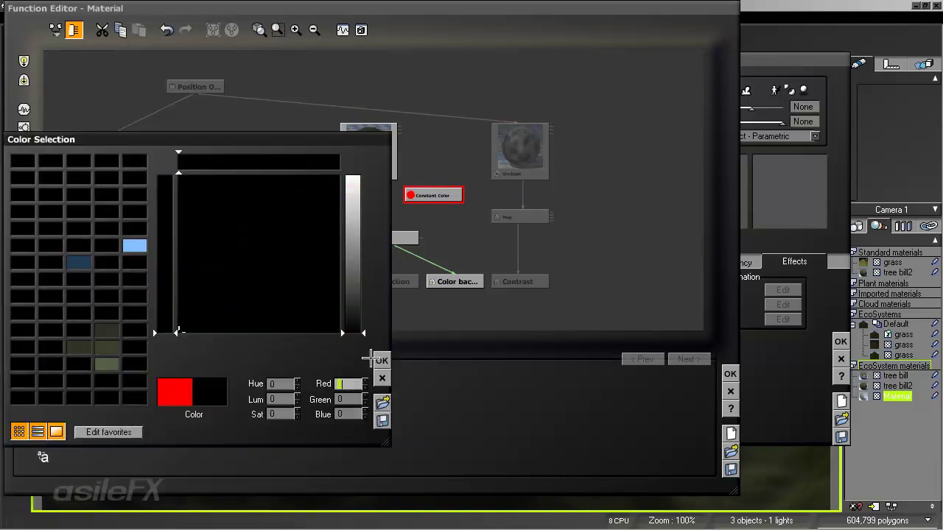
pyautogui.click(381, 360)
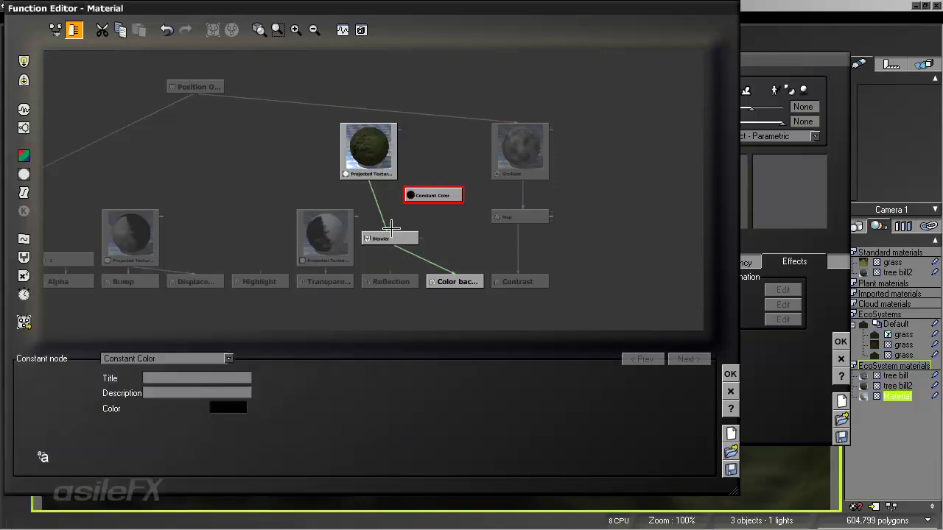
# Connect the black Constant Color to the Blender, set the blend ratio to about 0.68, and accept the function and material.
pyautogui.moveTo(390, 234); pyautogui.dragTo(410, 222)
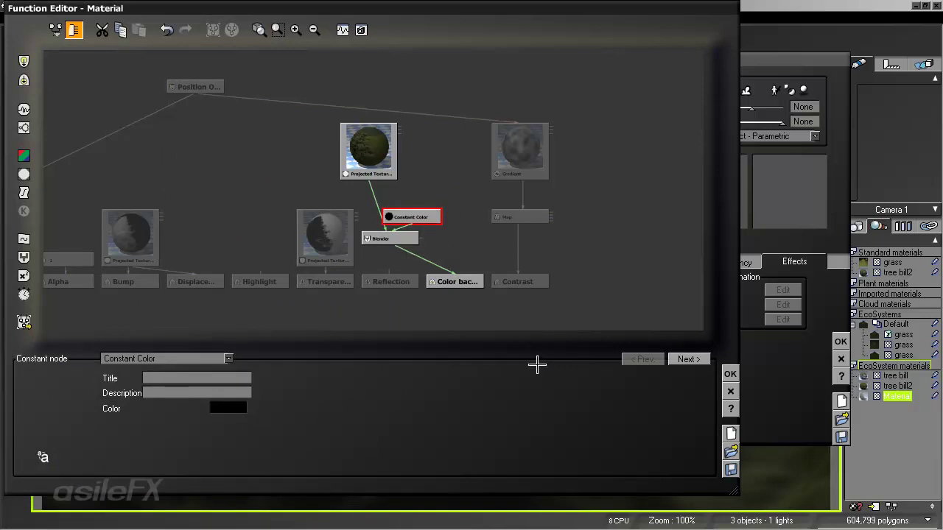
pyautogui.click(391, 239)
pyautogui.moveTo(206, 416); pyautogui.dragTo(234, 408)
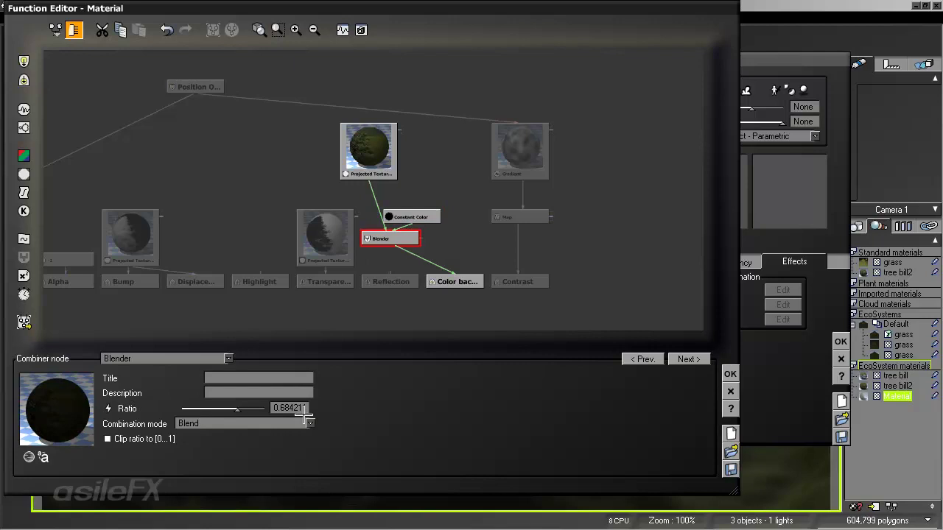
pyautogui.click(729, 374)
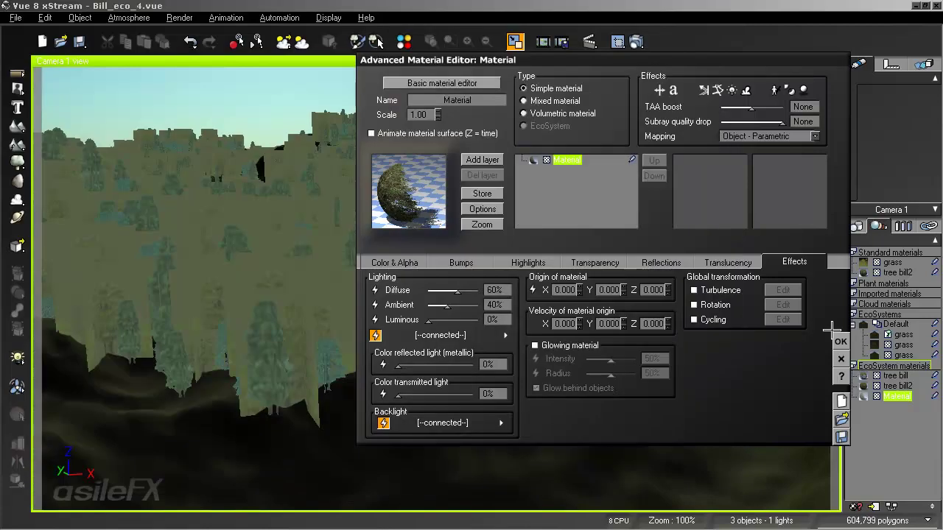
pyautogui.click(840, 341)
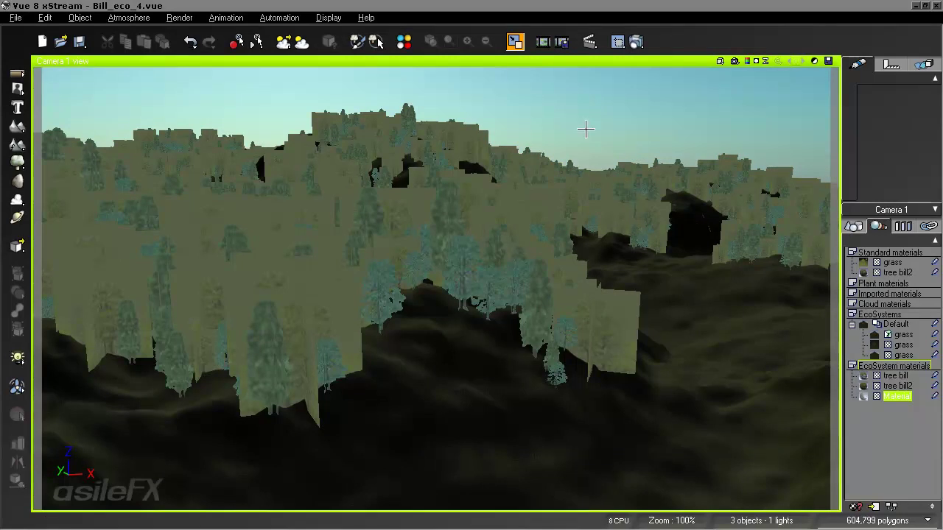
# Render the Camera 1 view with the darkened backlight material and close the finished render.
pyautogui.click(635, 42)
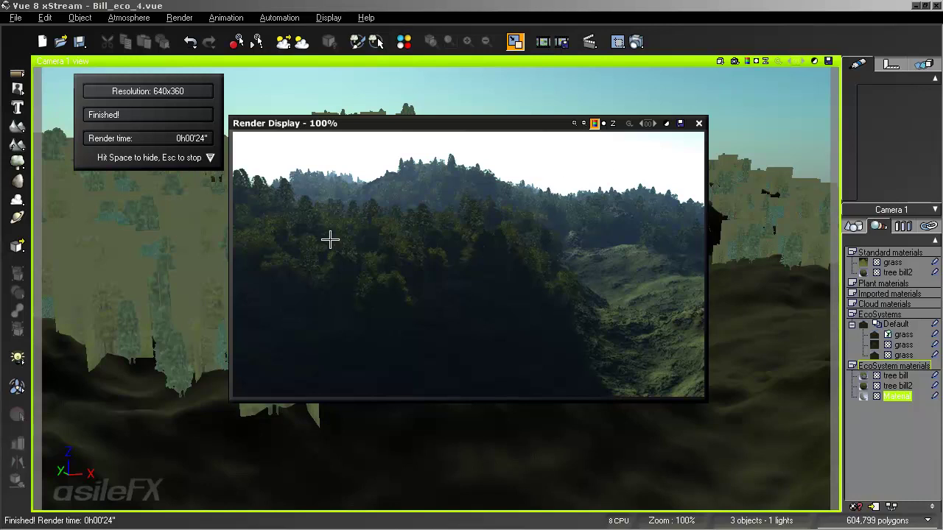
pyautogui.click(699, 123)
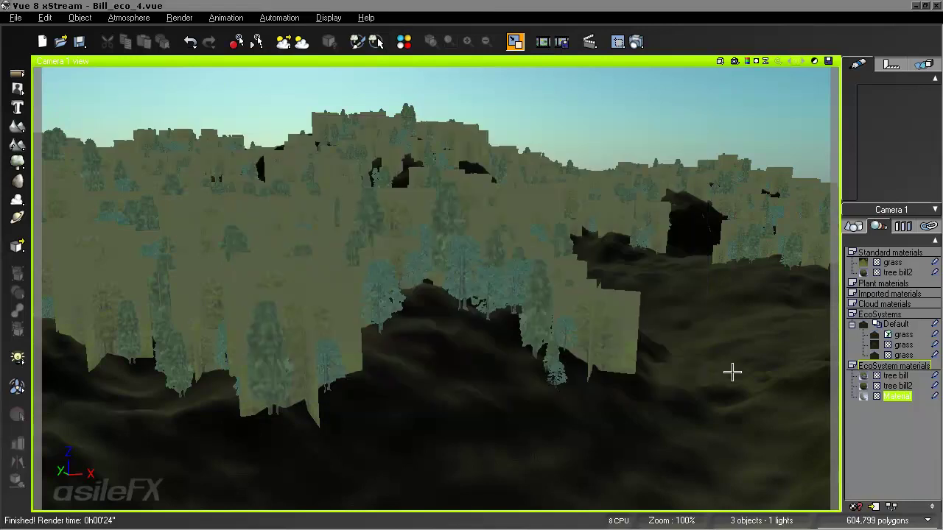
# Review the color production function of the tree bill2 EcoSystem material and close the material without accepting changes.
pyautogui.click(898, 386)
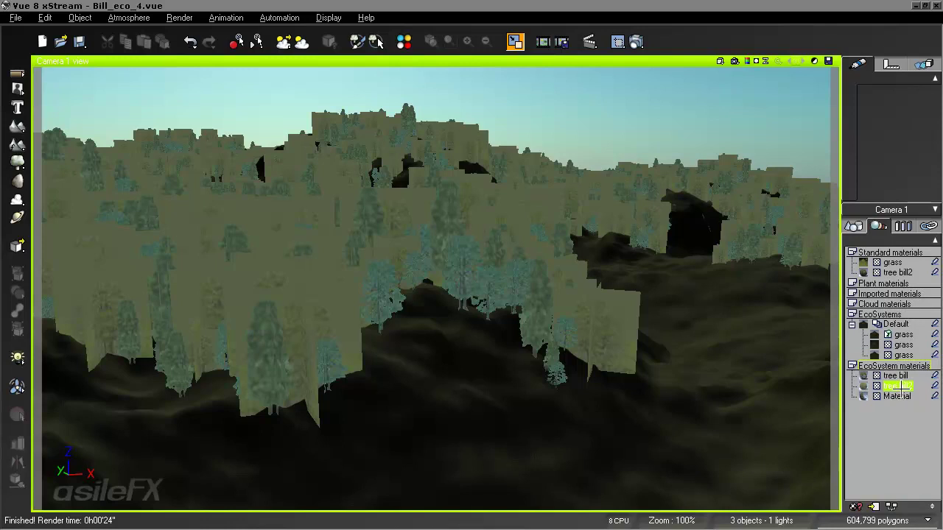
pyautogui.rightClick(898, 386)
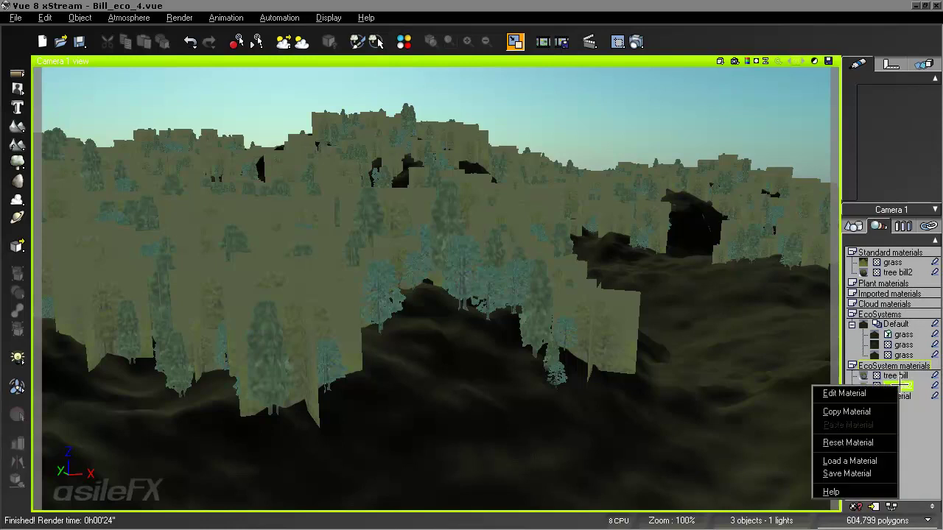
pyautogui.click(882, 390)
pyautogui.click(394, 263)
pyautogui.rightClick(431, 324)
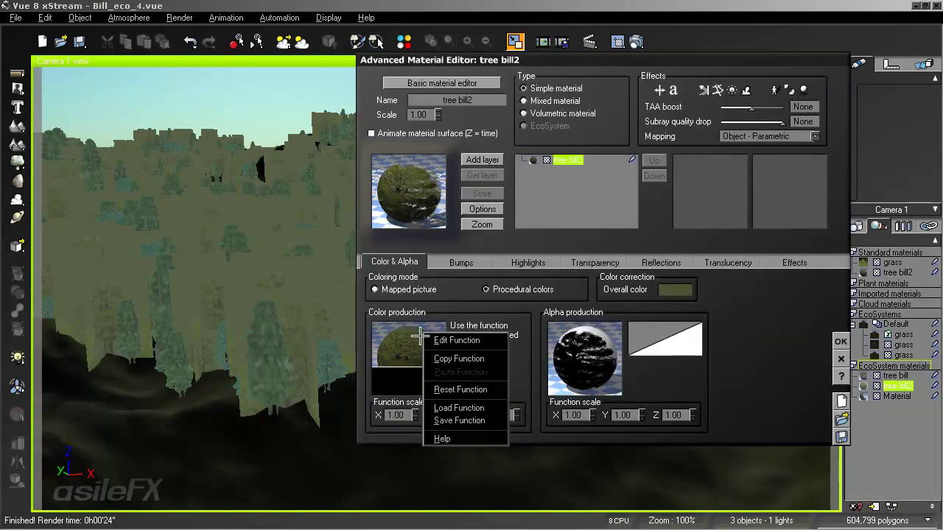
pyautogui.click(453, 340)
pyautogui.moveTo(504, 281); pyautogui.dragTo(399, 255, button='middle')
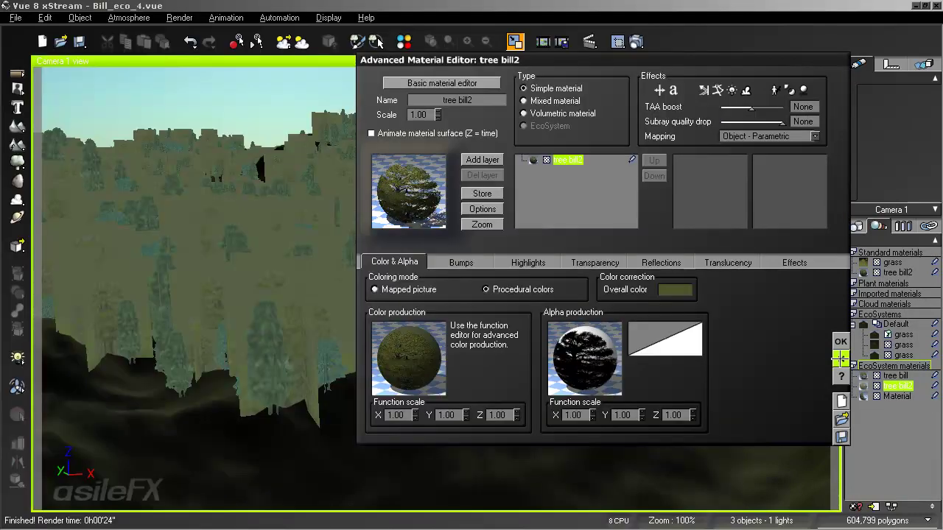
pyautogui.click(841, 359)
# Examine the color production function of the tree bill material, including the bump's projected texture map, and close both editors.
pyautogui.click(893, 376)
pyautogui.rightClick(890, 377)
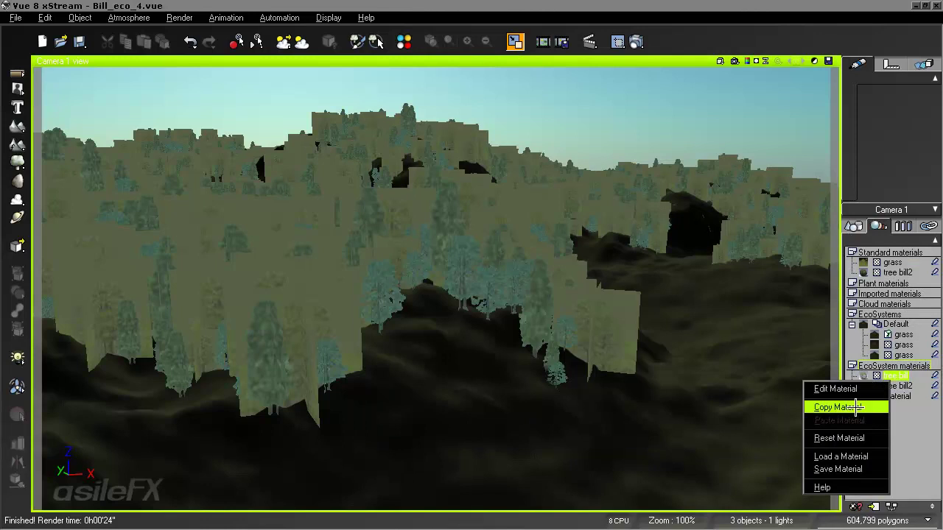
pyautogui.click(829, 386)
pyautogui.rightClick(382, 345)
pyautogui.click(413, 354)
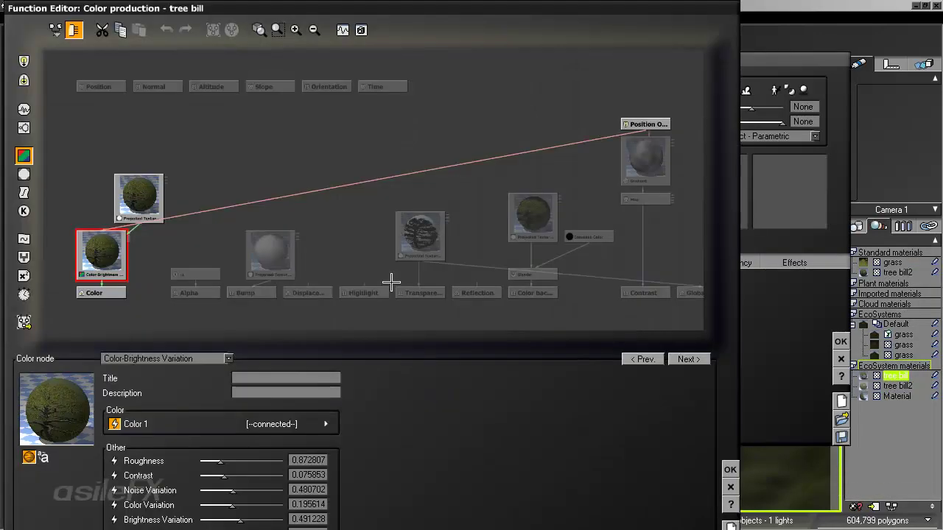
pyautogui.moveTo(390, 280); pyautogui.dragTo(435, 233, button='middle')
pyautogui.click(319, 225)
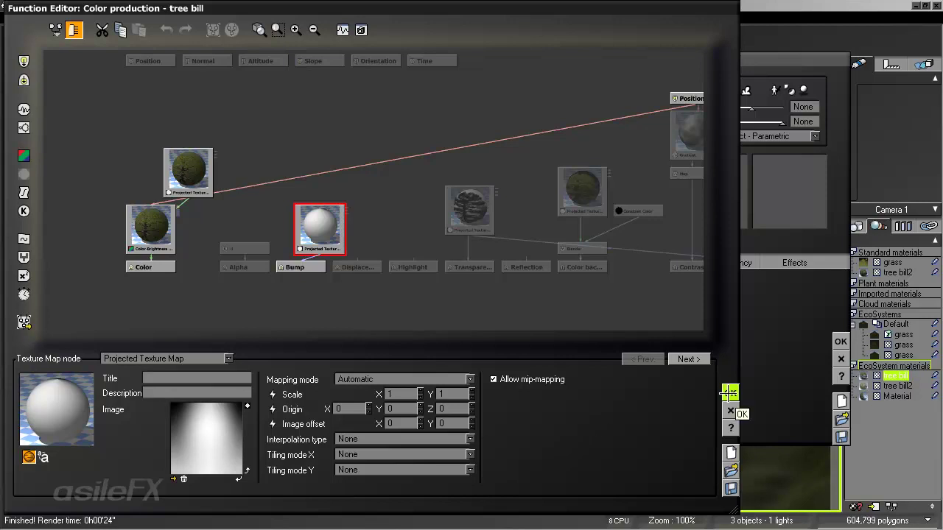
pyautogui.click(729, 392)
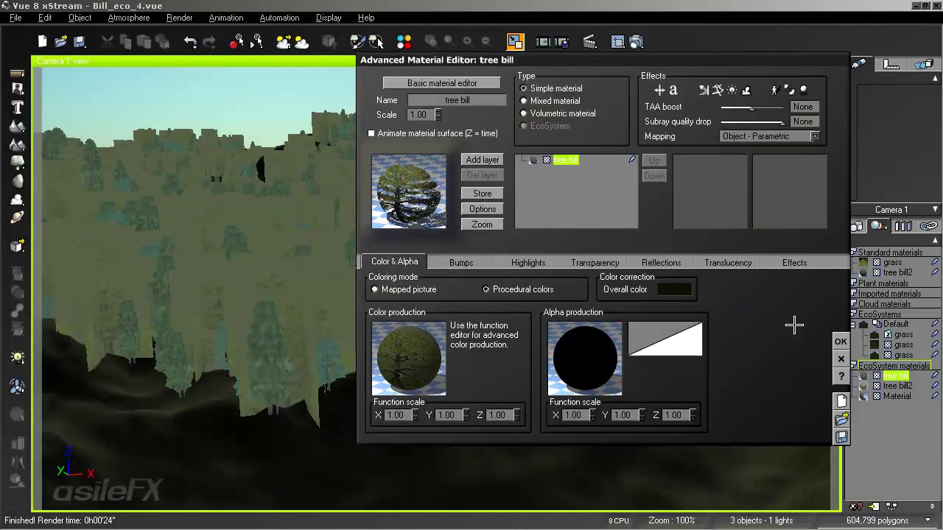
pyautogui.click(841, 341)
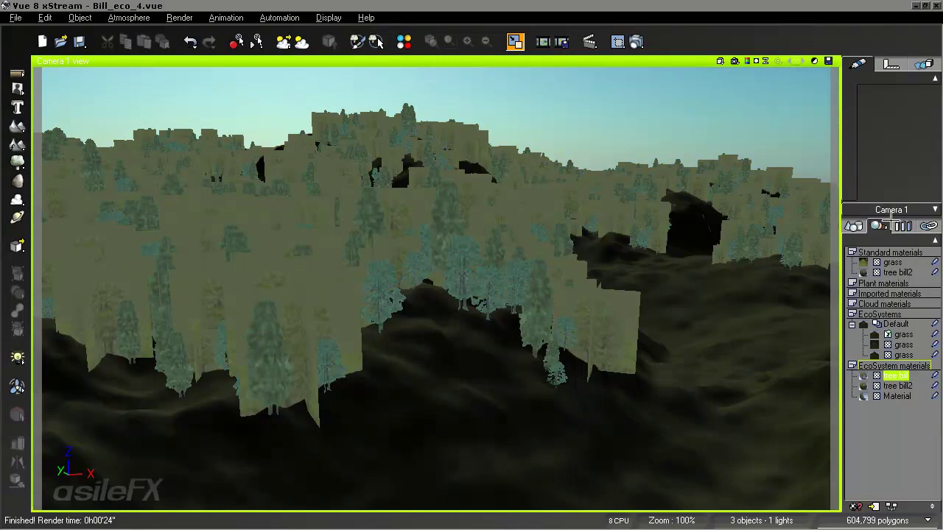
# Reposition Camera 1 to a higher viewpoint looking down over the forested hills.
pyautogui.click(935, 209)
pyautogui.moveTo(913, 295); pyautogui.dragTo(915, 303)
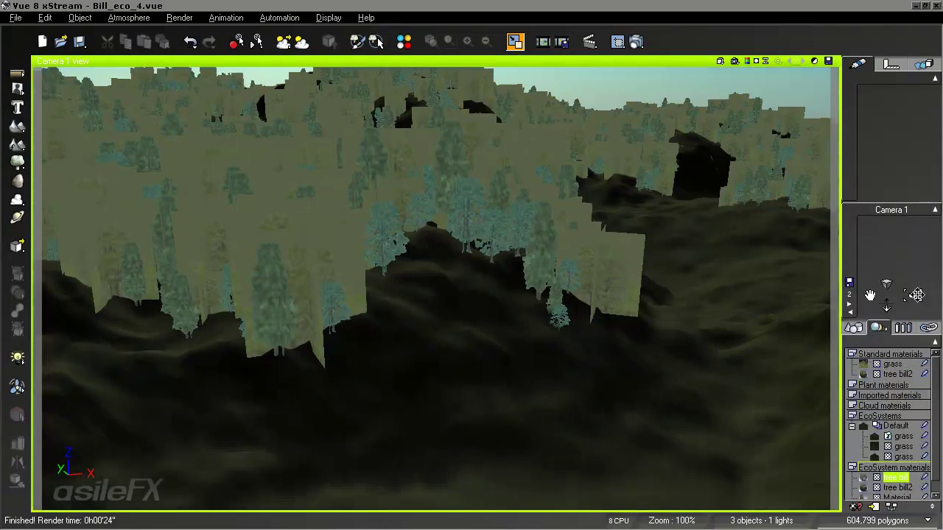
pyautogui.moveTo(523, 230); pyautogui.dragTo(572, 286, button='middle')
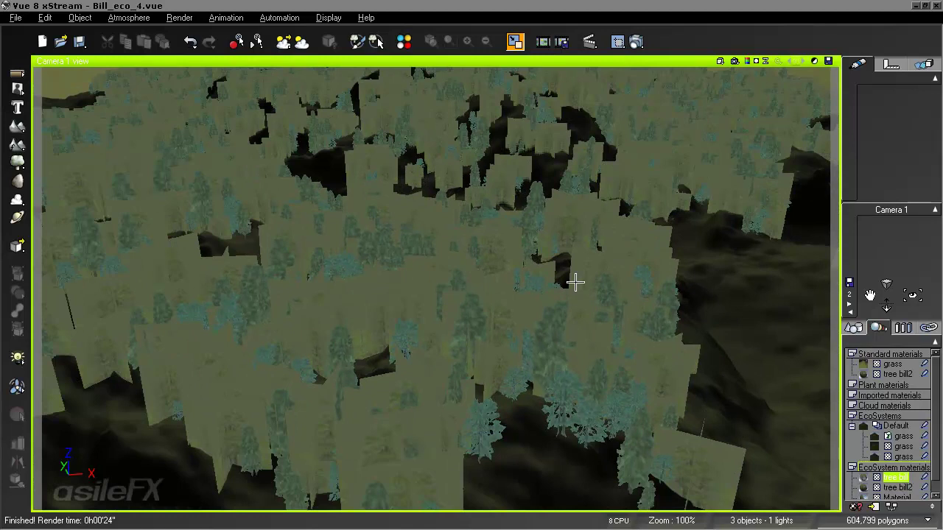
pyautogui.moveTo(516, 259); pyautogui.dragTo(487, 259, button='right')
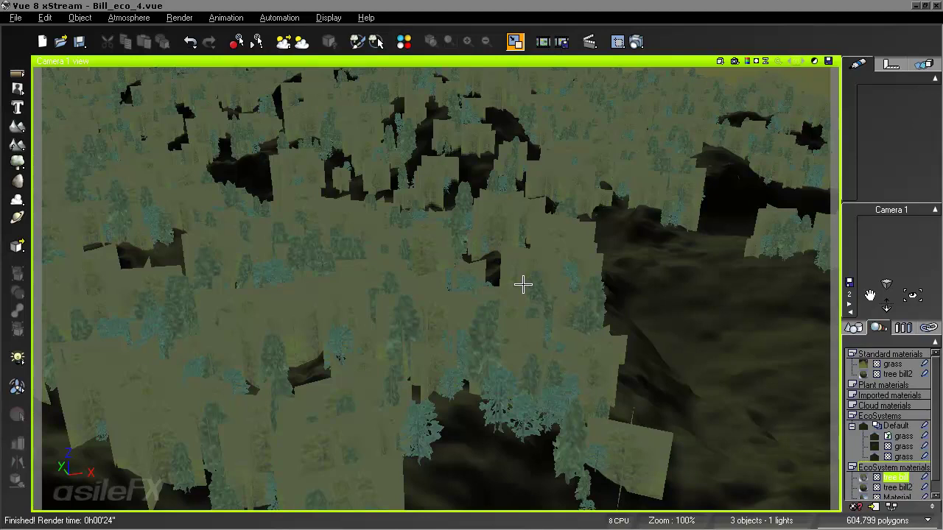
pyautogui.moveTo(459, 198); pyautogui.dragTo(478, 372, button='middle')
pyautogui.scroll(-5, 480, 372)
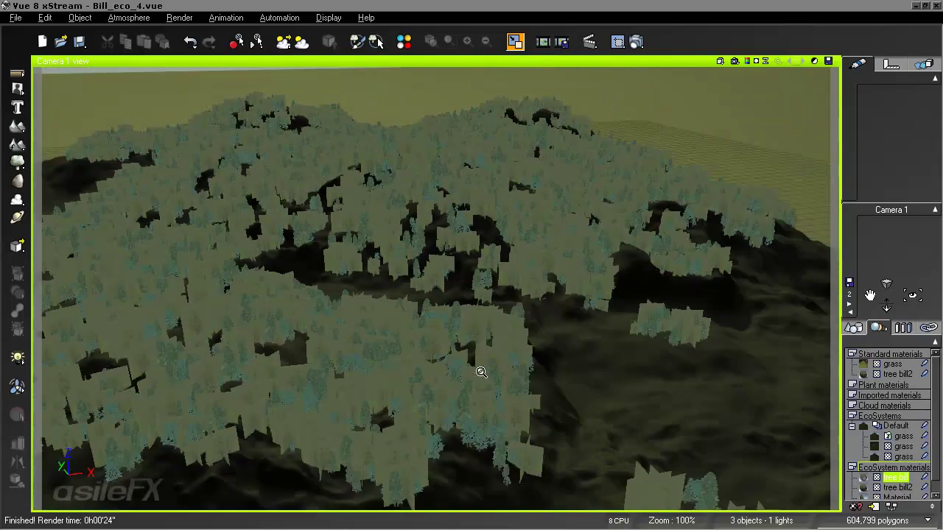
pyautogui.scroll(4, 480, 373)
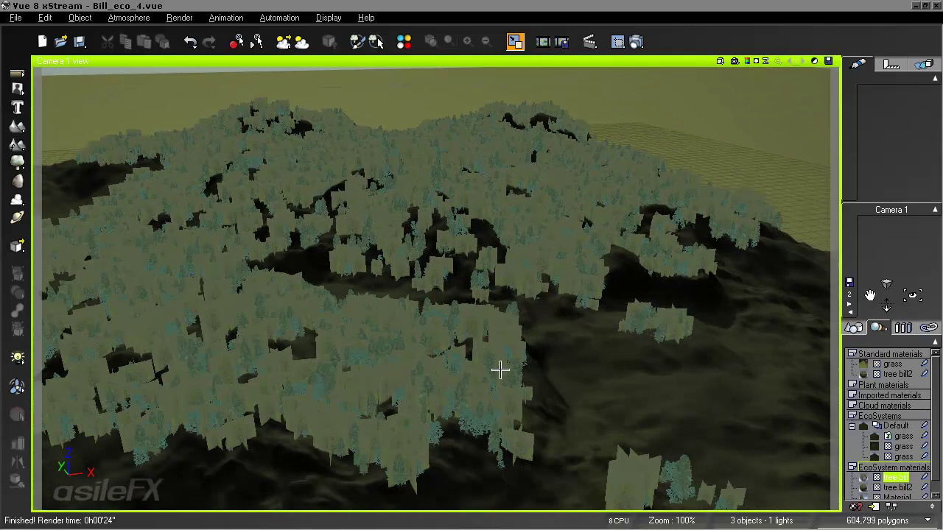
pyautogui.moveTo(501, 370); pyautogui.dragTo(532, 338, button='middle')
pyautogui.scroll(3, 528, 357)
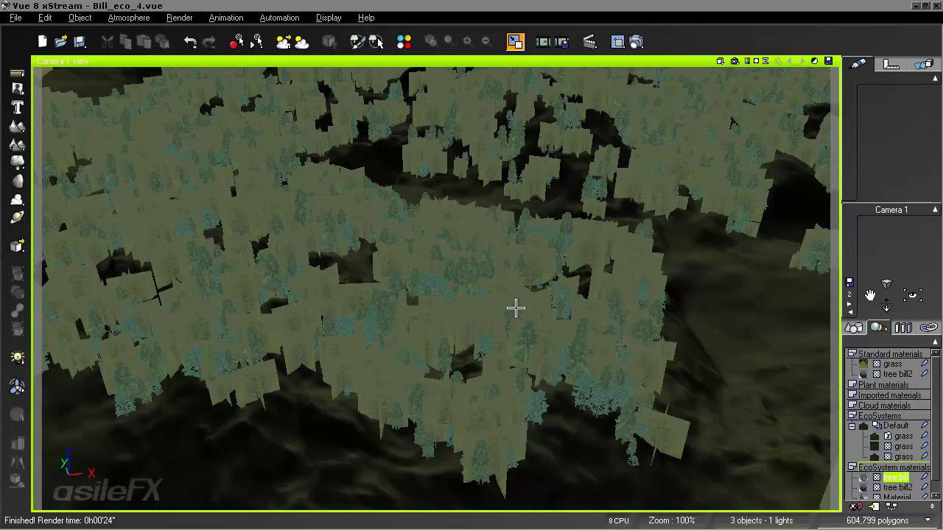
pyautogui.moveTo(482, 297); pyautogui.dragTo(466, 352, button='middle')
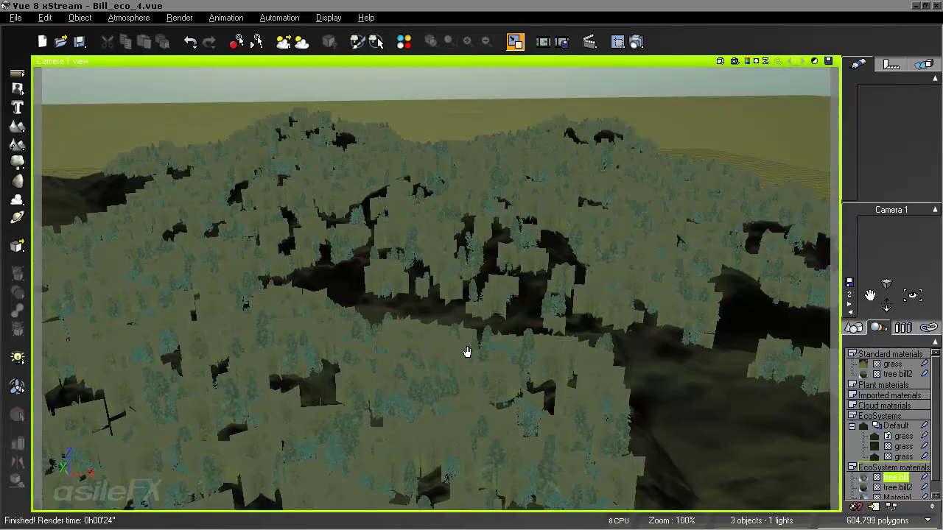
pyautogui.scroll(3, 507, 345)
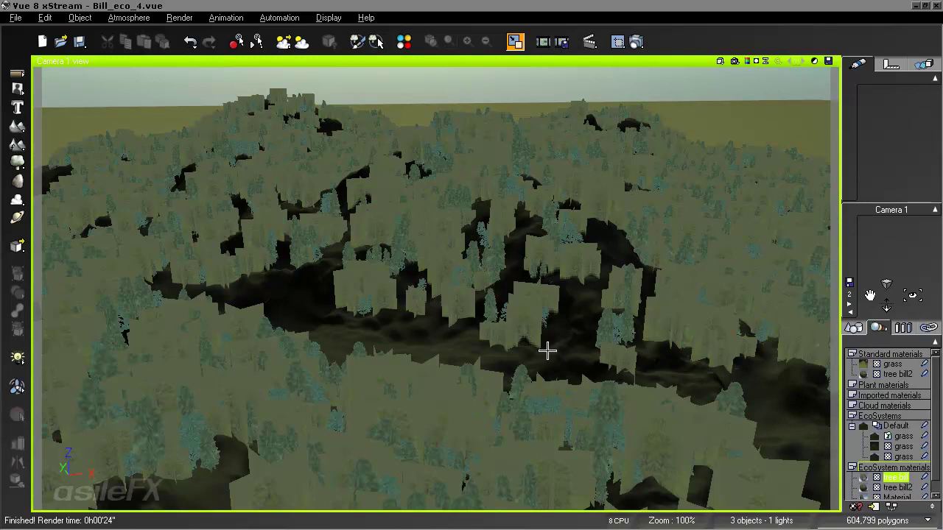
# Select the procedural terrain, review the density settings of its EcoSystem material, and close the material editor.
pyautogui.click(852, 327)
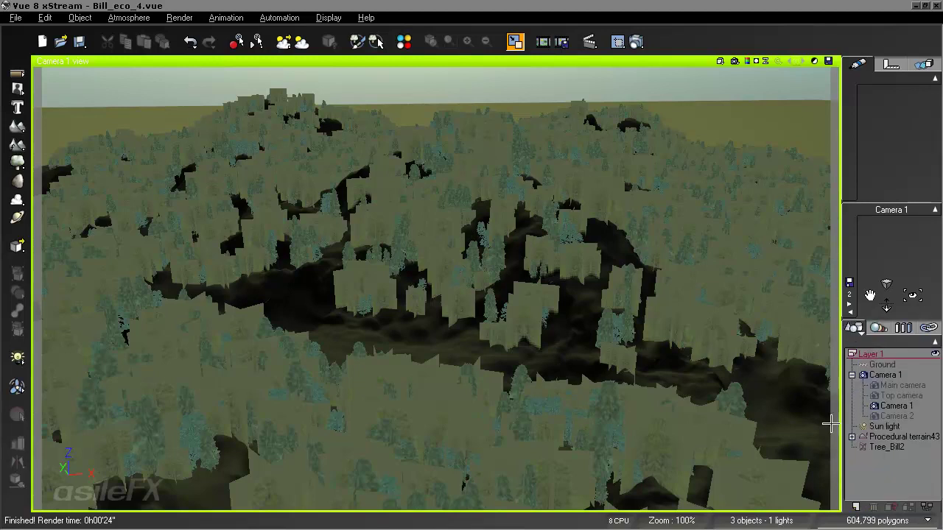
pyautogui.click(901, 437)
pyautogui.doubleClick(900, 129)
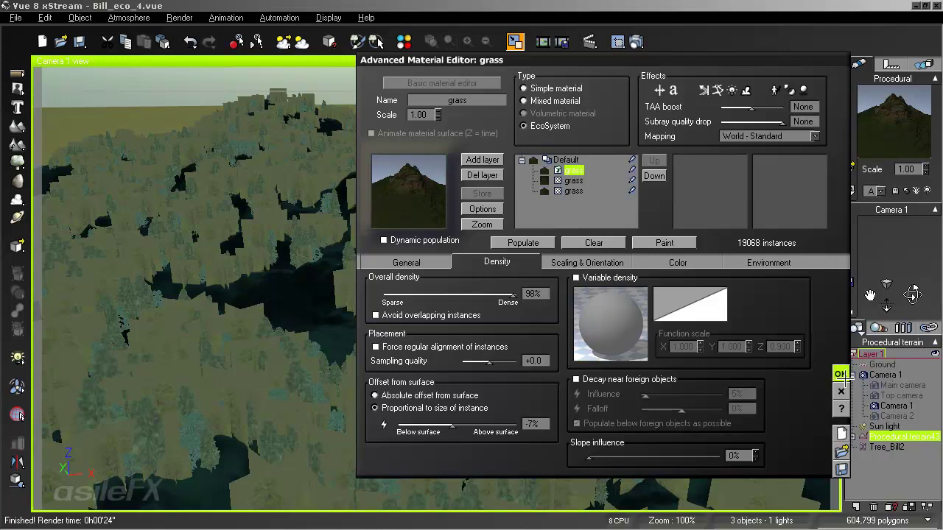
pyautogui.click(839, 375)
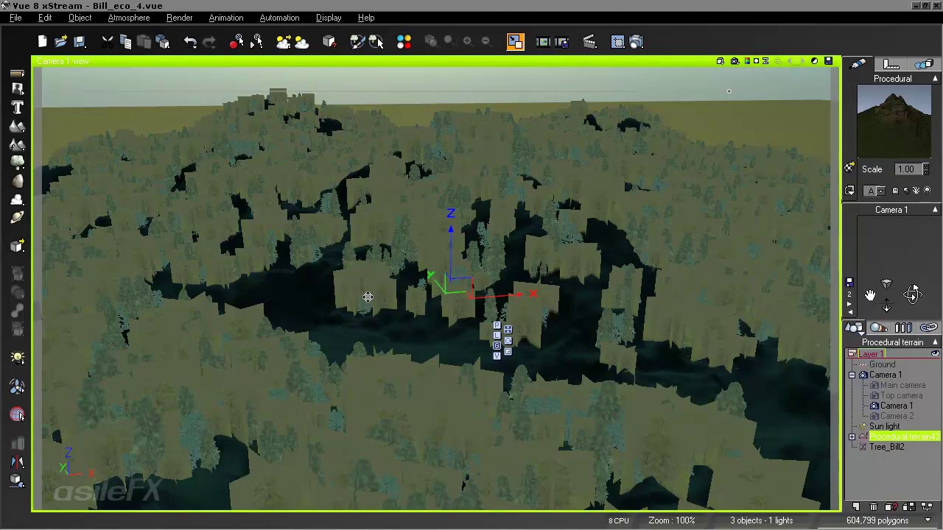
# Reposition Camera 1 closer over the forested slopes, render the view, and close the finished render.
pyautogui.moveTo(417, 298); pyautogui.dragTo(423, 283, button='right')
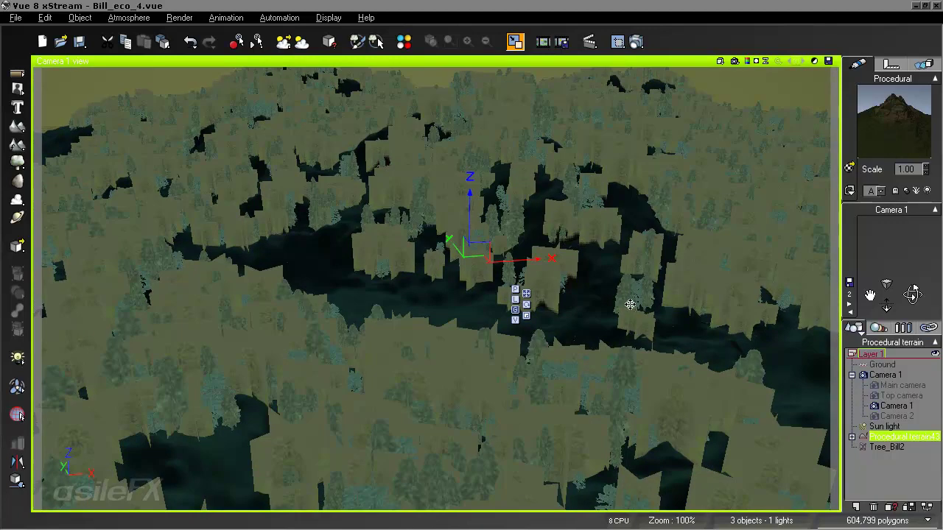
pyautogui.moveTo(911, 291); pyautogui.dragTo(912, 295)
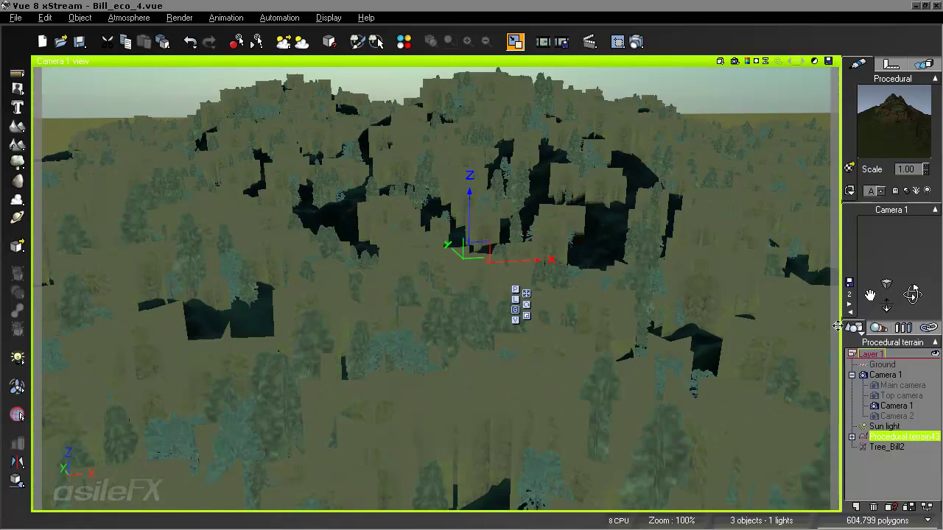
pyautogui.scroll(3, 551, 357)
pyautogui.scroll(3, 619, 399)
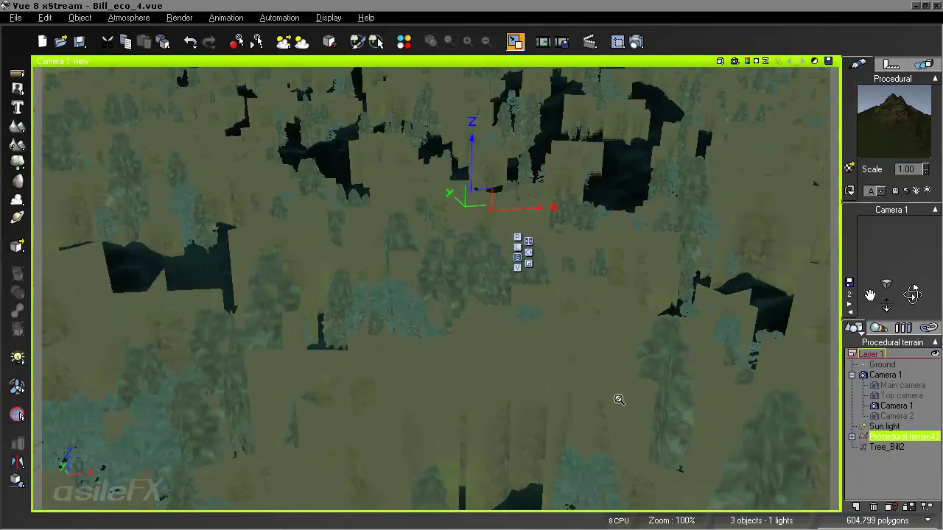
pyautogui.moveTo(551, 259); pyautogui.dragTo(568, 343, button='middle')
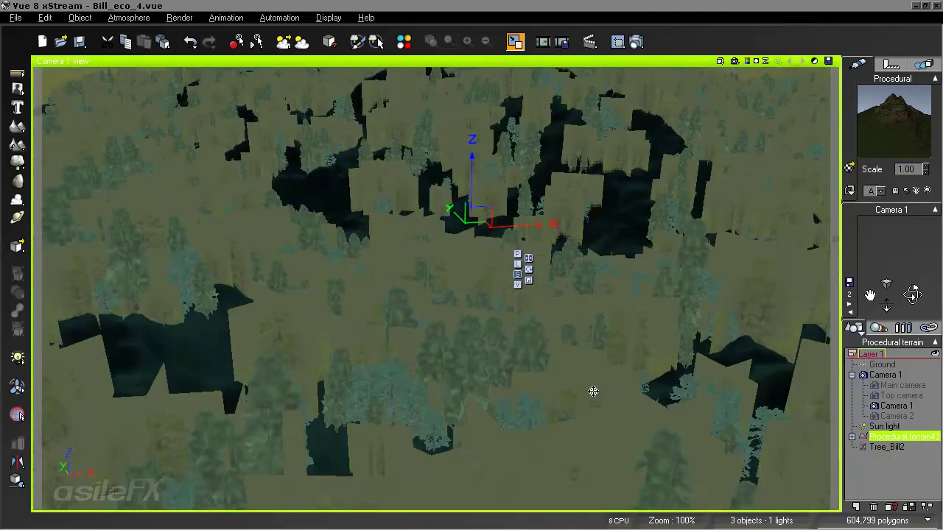
pyautogui.hotkey('ctrl', 'F9')
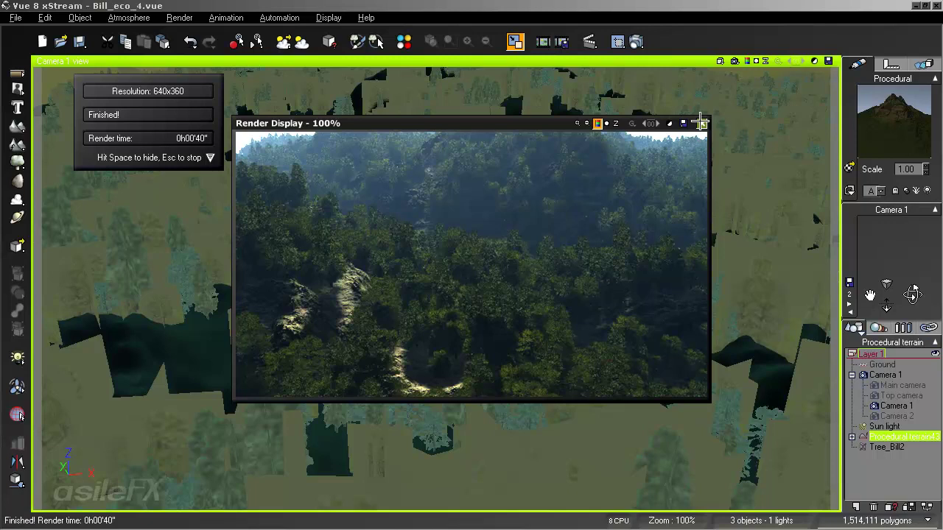
pyautogui.click(701, 124)
# In the terrain's EcoSystem material, set maximum size variation X to 3 and overall scaling to 0.776, repopulating after each change.
pyautogui.rightClick(889, 108)
pyautogui.click(858, 116)
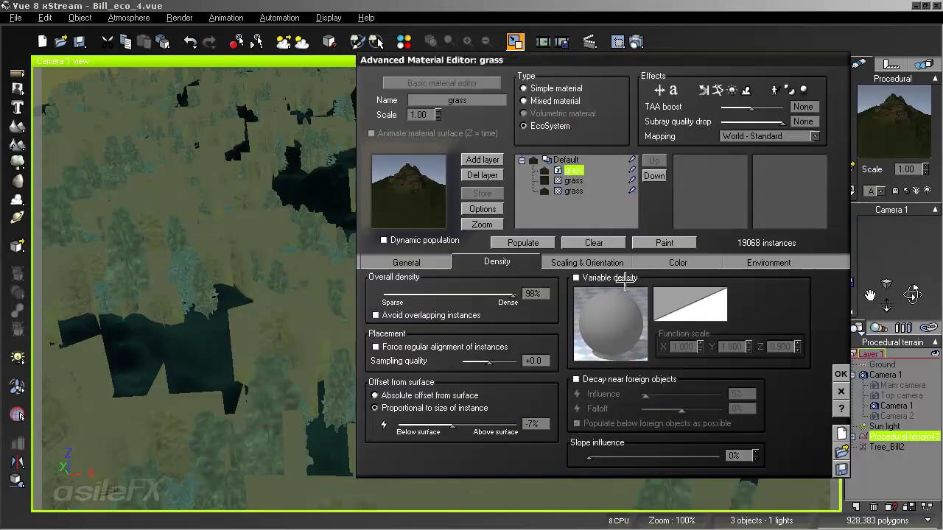
pyautogui.click(587, 263)
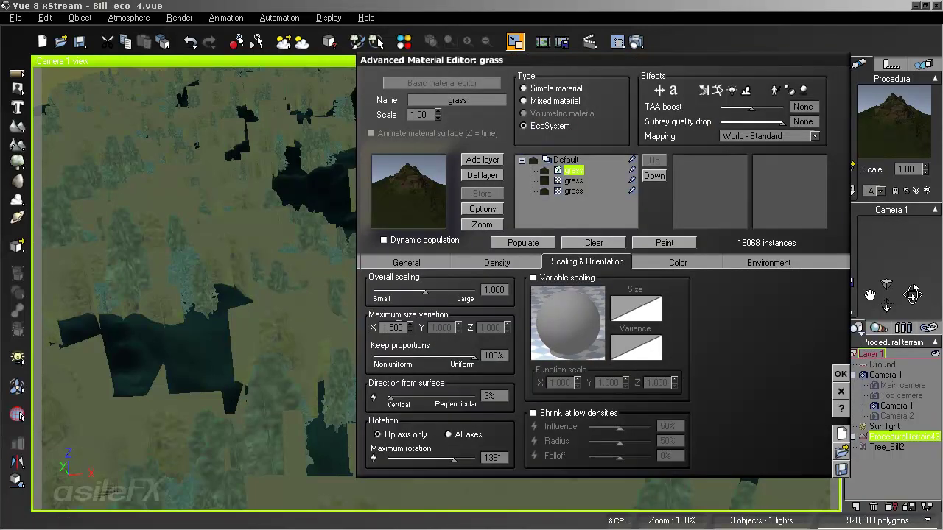
pyautogui.click(392, 327)
pyautogui.write('3')
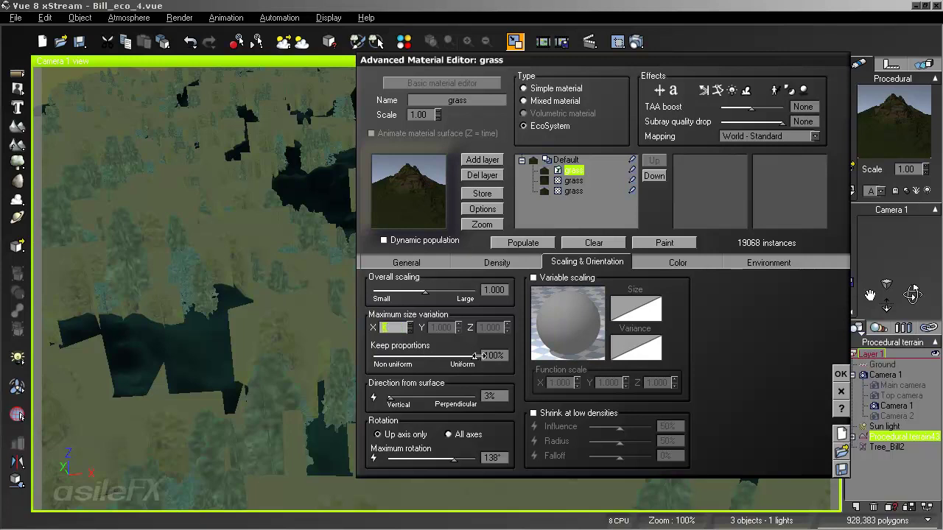
pyautogui.click(523, 243)
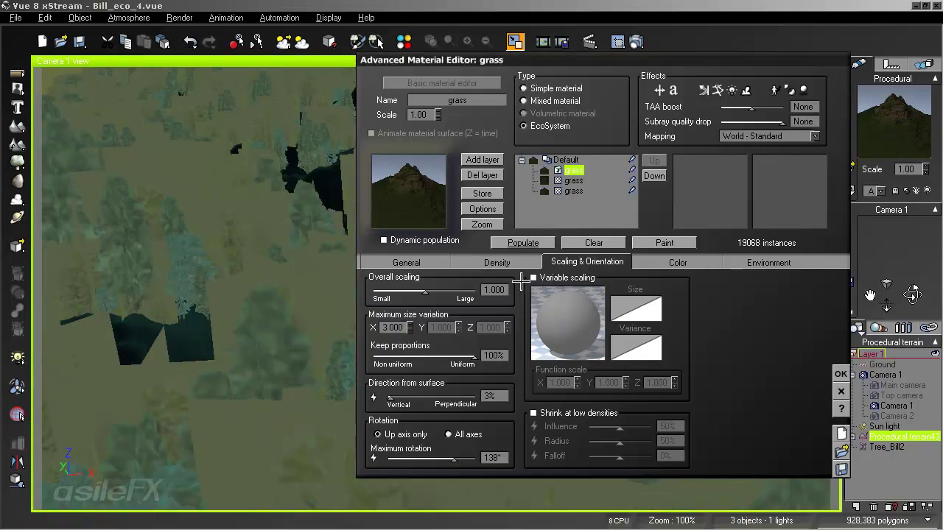
pyautogui.moveTo(446, 288); pyautogui.dragTo(440, 288)
pyautogui.click(510, 243)
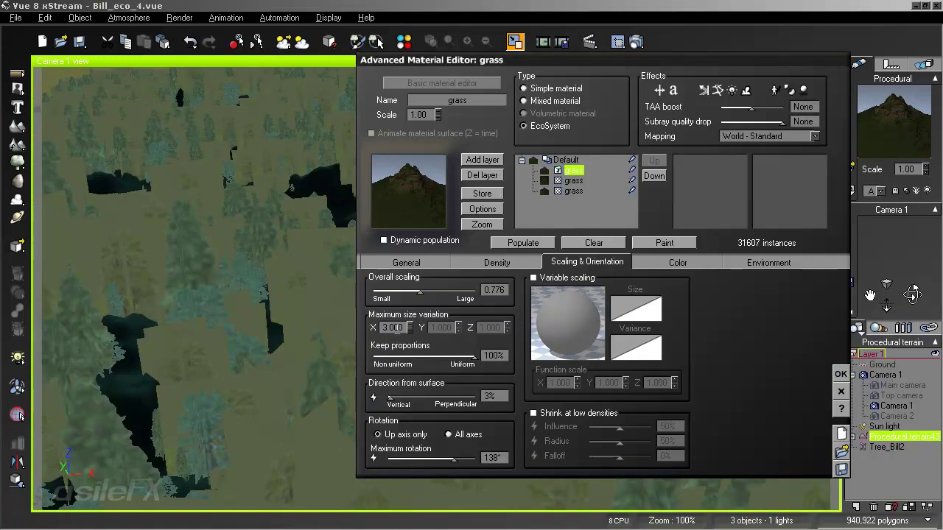
# Set the EcoSystem's maximum size variation X to 4 and overall scaling to 0.597, repopulate it, and accept the material.
pyautogui.doubleClick(394, 328)
pyautogui.write('1')
pyautogui.press('Return')
pyautogui.moveTo(459, 292); pyautogui.dragTo(426, 288)
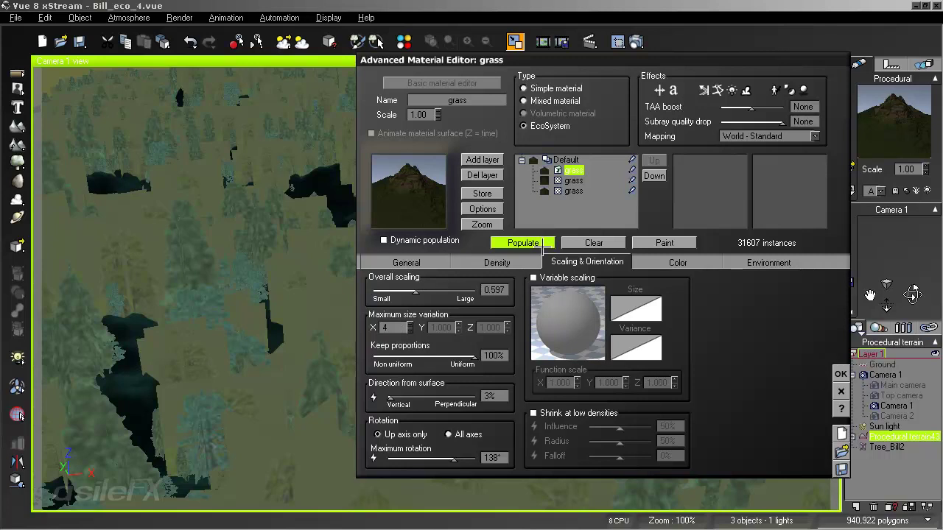
pyautogui.click(543, 243)
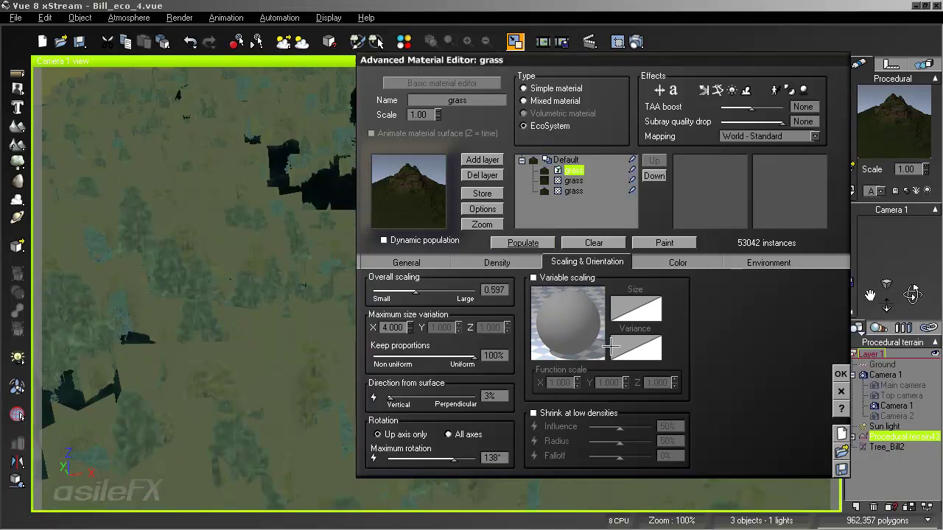
pyautogui.click(841, 373)
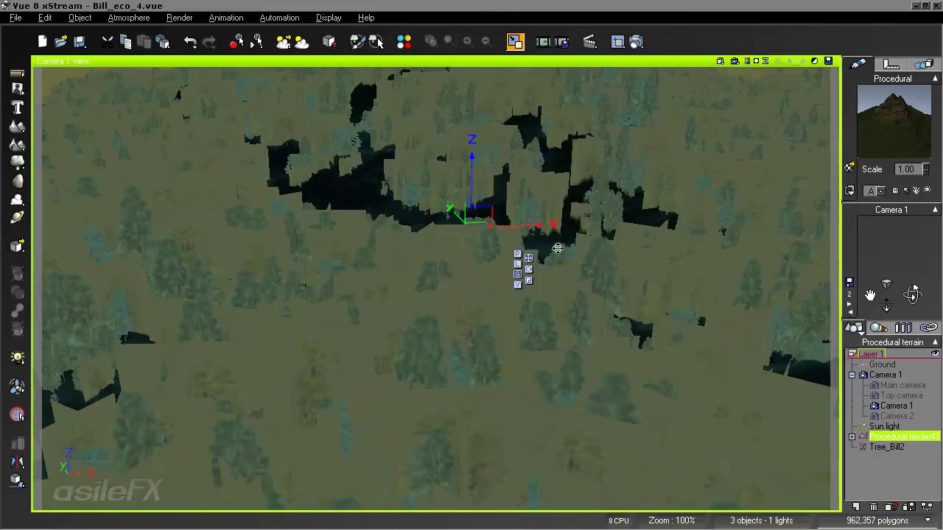
# Render the Camera 1 view of the repopulated forest.
pyautogui.hotkey('ctrl', 'F9')
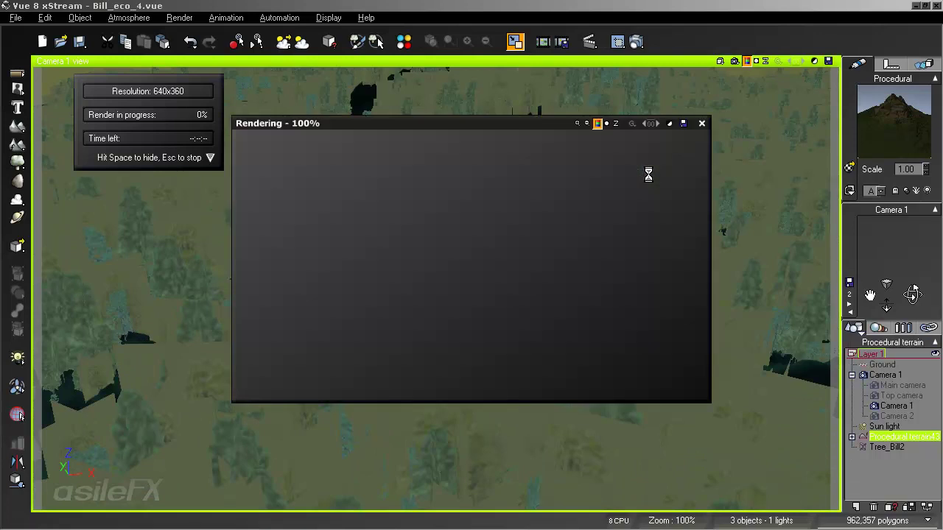